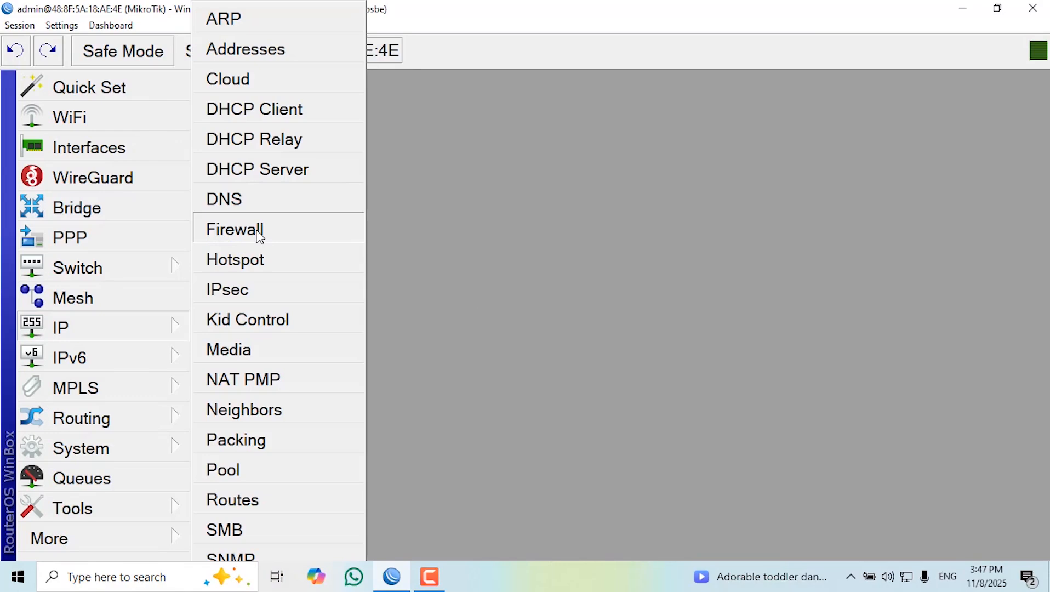
- Start a new Layer7 protocol entry in the IP firewall and name it Youtube Block
left_click(259, 237)
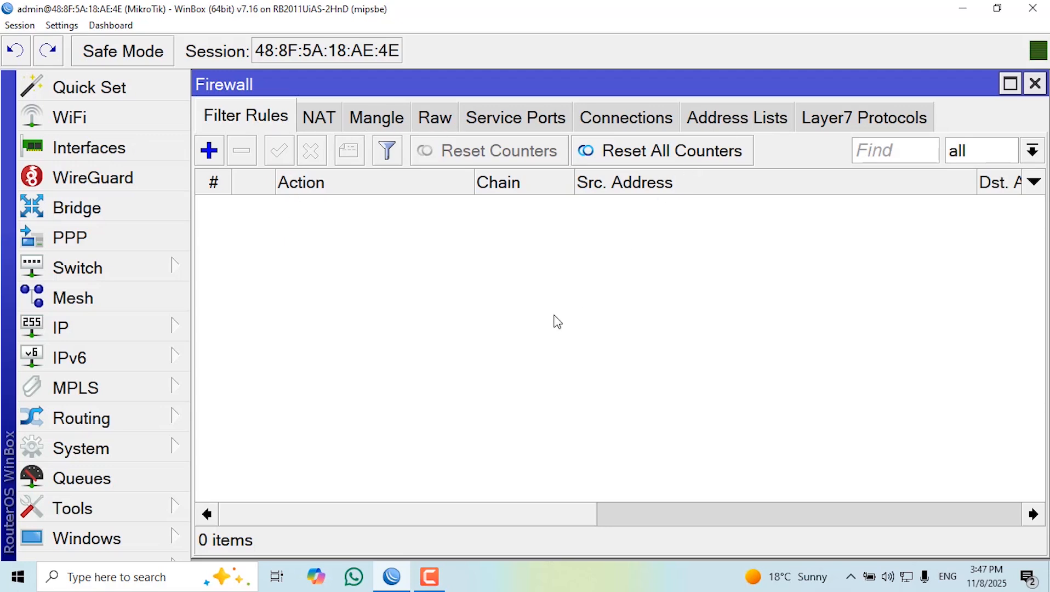
left_click(844, 123)
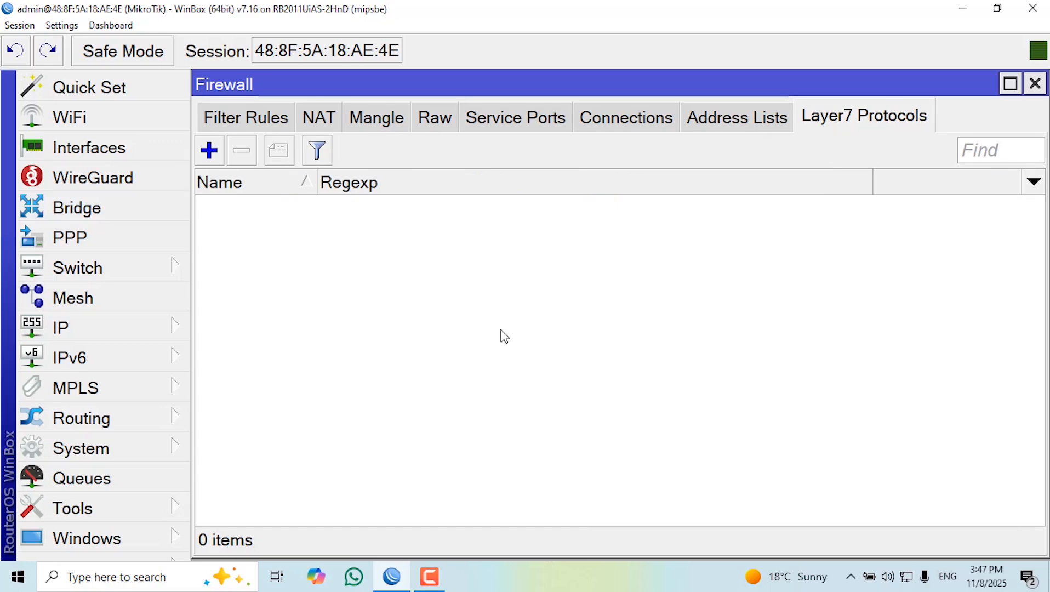
left_click(208, 152)
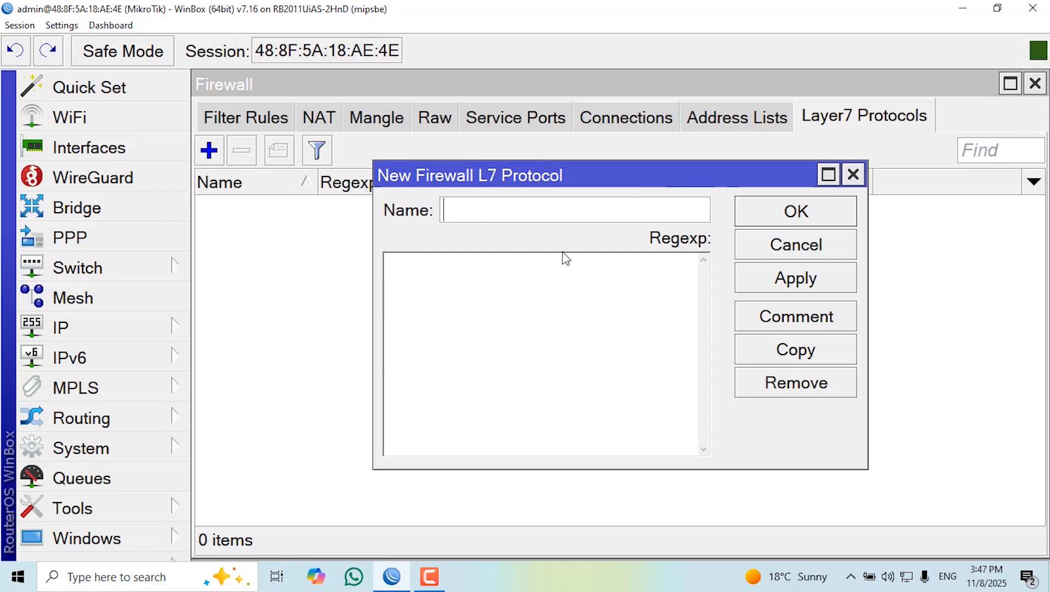
type("Youtube")
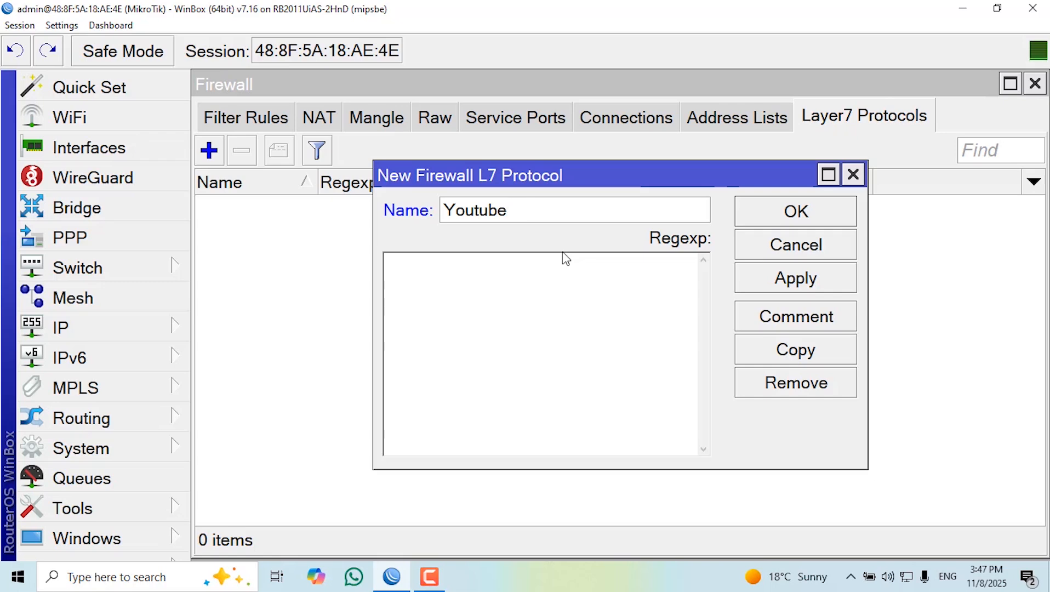
type("Block")
- Enter the regexp ^.+(youtube.com).*$ for the Youtube Block entry and save it
left_click(557, 284)
type("+(you")
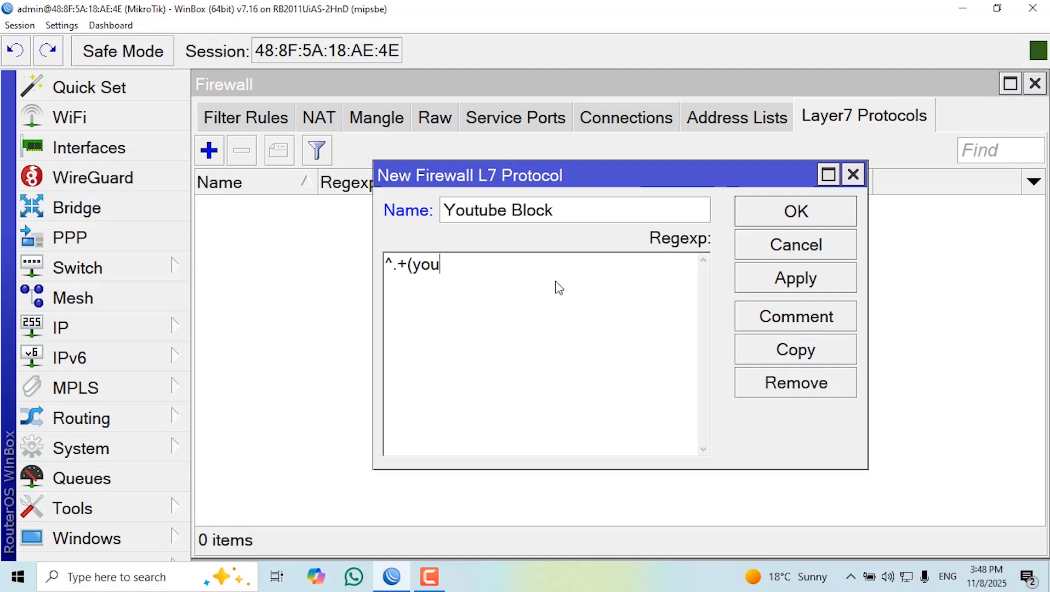
type("tube.com)")
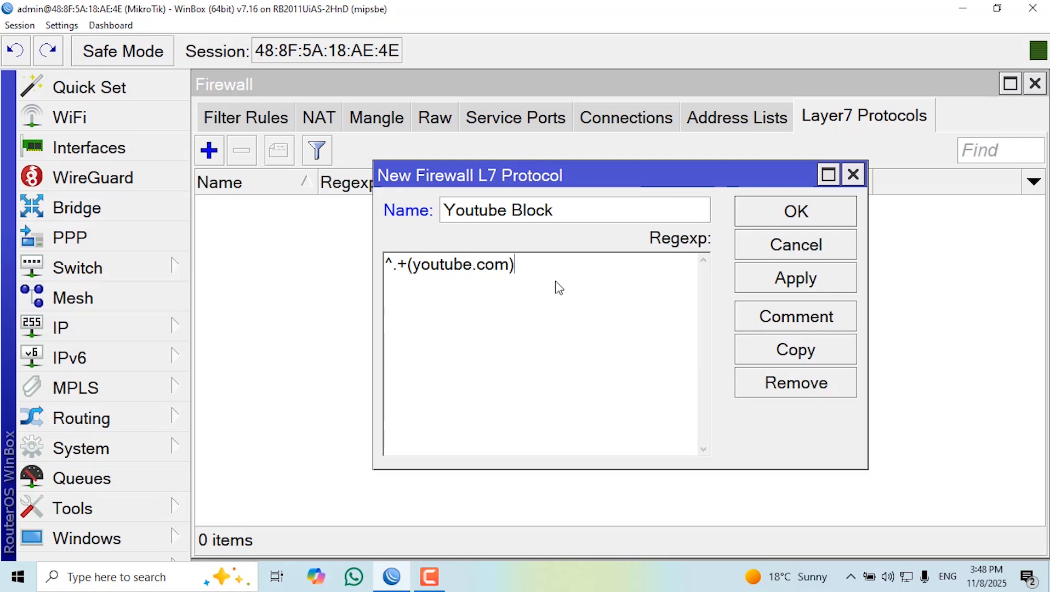
type(".*$")
left_click(763, 283)
left_click(776, 215)
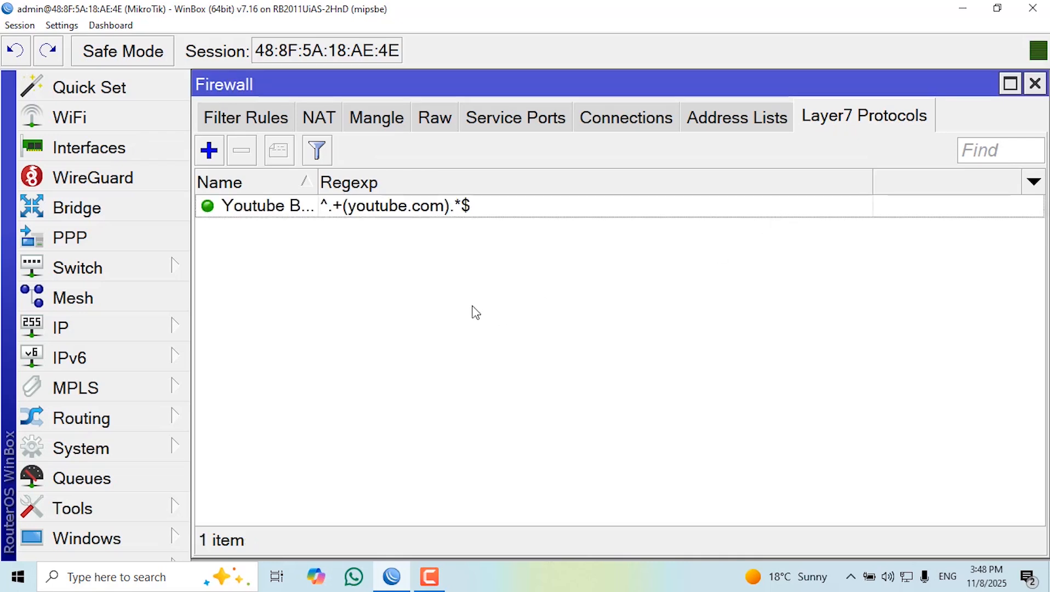
- Copy the full regexp text from the saved Youtube Block entry and close the entry
left_click(289, 214)
double_click(290, 214)
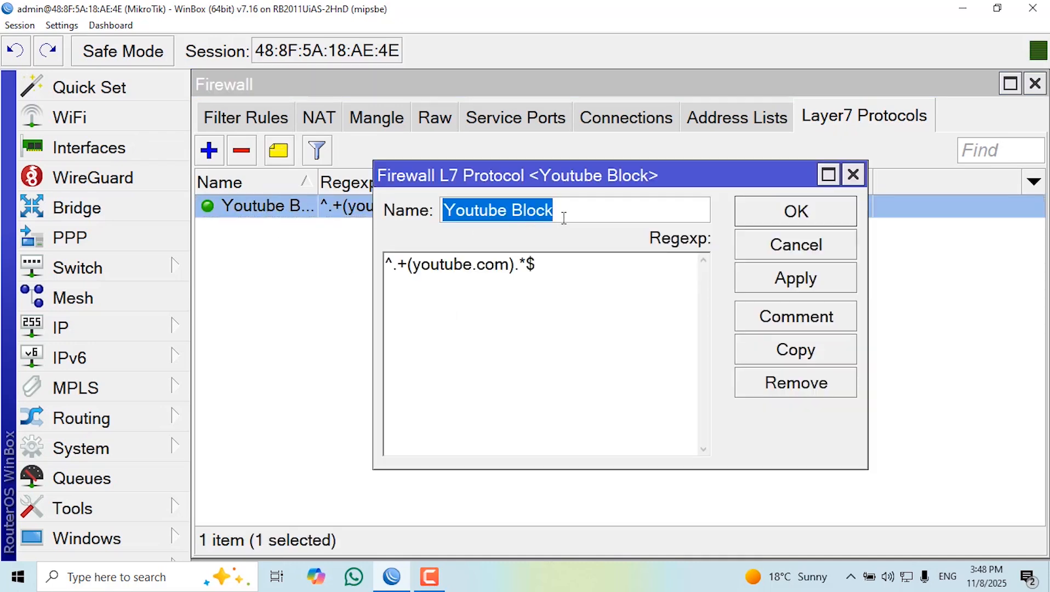
left_click_drag(540, 268, 404, 277)
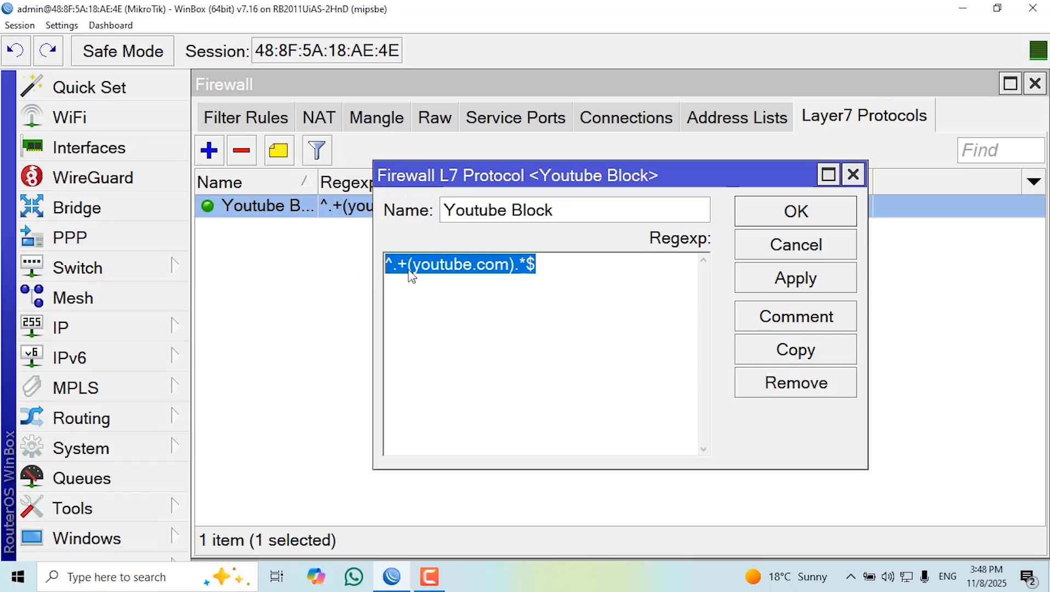
right_click(410, 269)
left_click(442, 315)
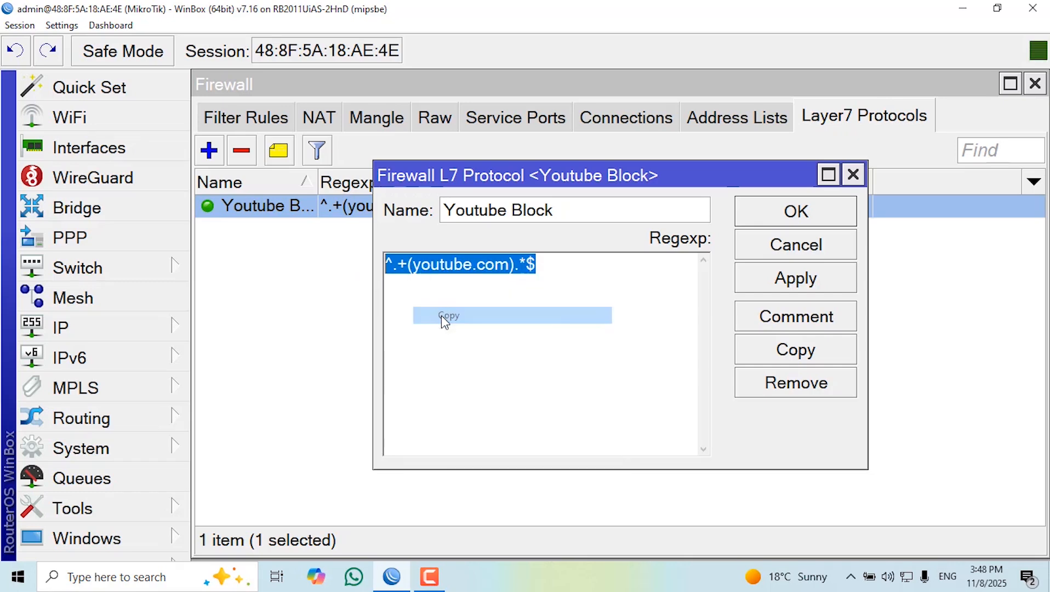
left_click(772, 214)
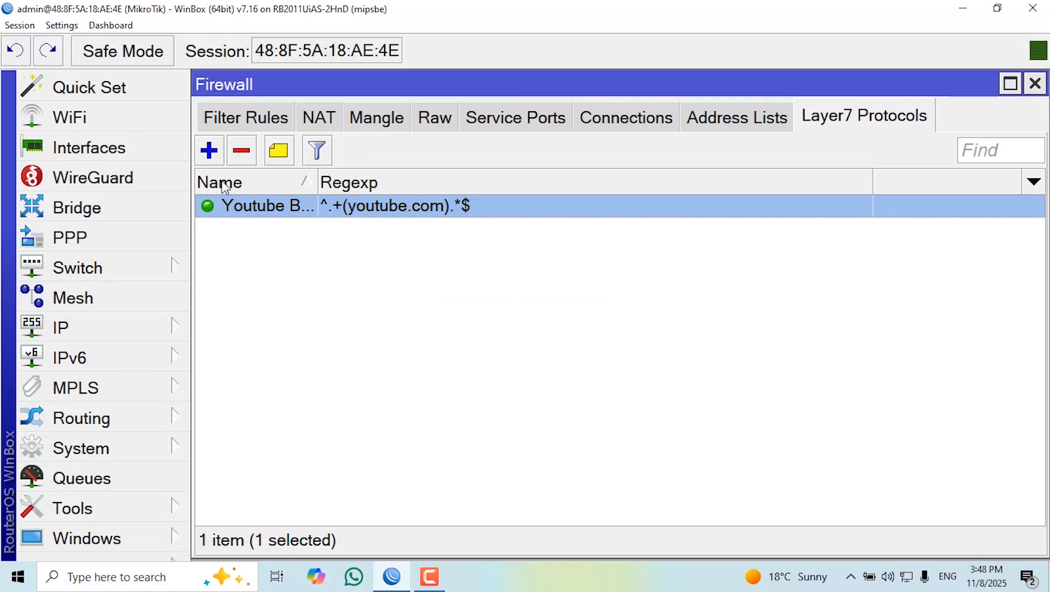
- Start another Layer7 protocol entry named Facebook Block and paste the copied regexp into it
left_click(210, 156)
type("Facebook Block")
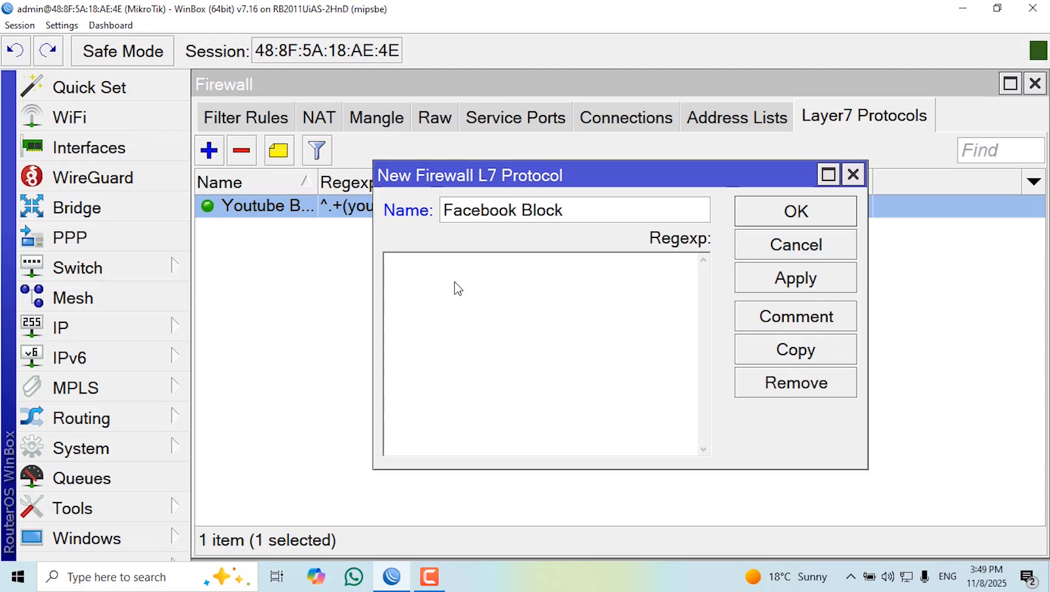
left_click(457, 284)
right_click(457, 281)
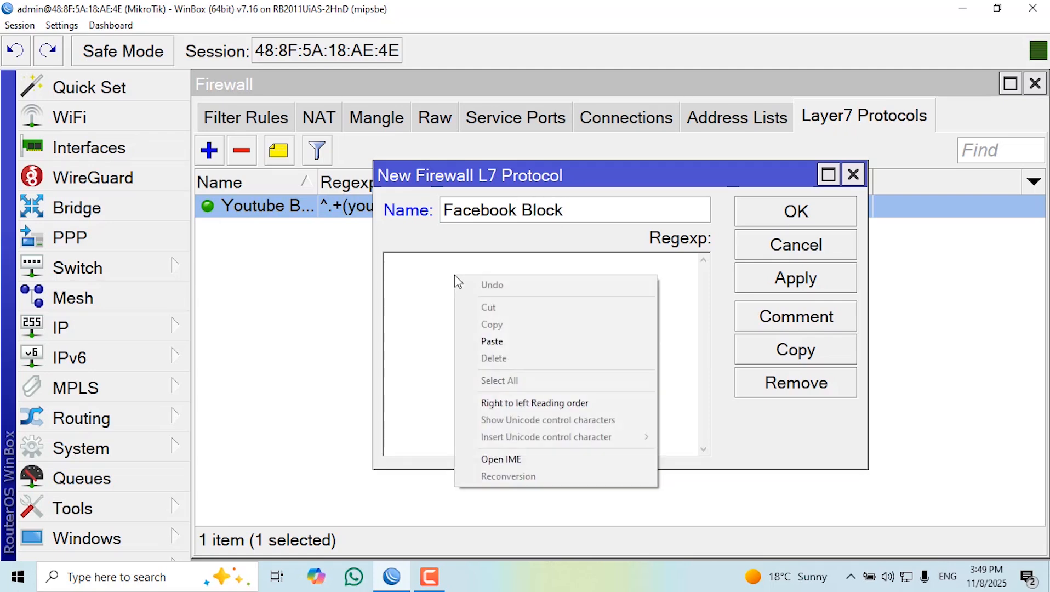
left_click(492, 341)
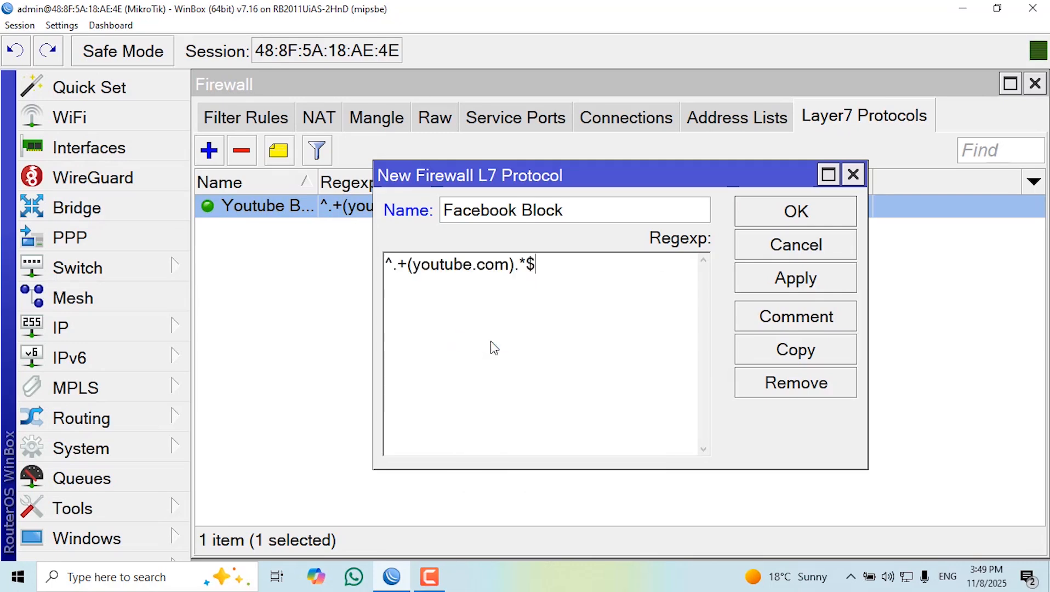
- Change the pasted regexp to ^.+(facebook.com).*$ and save the Facebook Block entry
left_click(471, 265)
key("BackSpace")
key("BackSpace")
key("BackSpace")
key("BackSpace")
key("BackSpace")
key("BackSpace")
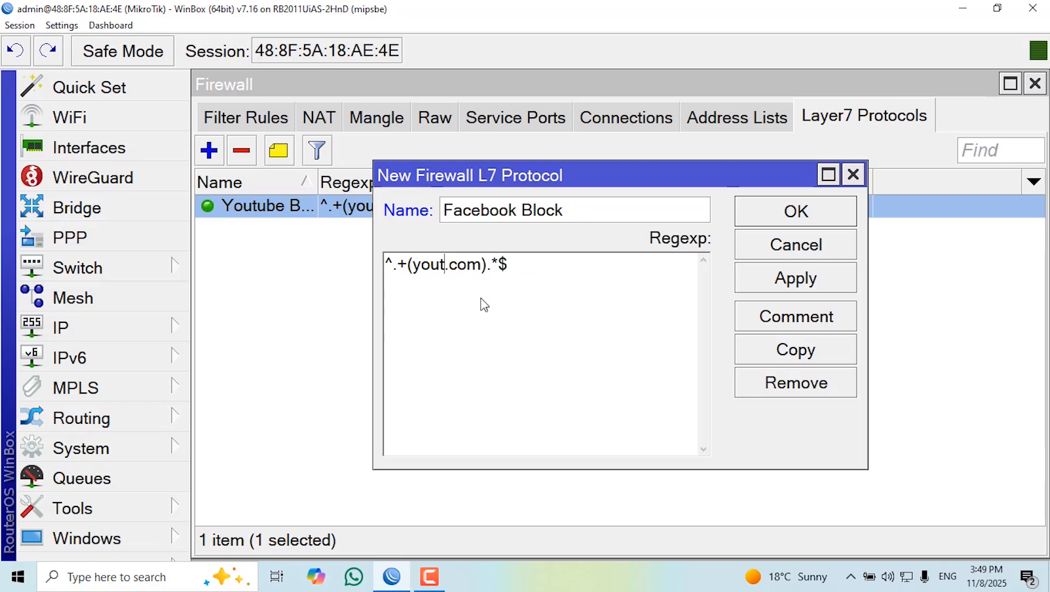
key("BackSpace")
type("facebook")
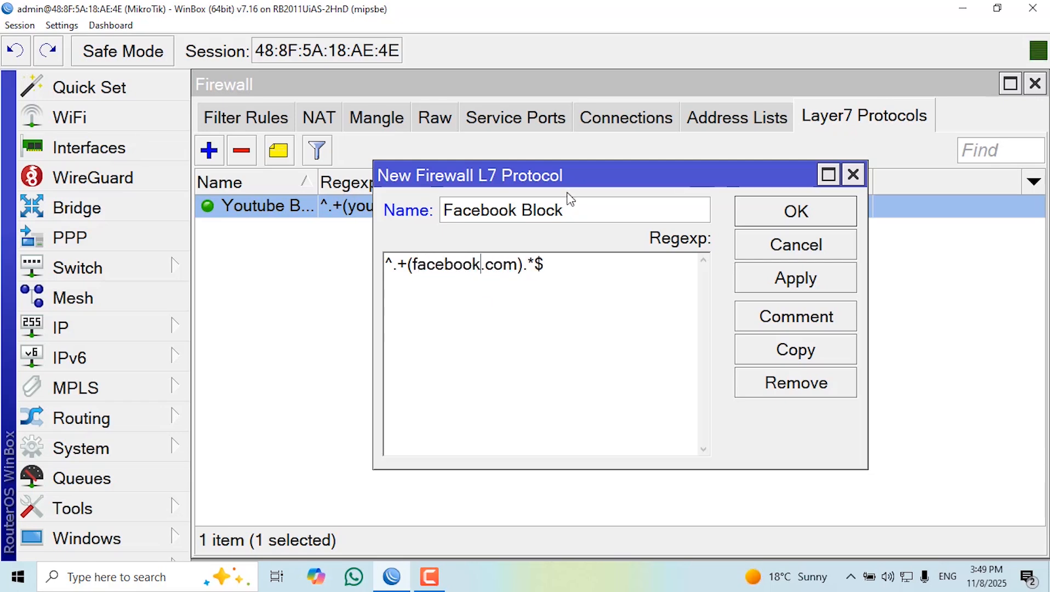
left_click(772, 280)
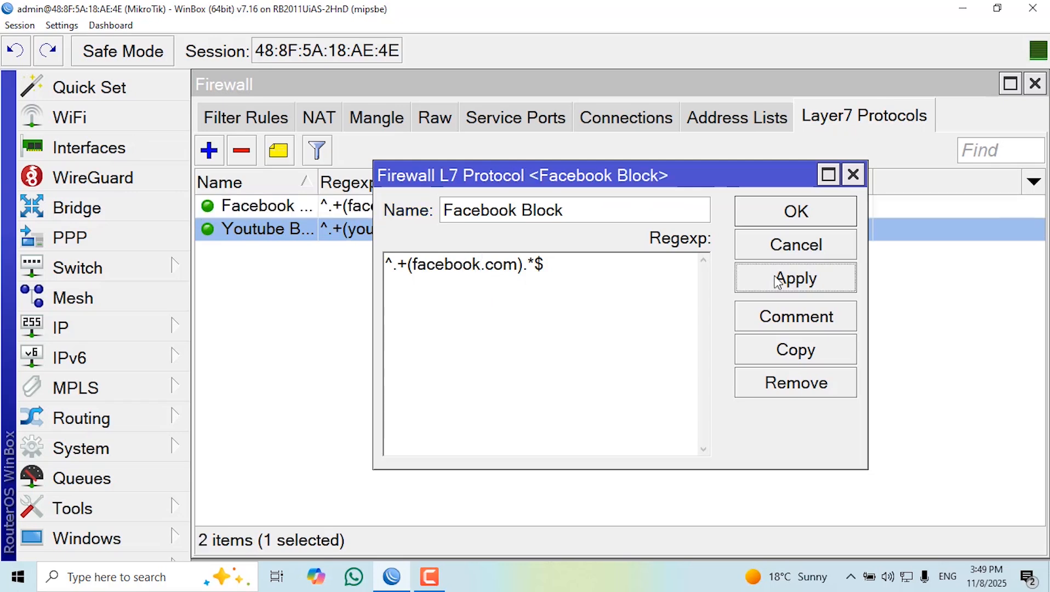
left_click(779, 215)
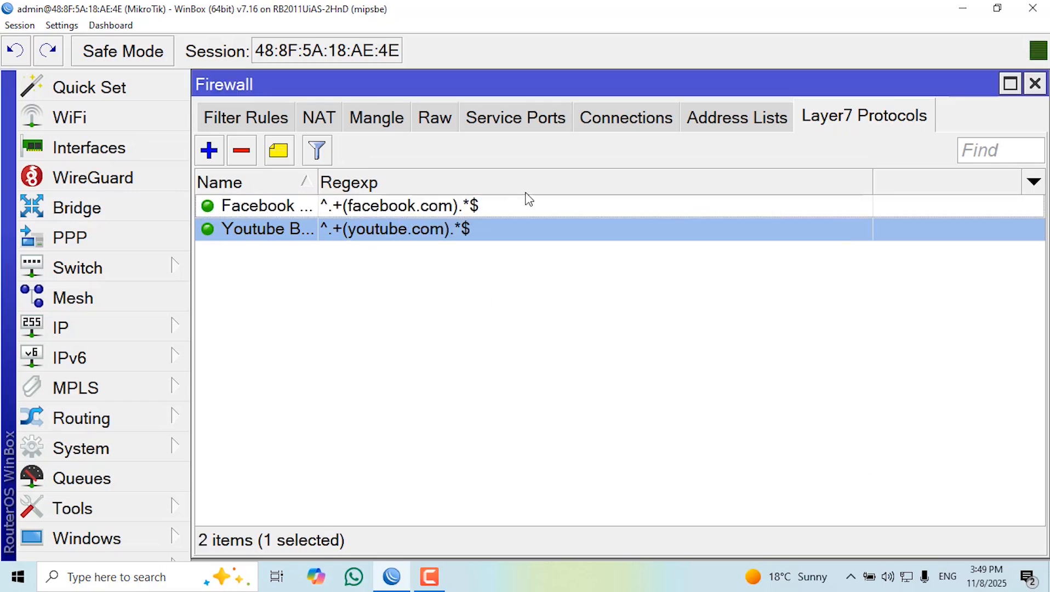
- Widen the Name column of the Layer7 protocol list to fit the full names, and show the firewall's filter rules
left_click_drag(318, 181, 408, 179)
left_click(332, 216)
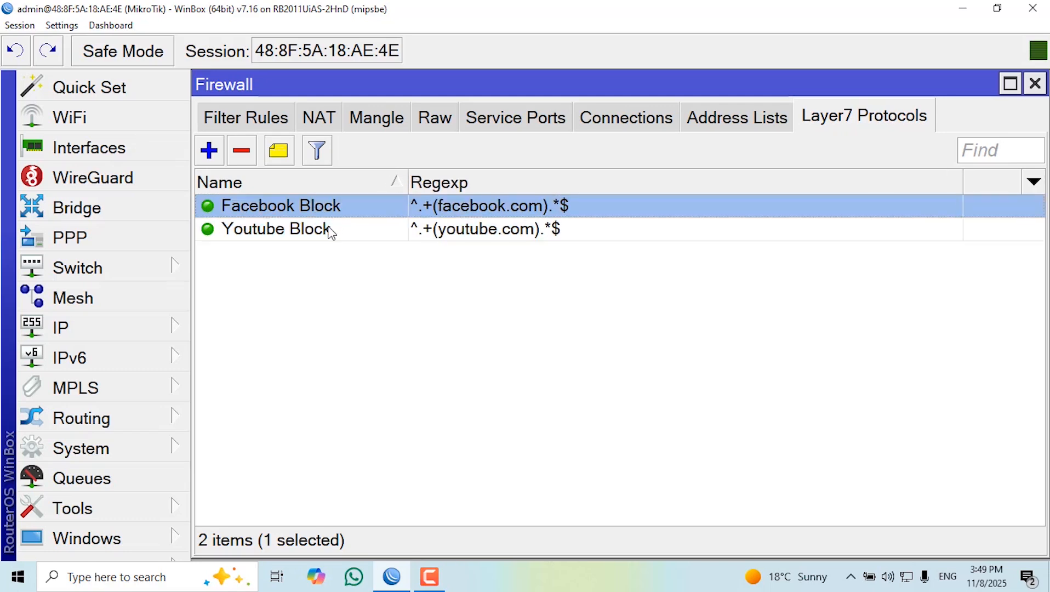
left_click(331, 230)
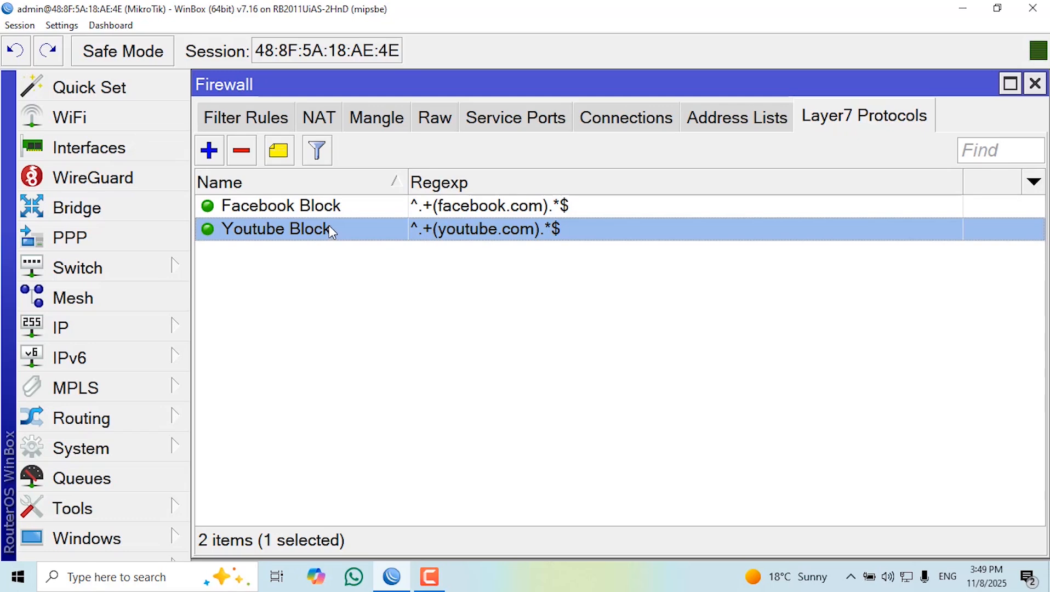
left_click(253, 120)
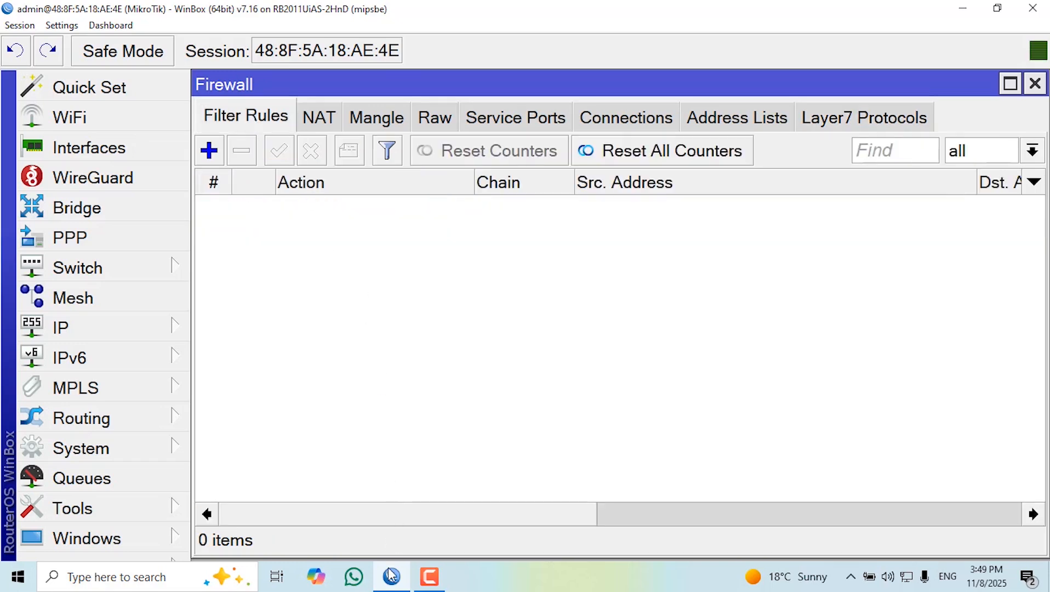
- Minimize WinBox, launch Google Chrome and load youtube.com to check access to the site
left_click(392, 582)
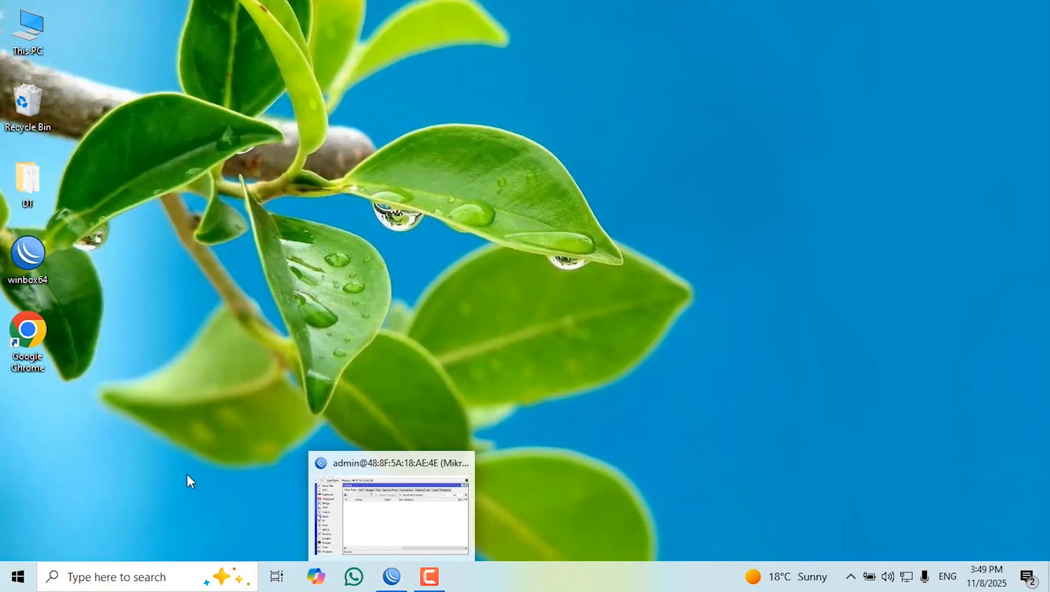
double_click(28, 335)
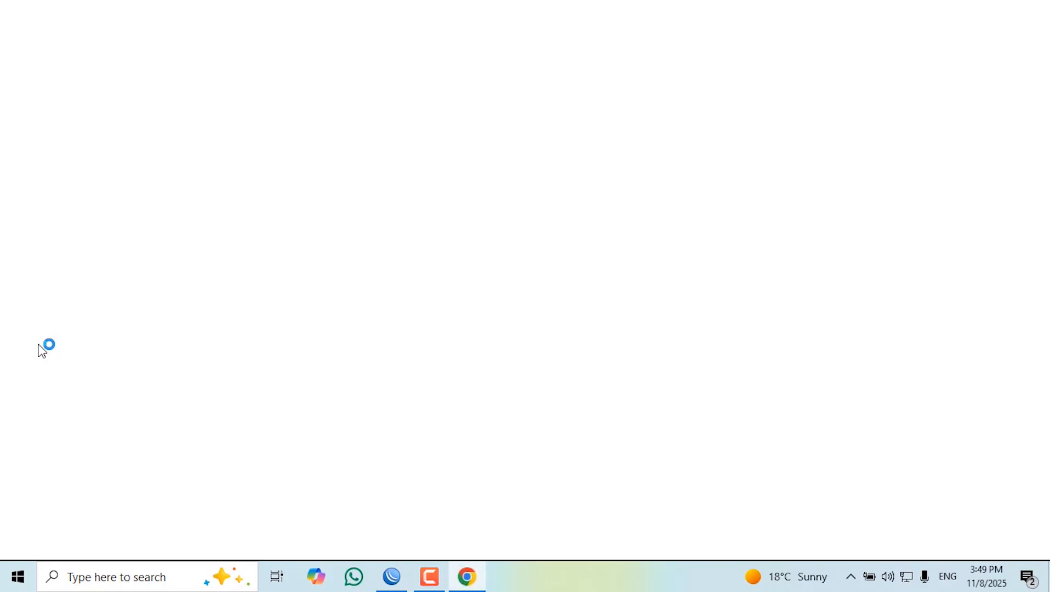
type("y")
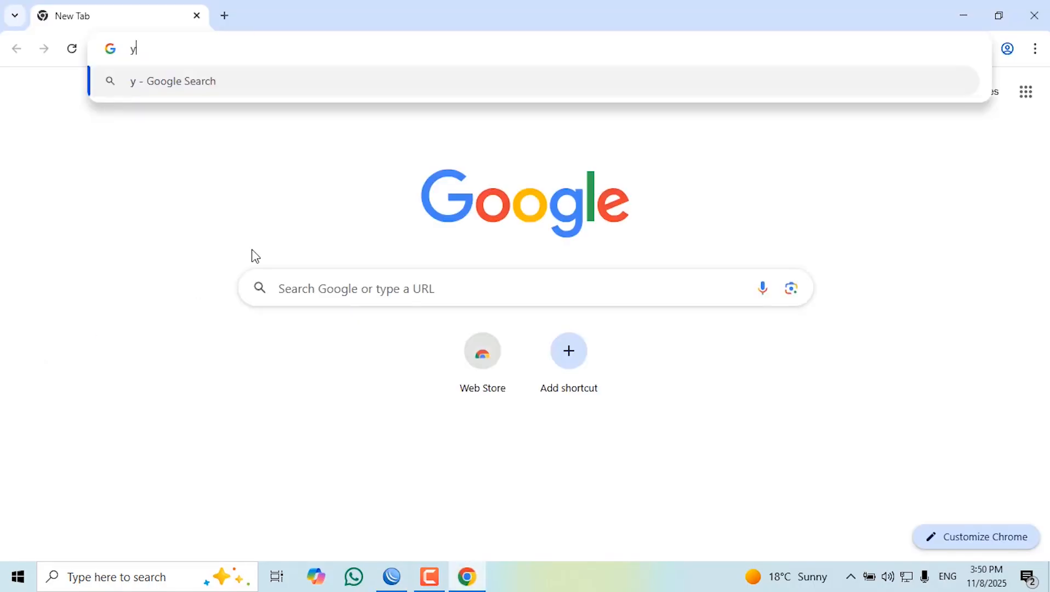
type("outube.com")
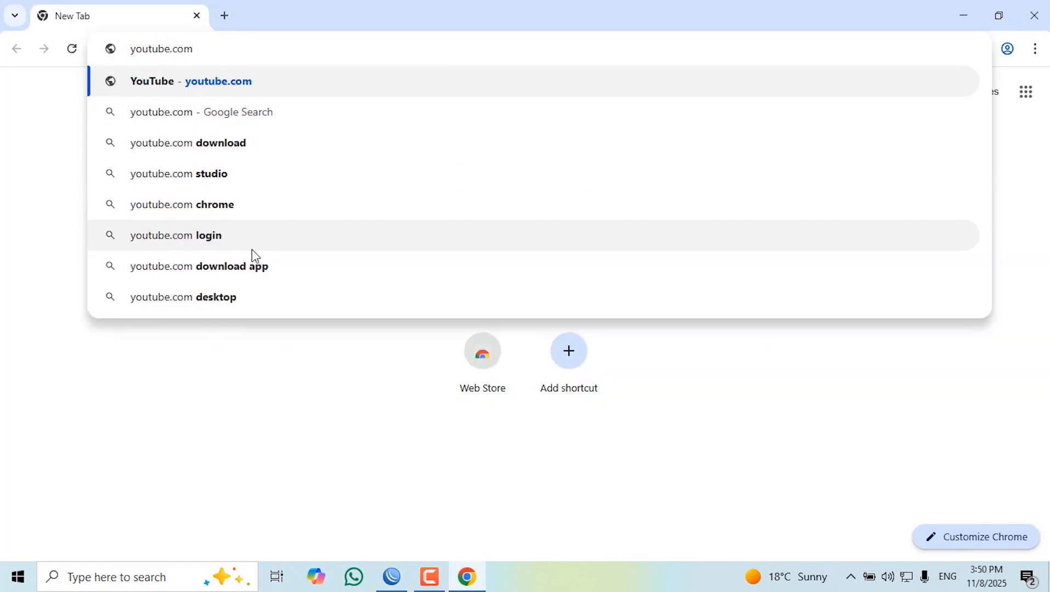
key("Return")
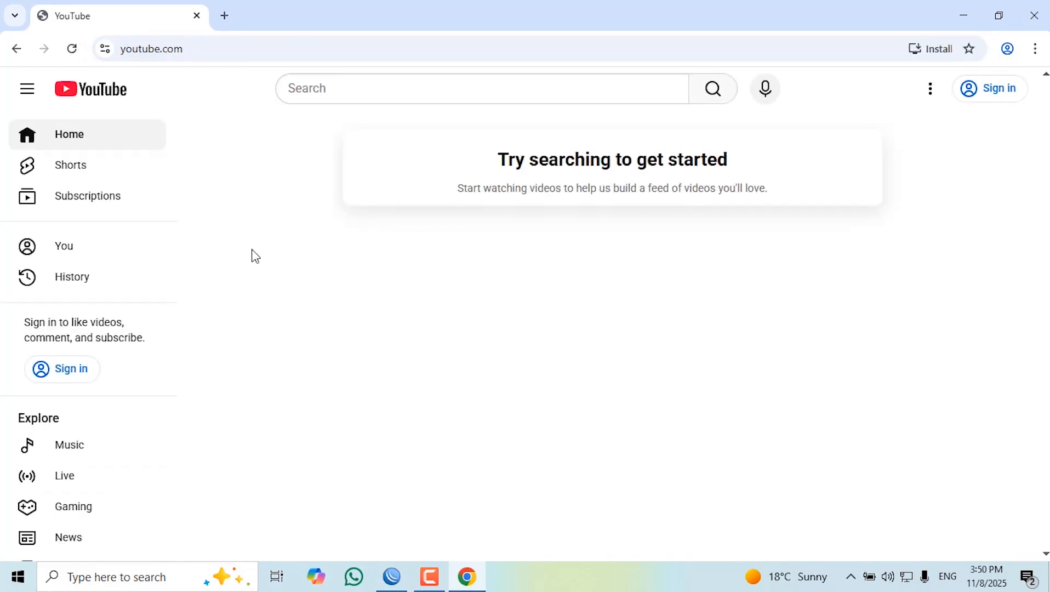
- Search YouTube for "quran", play the first video briefly as a test, pause it and return to the search results
left_click(369, 89)
type("quran")
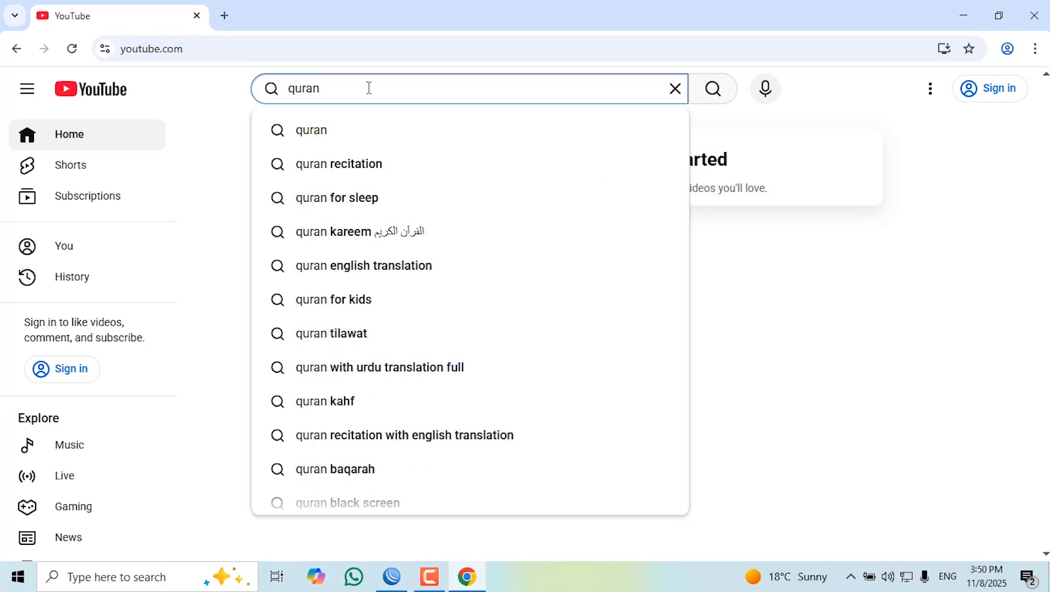
key("Return")
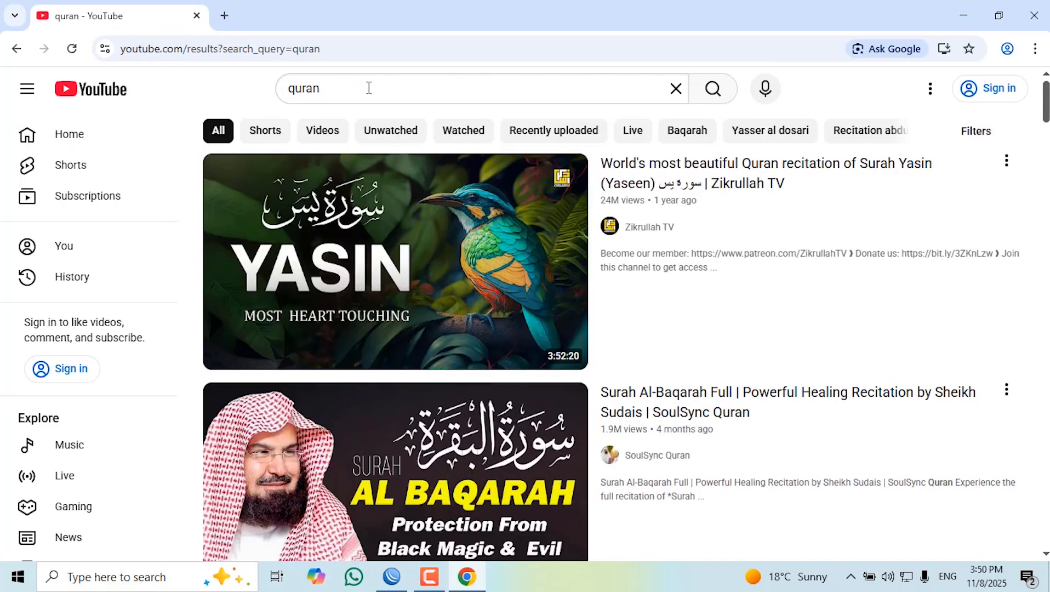
left_click(447, 329)
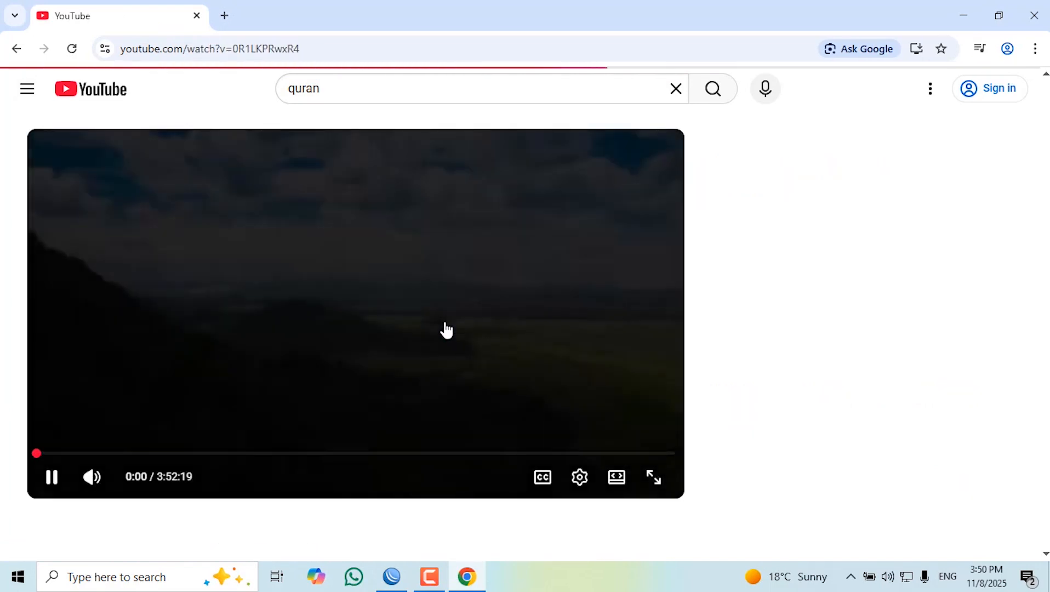
left_click(375, 331)
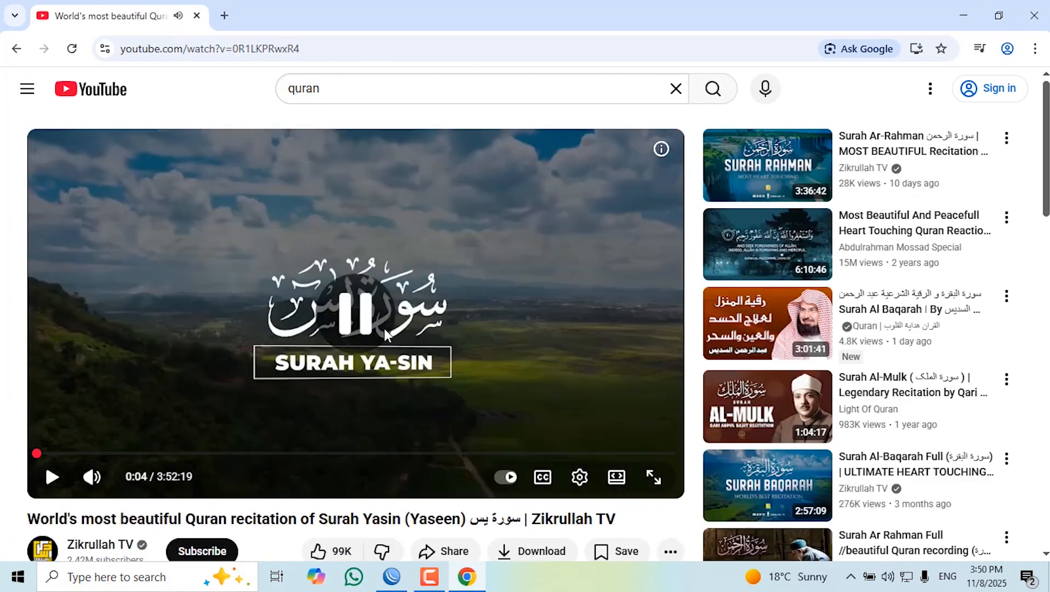
left_click(17, 48)
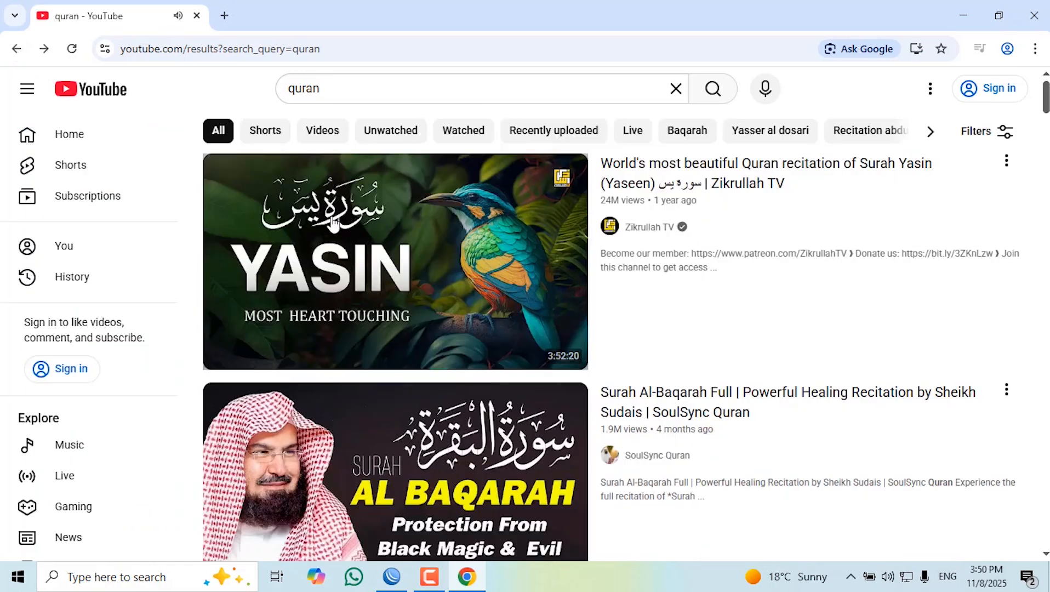
mouse_move(338, 225)
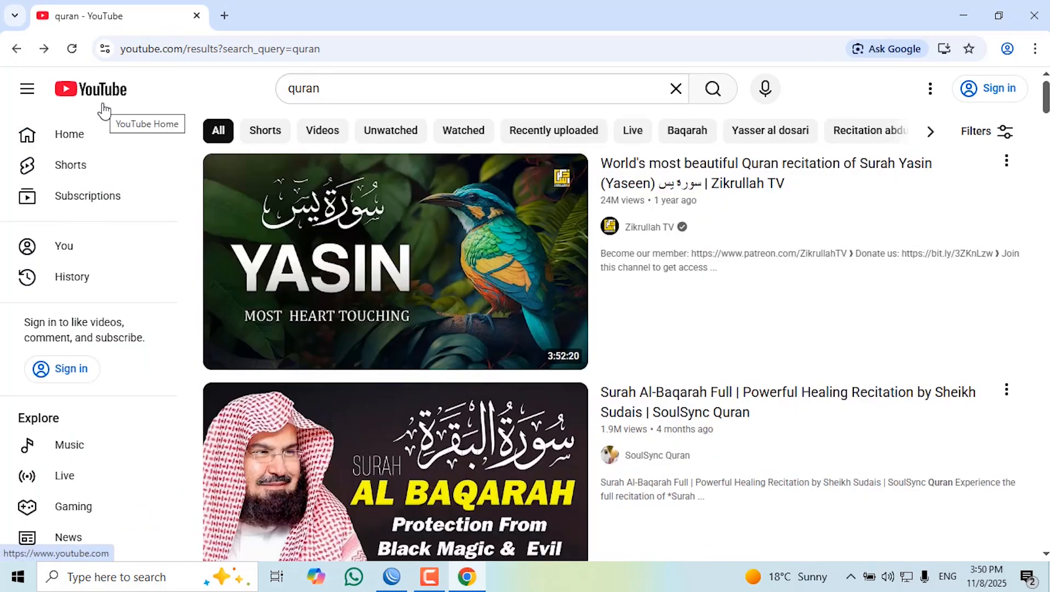
- Switch to WinBox and start a new firewall filter rule with the forward chain and a source address condition
left_click(390, 577)
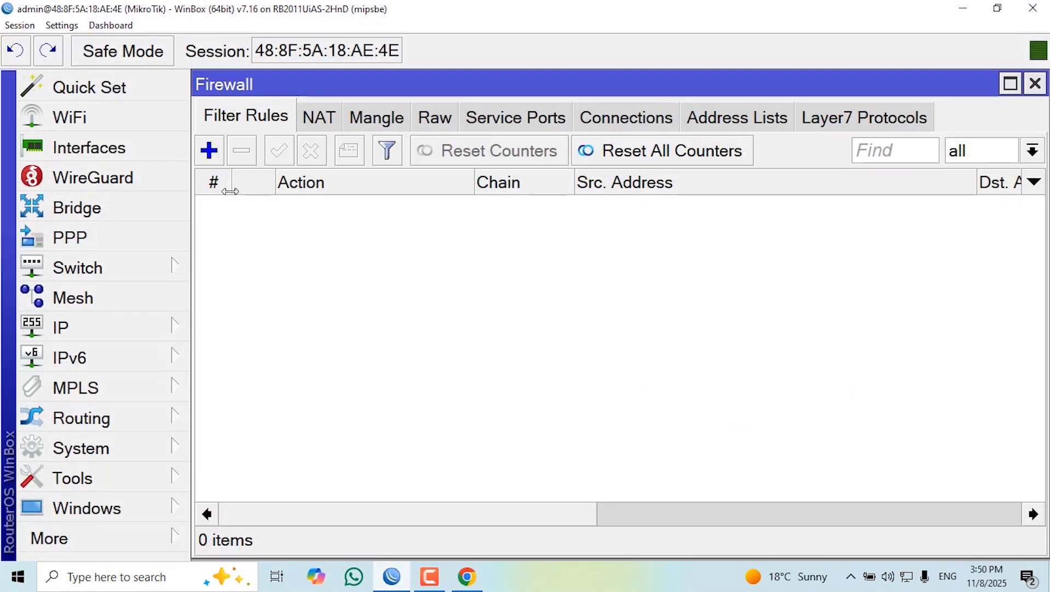
left_click(209, 150)
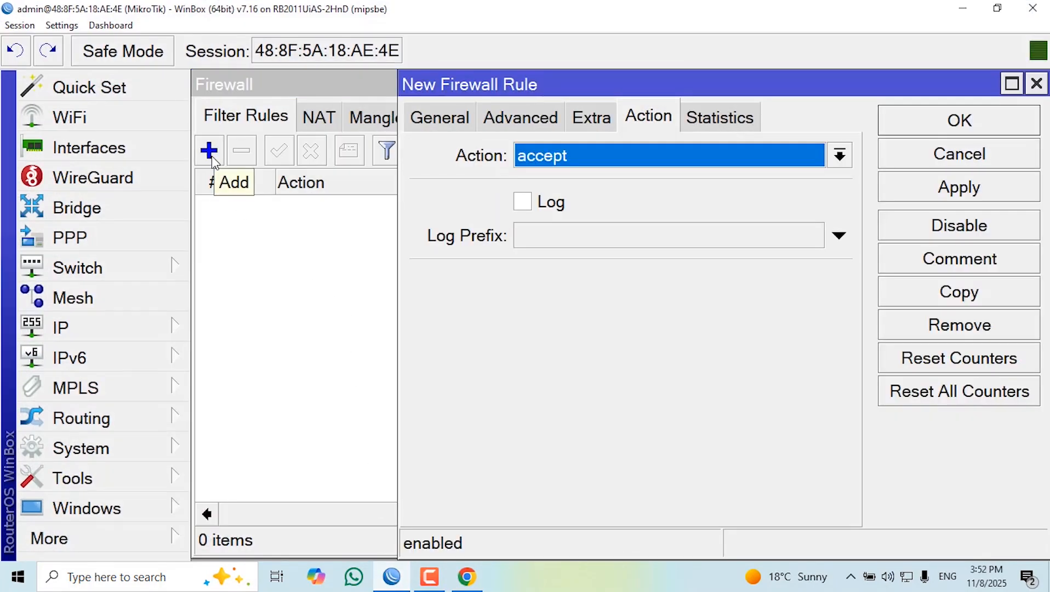
left_click(439, 117)
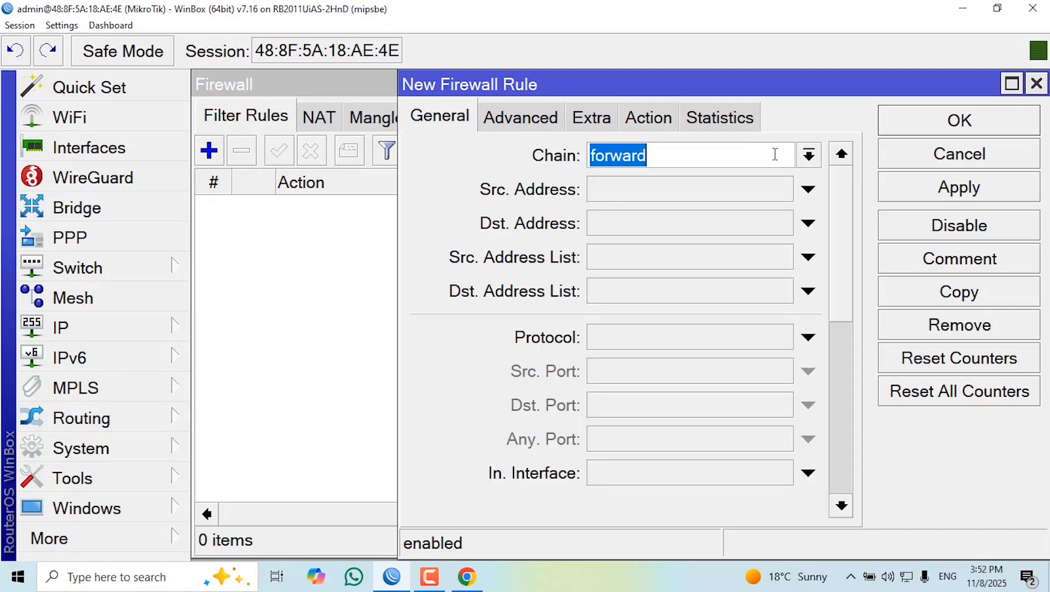
left_click(808, 156)
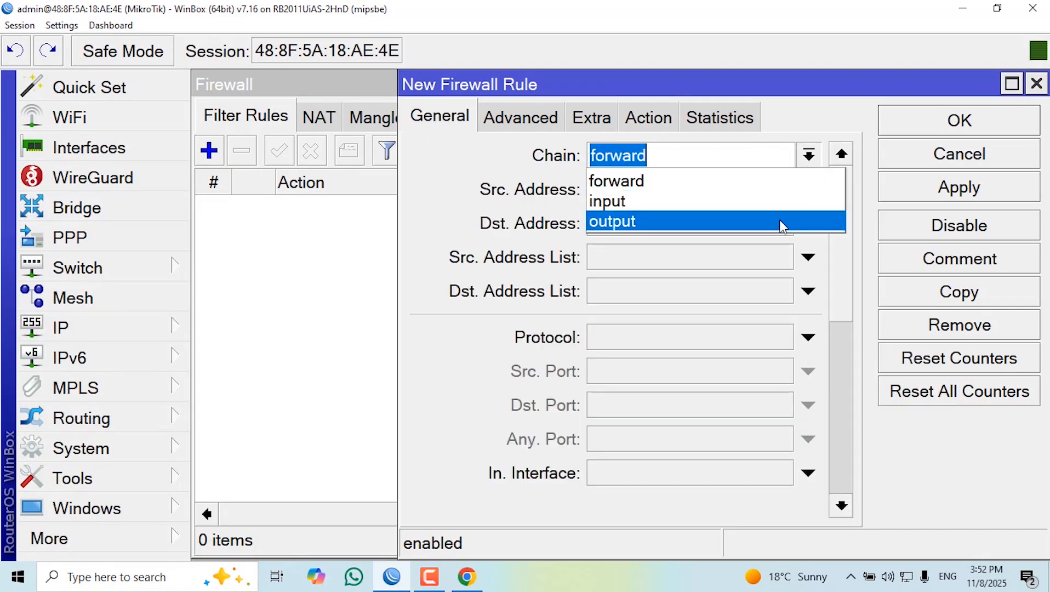
left_click(688, 183)
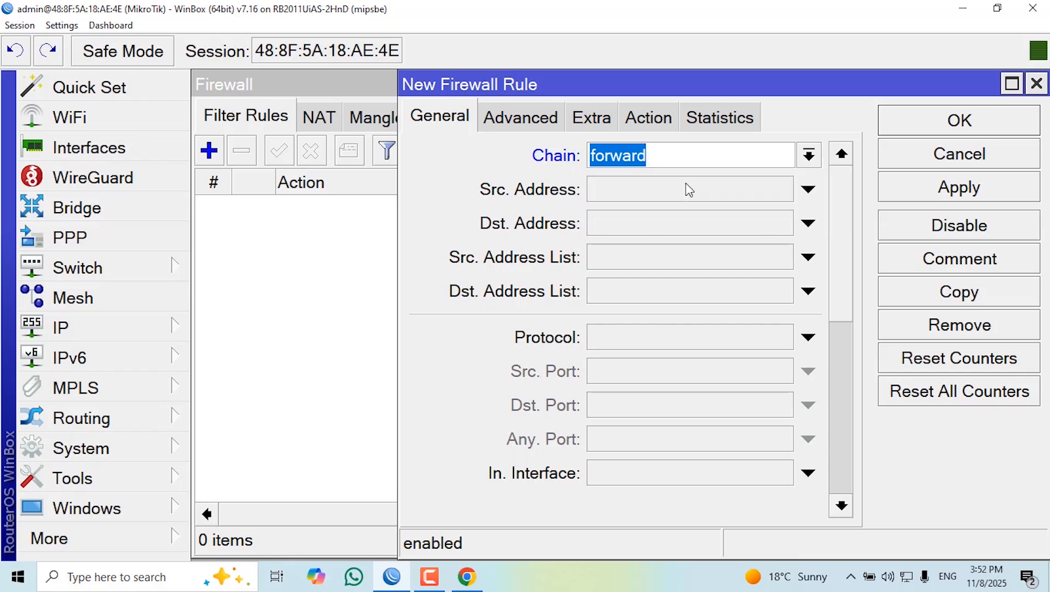
left_click(634, 197)
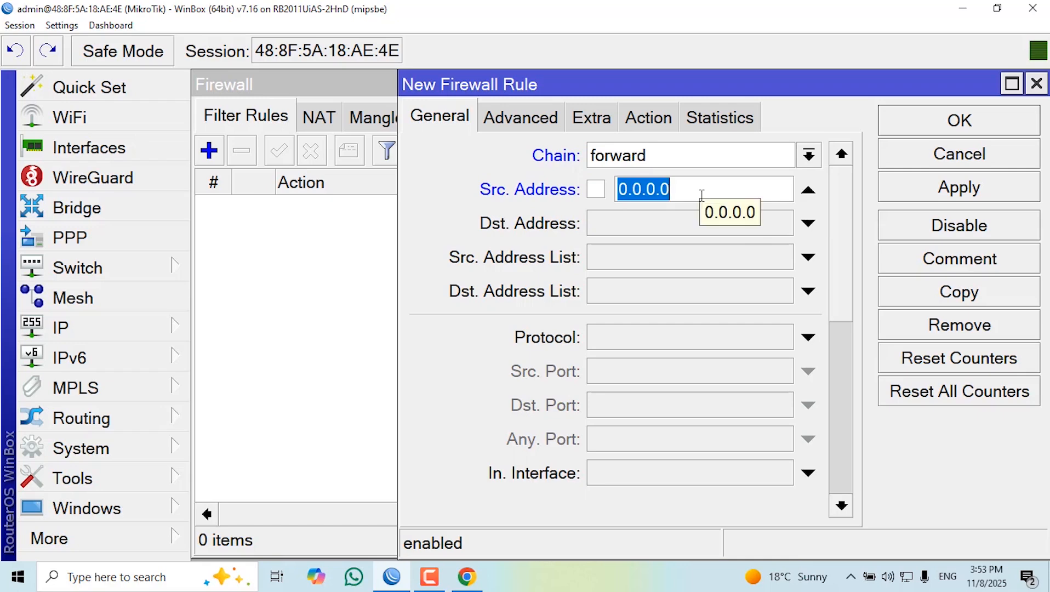
- Look up the computer's IPv4 address in the Windows properties of the SS Ethernet connection, and close Settings
left_click(906, 580)
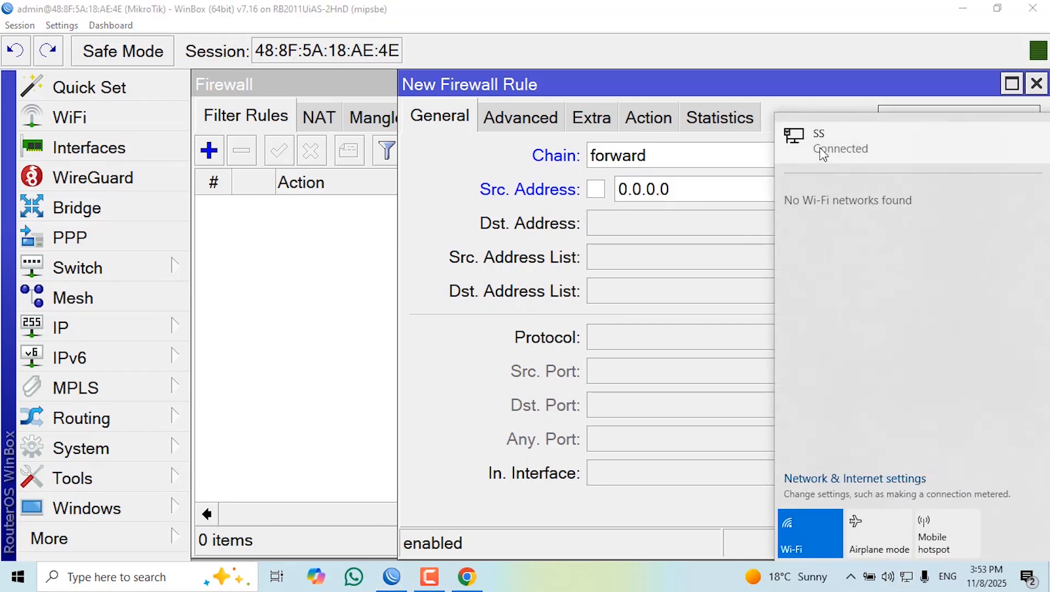
left_click(822, 151)
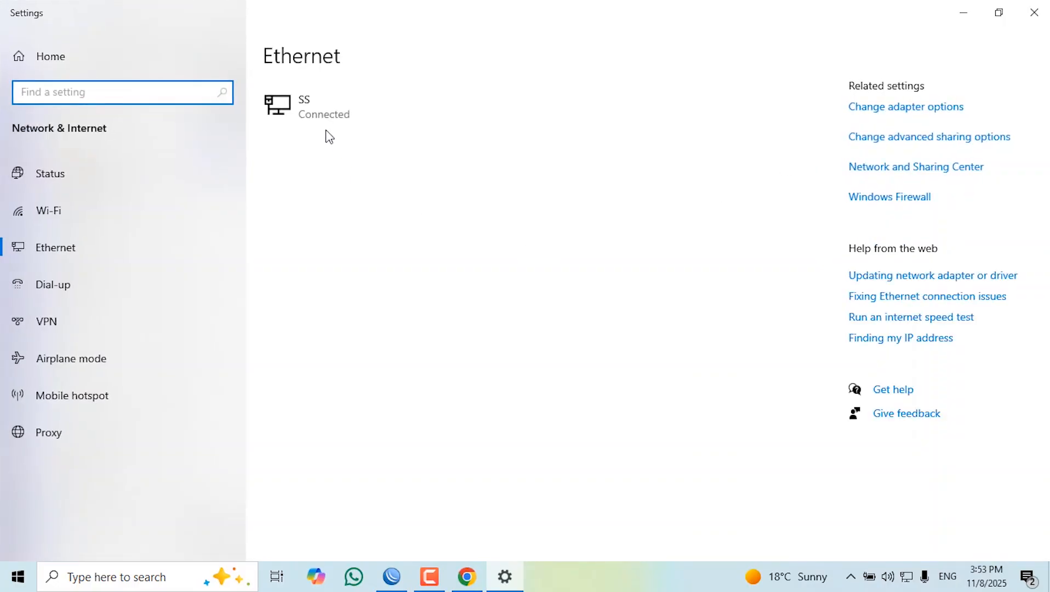
left_click(326, 119)
scroll(314, 236, "down", 7)
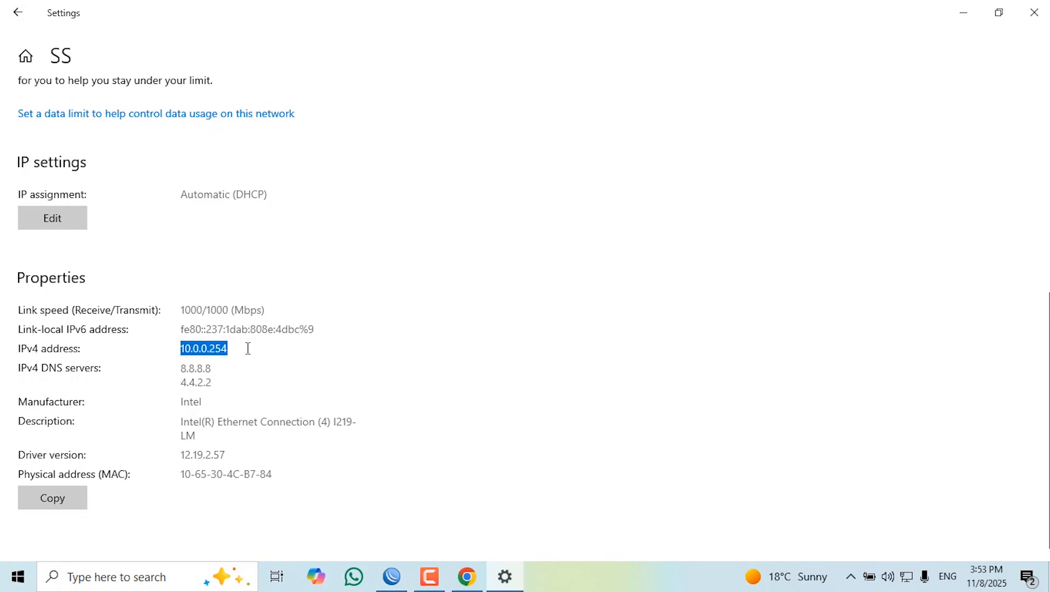
left_click(1028, 13)
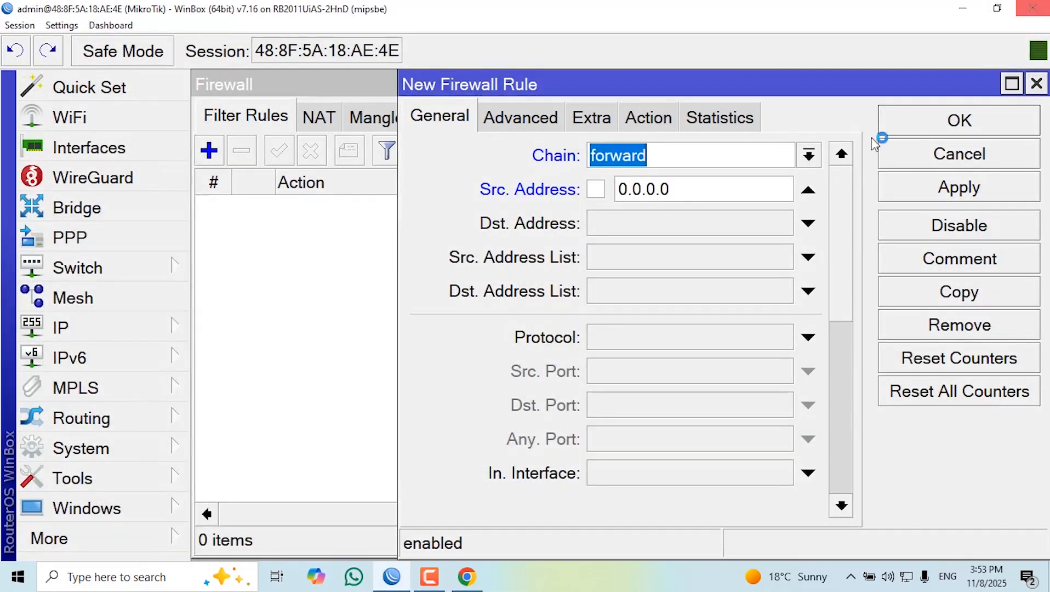
- Set the new rule's source address to 10.0.0.254 without negating the match
left_click_drag(692, 193, 603, 199)
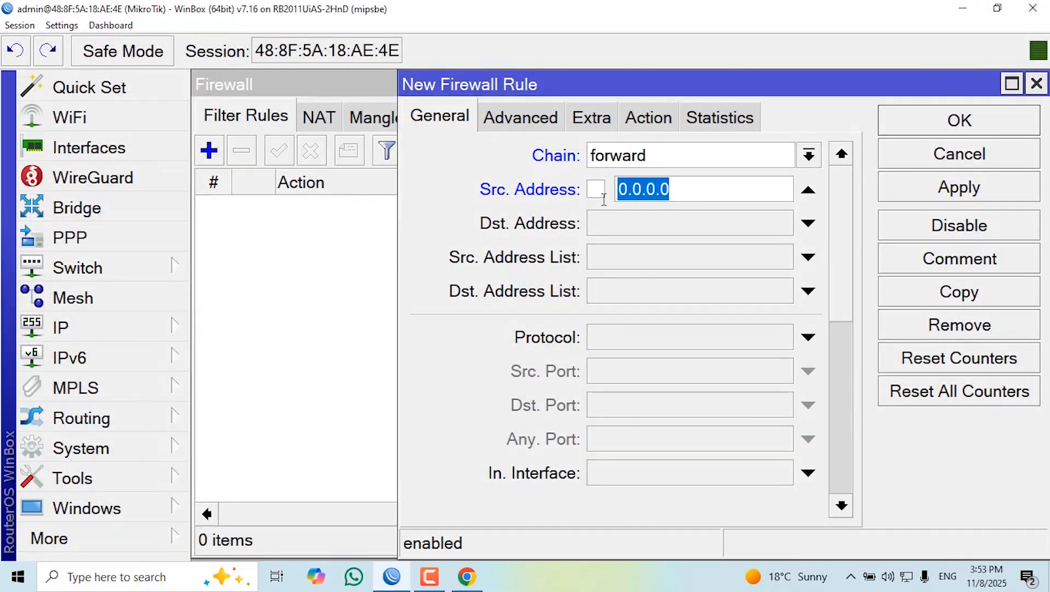
type("10.0.0.")
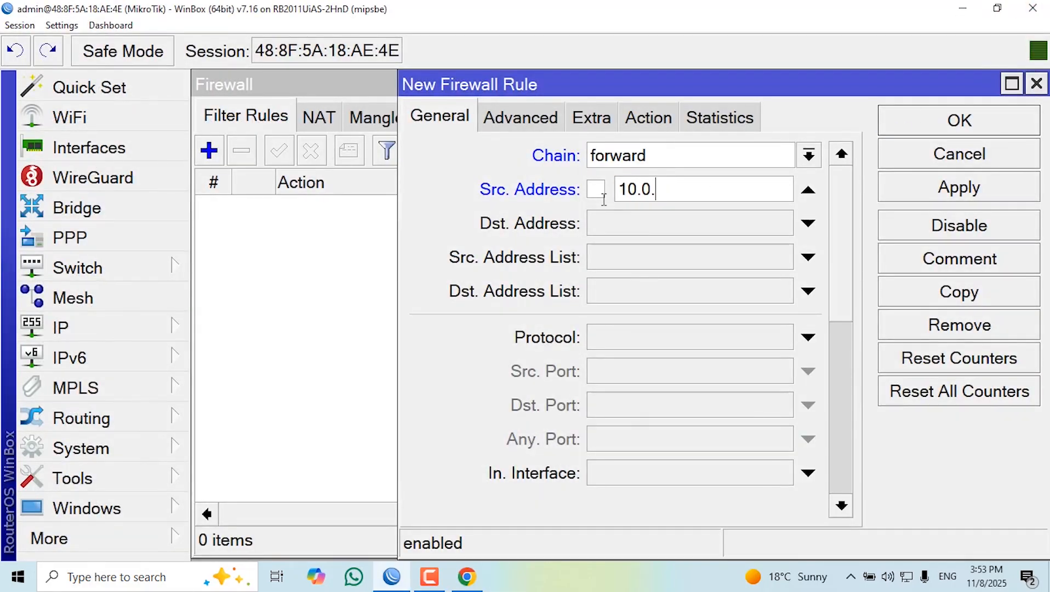
type("254")
left_click(596, 191)
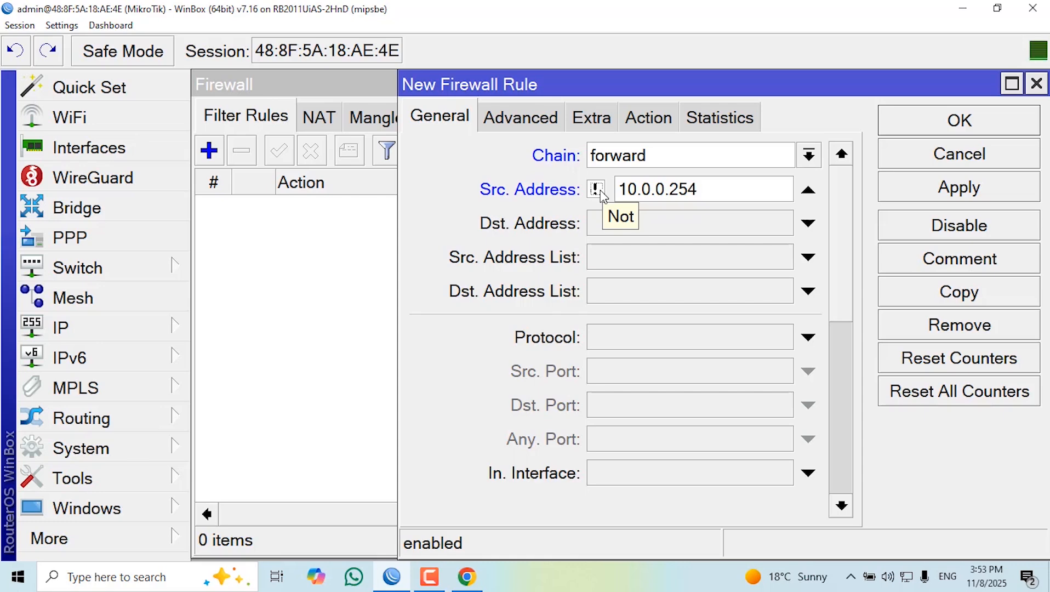
left_click(599, 191)
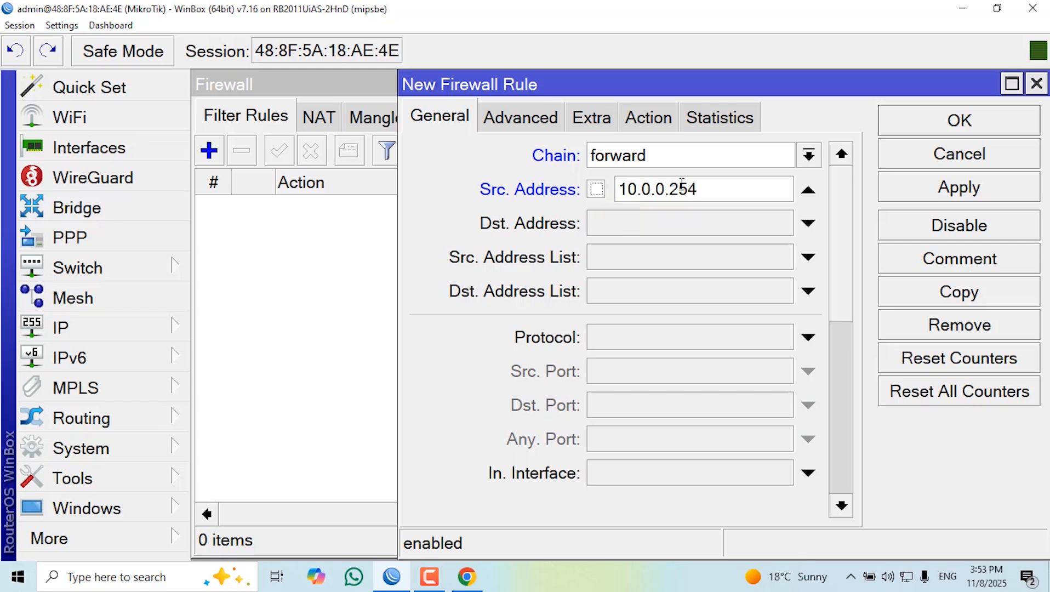
- Match the rule to the Youtube Block Layer7 protocol and set its action to drop
left_click(515, 127)
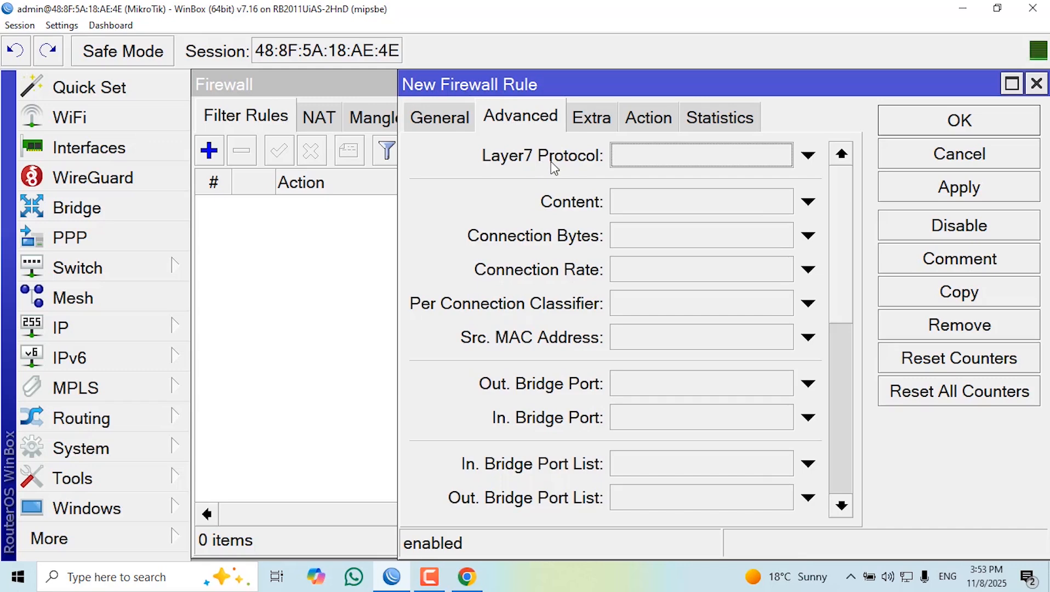
left_click(808, 156)
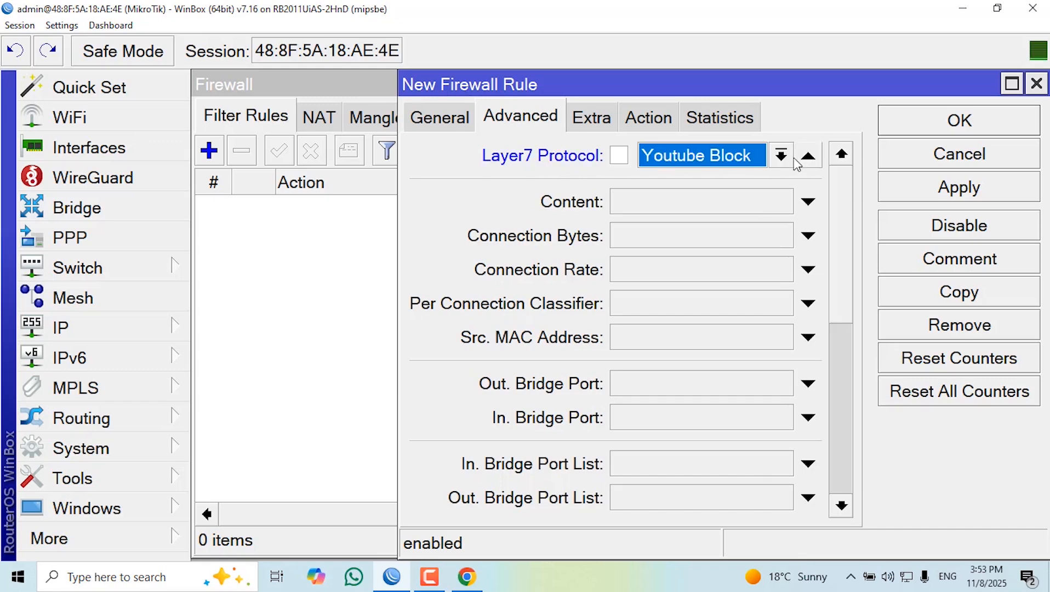
left_click(781, 156)
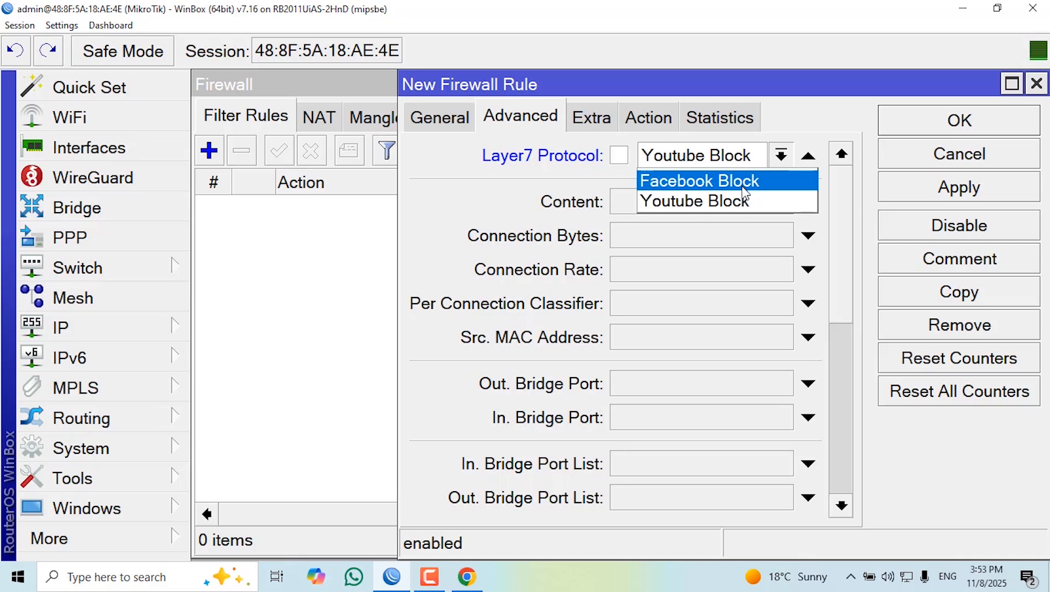
left_click(699, 203)
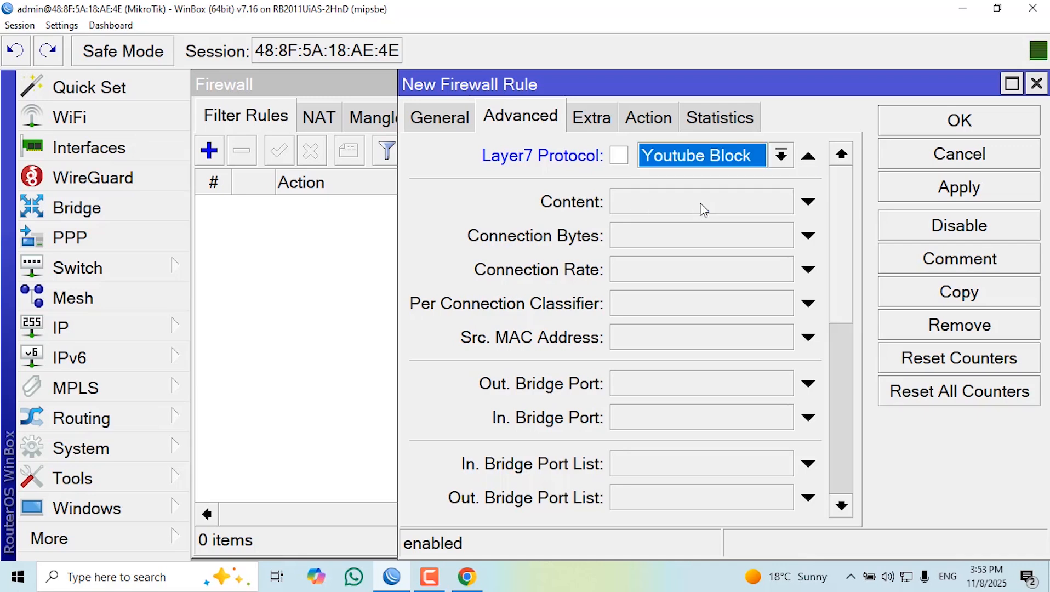
left_click(648, 121)
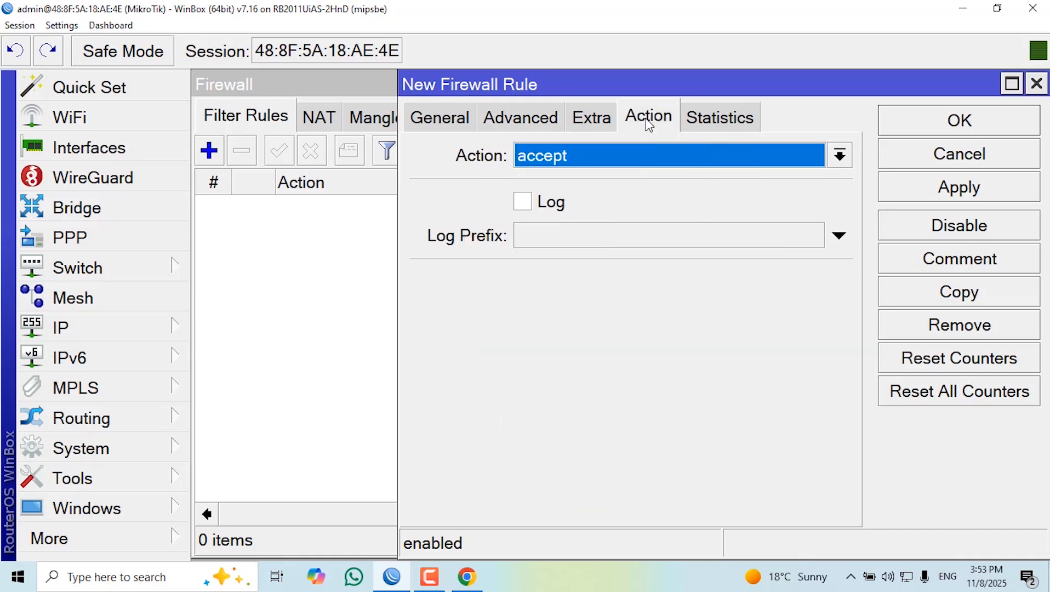
left_click(839, 157)
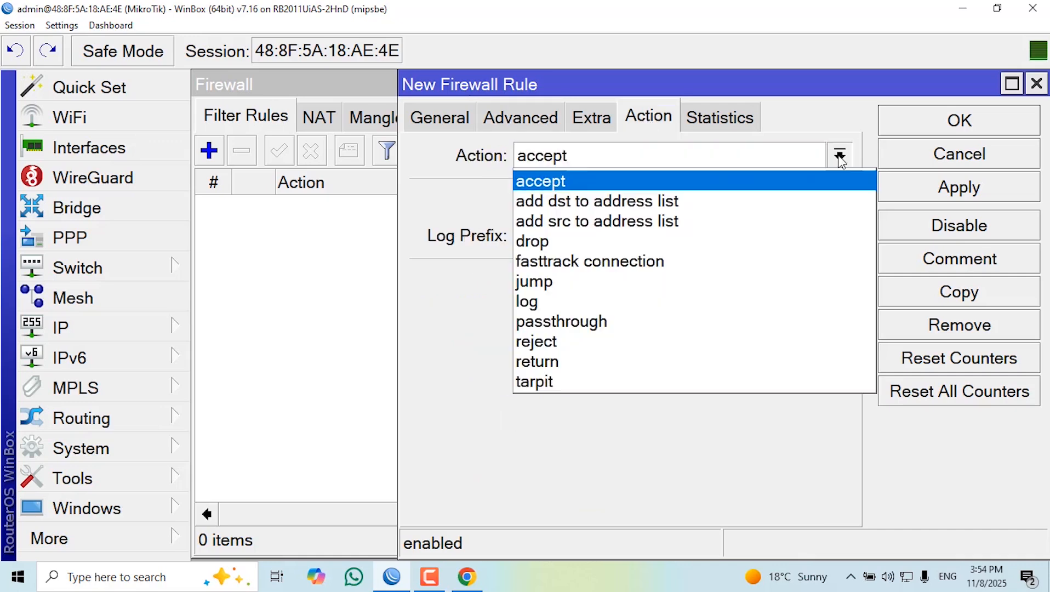
left_click(562, 245)
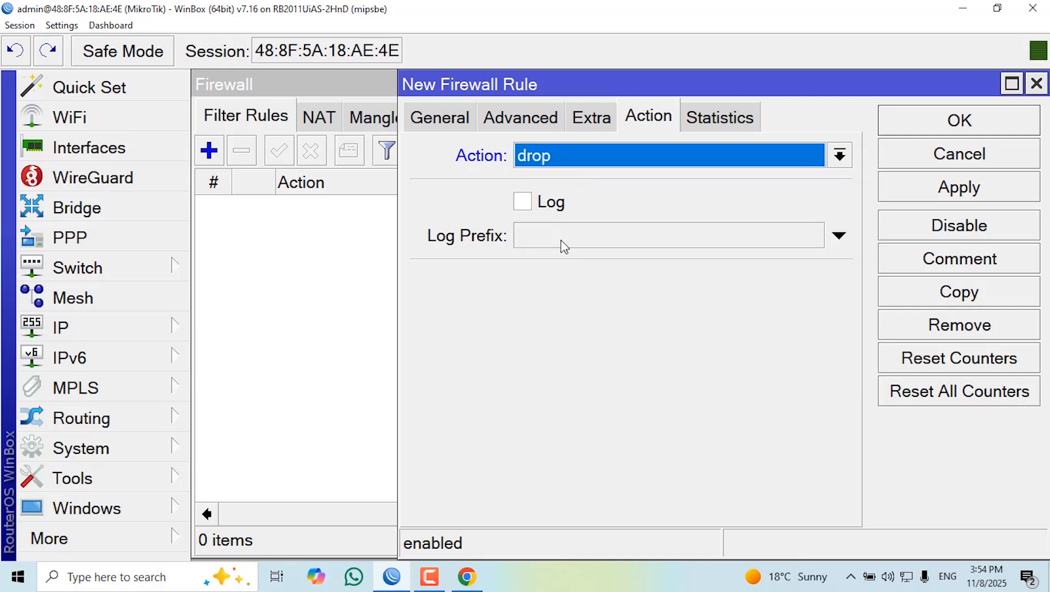
- Add the comment "Y Block" to the new firewall rule, save it and select it in the filter list
left_click(920, 258)
type("Y Block")
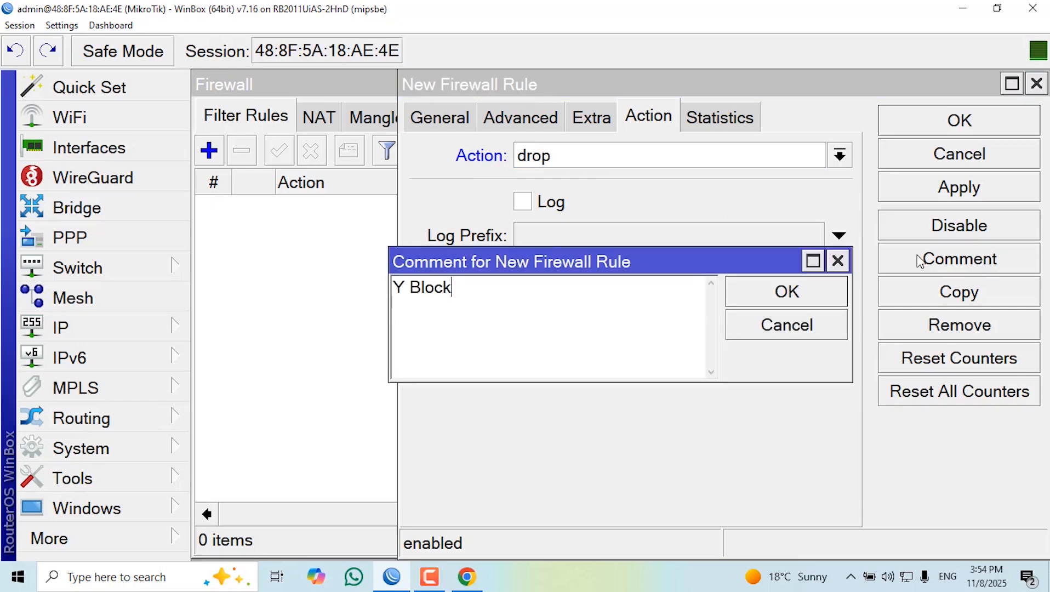
left_click(803, 290)
left_click(926, 190)
left_click(926, 130)
left_click(368, 229)
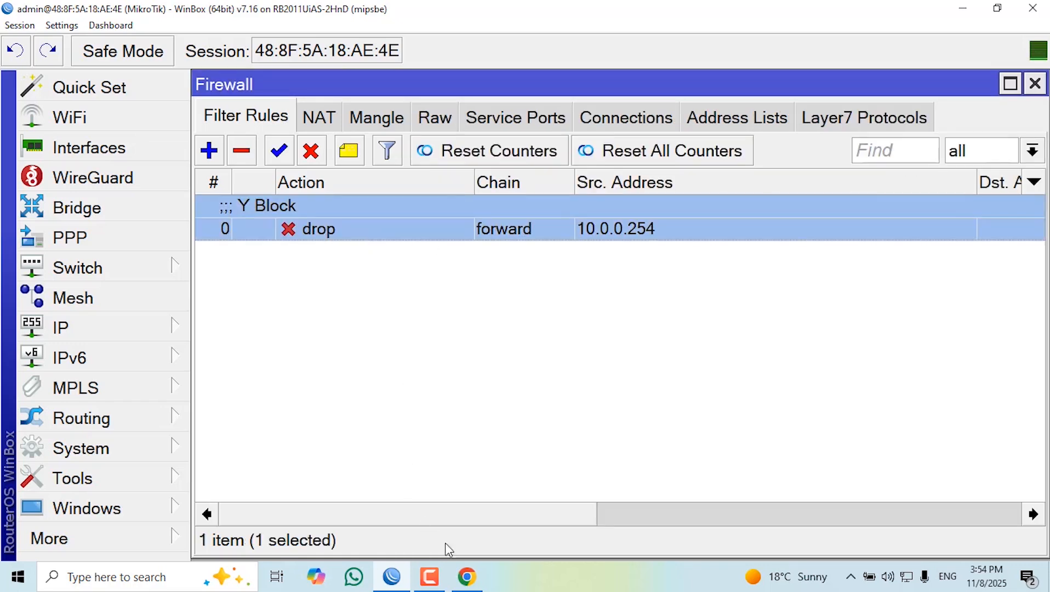
- Switch to Google Chrome, reload the YouTube search results, go back to the home page to test the block, and close the browser
left_click(468, 577)
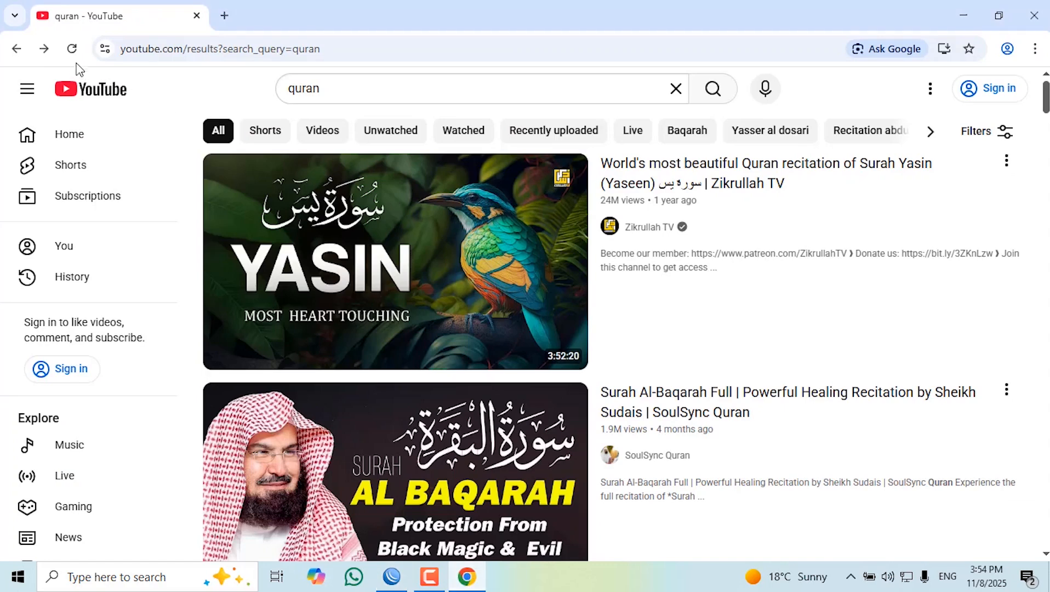
left_click(73, 50)
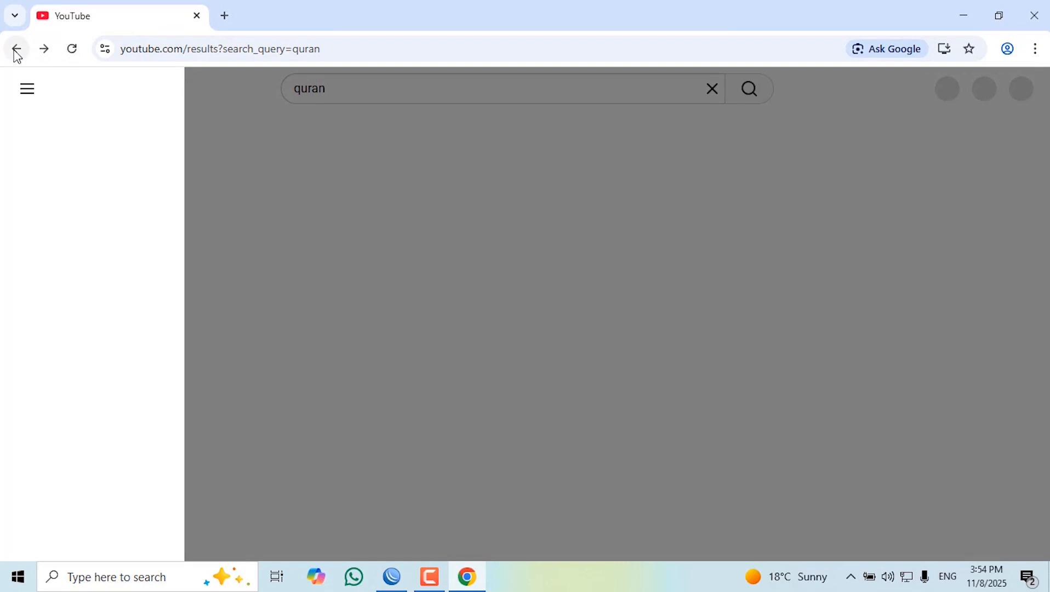
left_click(16, 51)
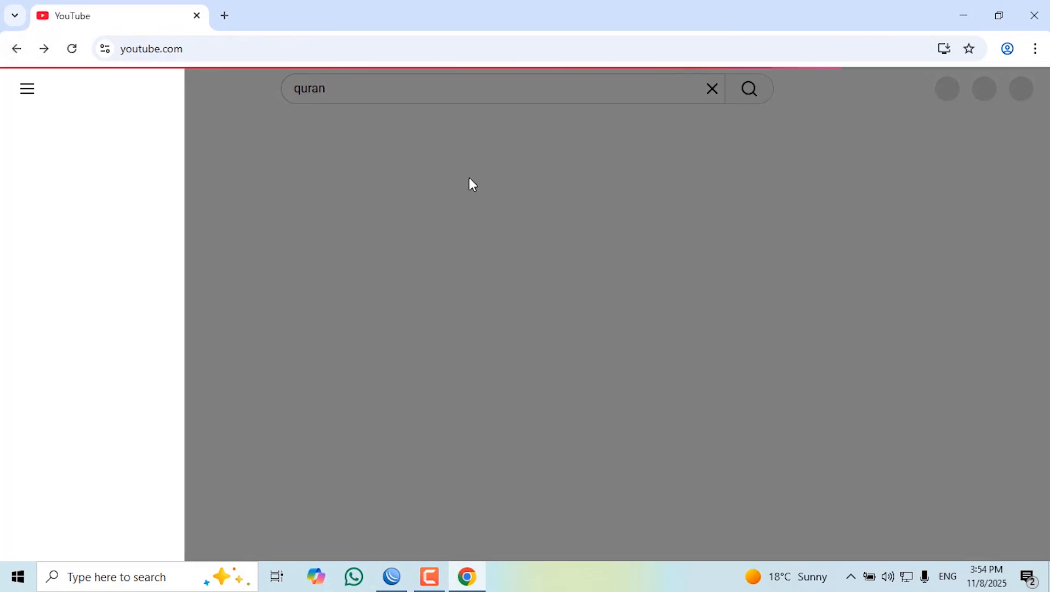
left_click(1033, 16)
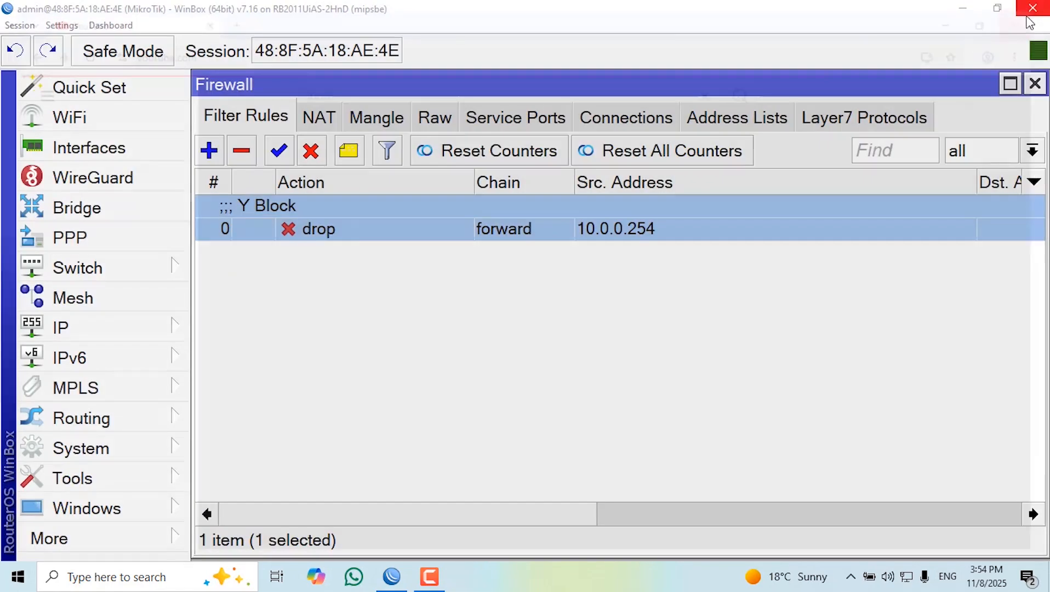
- Minimize WinBox, relaunch Google Chrome, load and reload youtube.com to test the block again, and close the browser
left_click(963, 18)
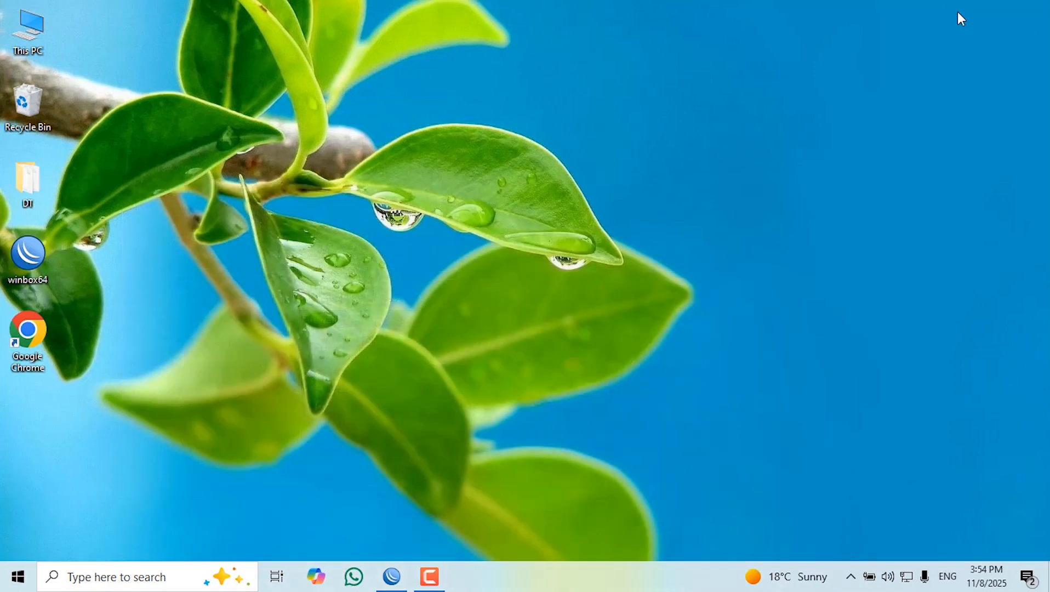
left_click(28, 338)
double_click(28, 338)
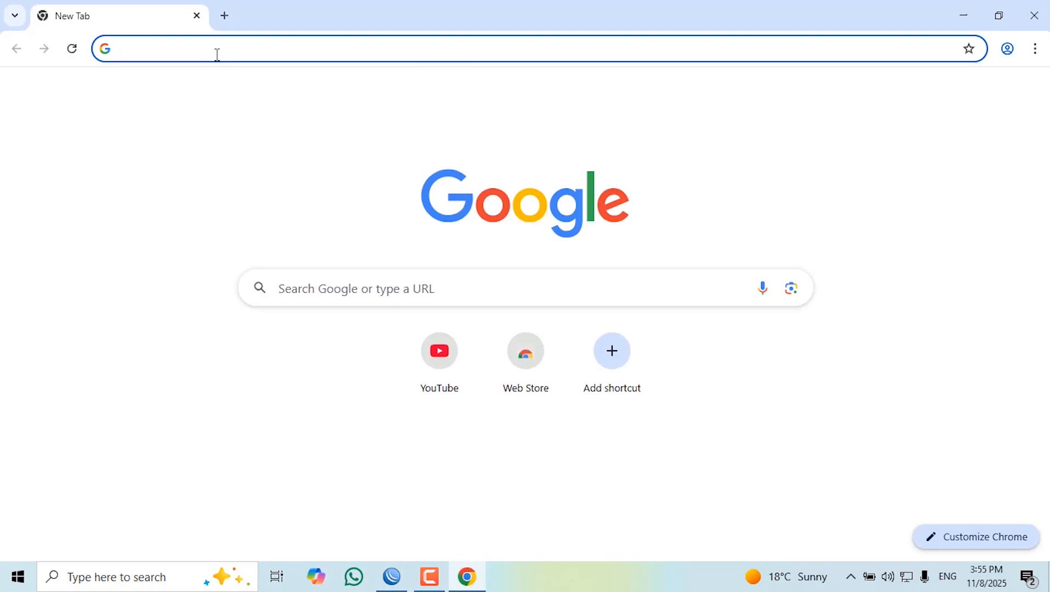
type("you")
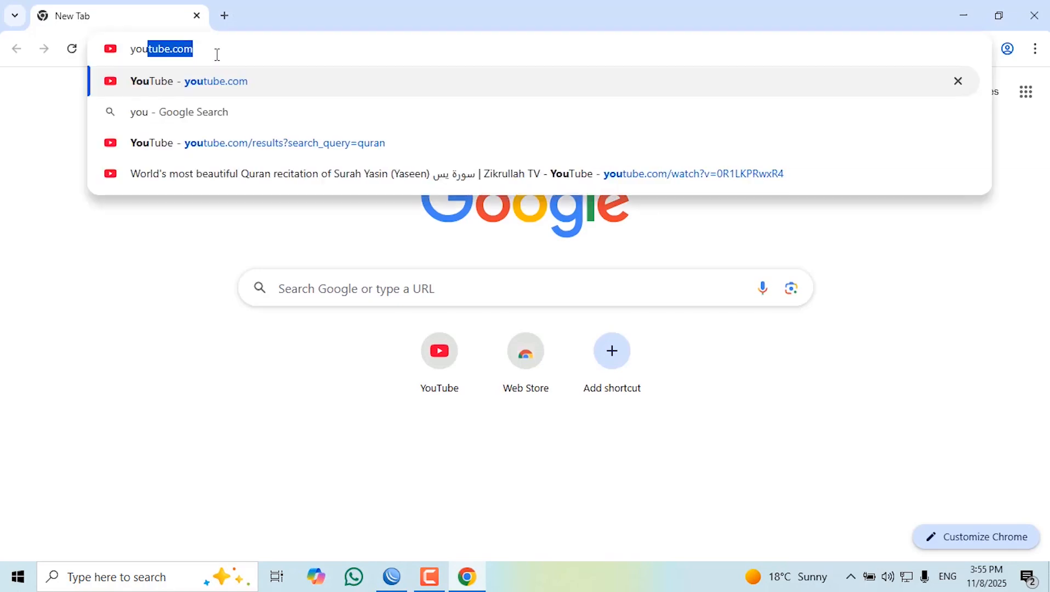
key("Right")
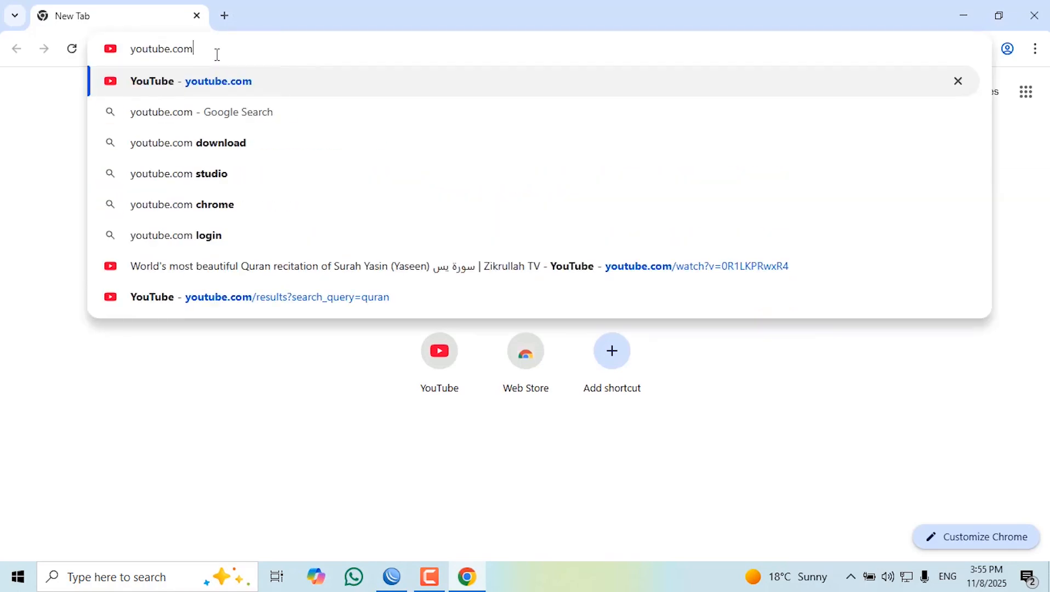
key("Return")
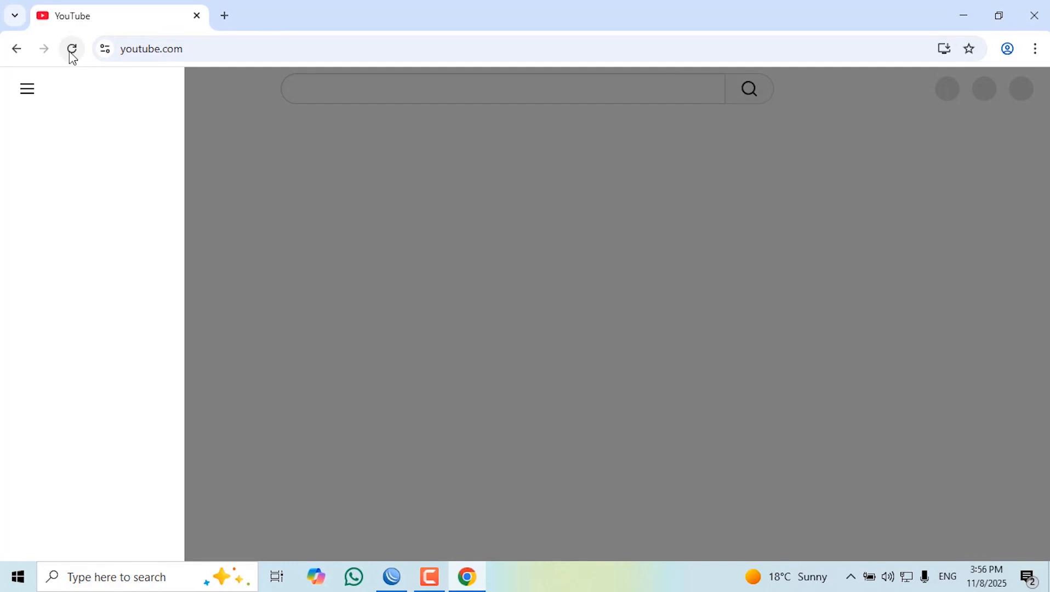
left_click(71, 53)
left_click(1033, 20)
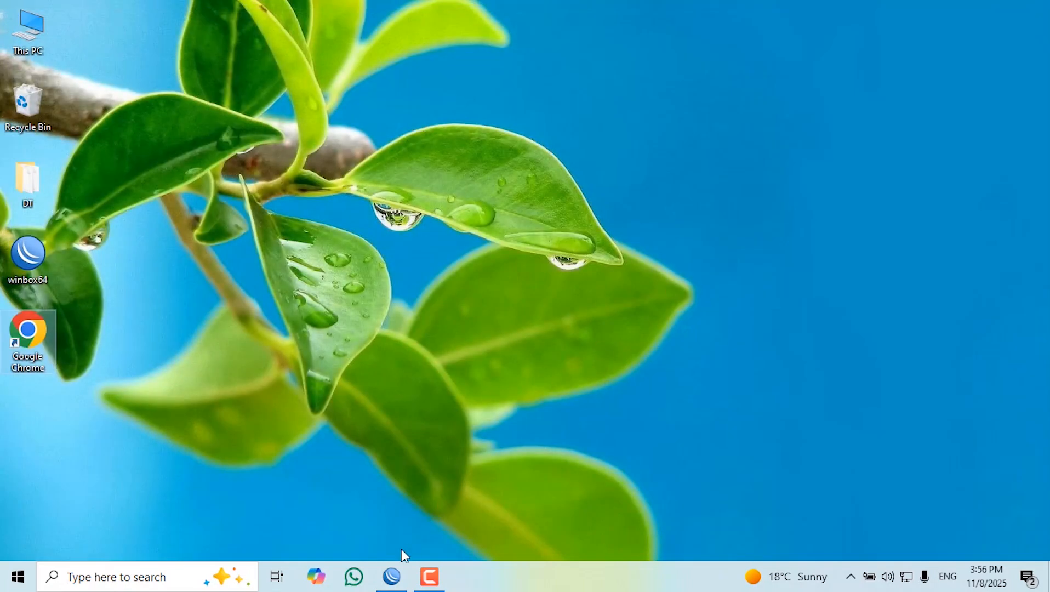
- Launch Google Chrome and open facebook.com to test access before it is blocked
double_click(29, 335)
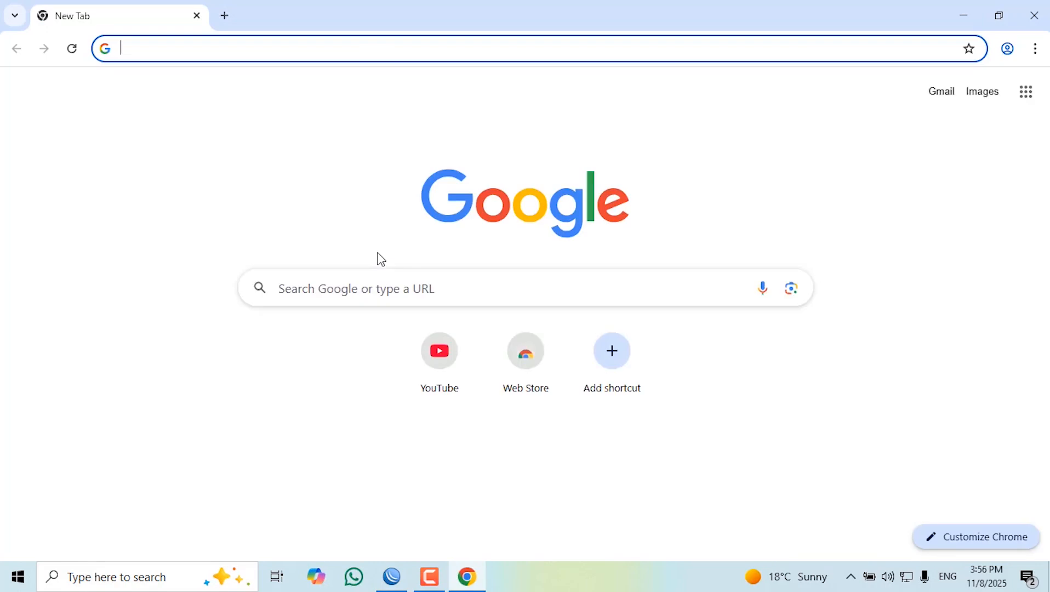
type("face")
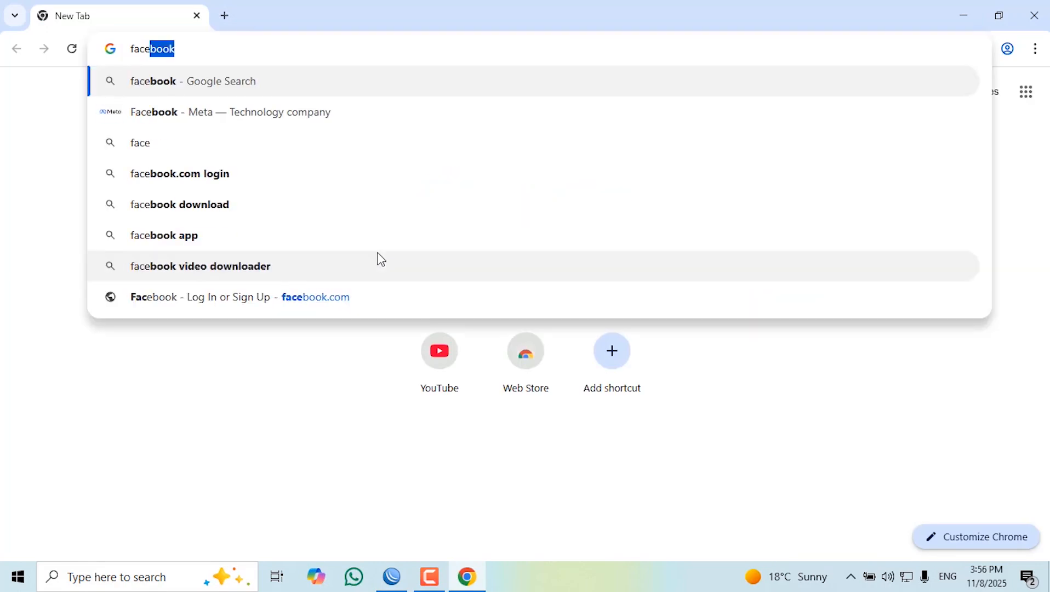
type("book.com")
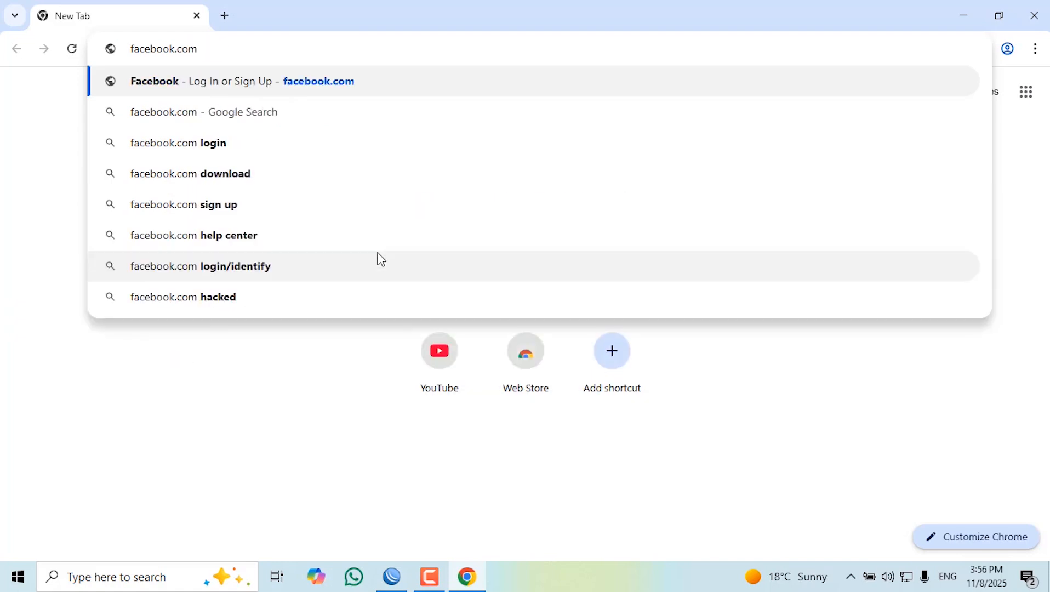
key("Return")
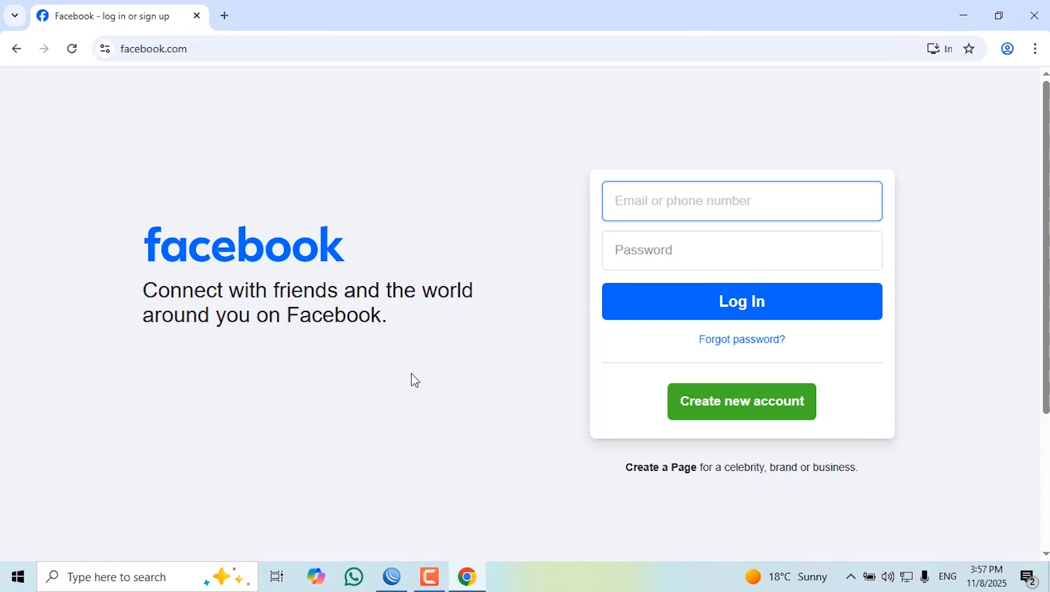
- Switch to WinBox and select the Facebook Block entry among the firewall's Layer7 protocols
left_click(392, 576)
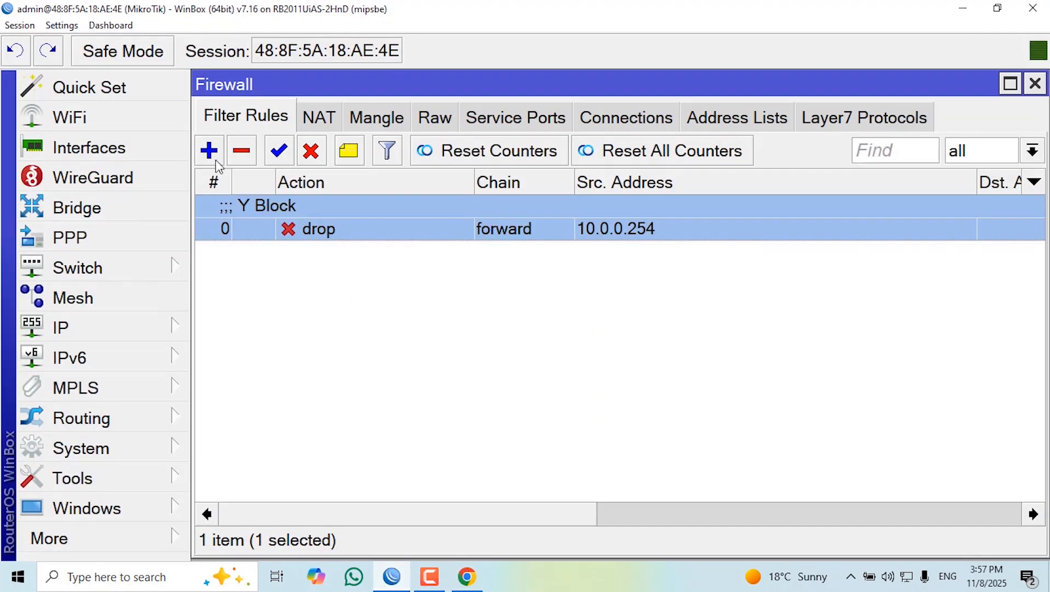
left_click(849, 119)
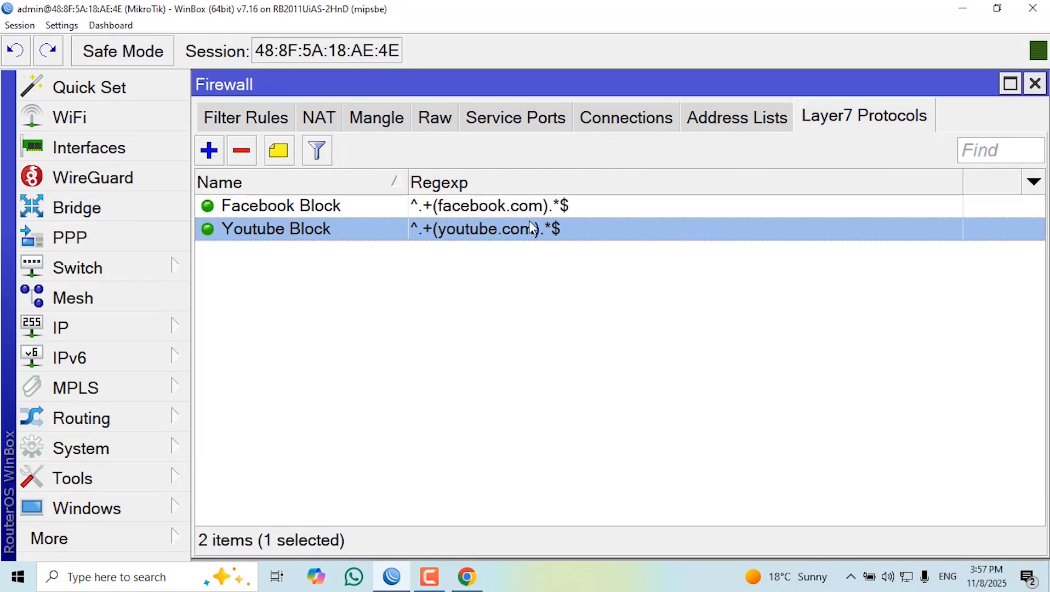
left_click(321, 213)
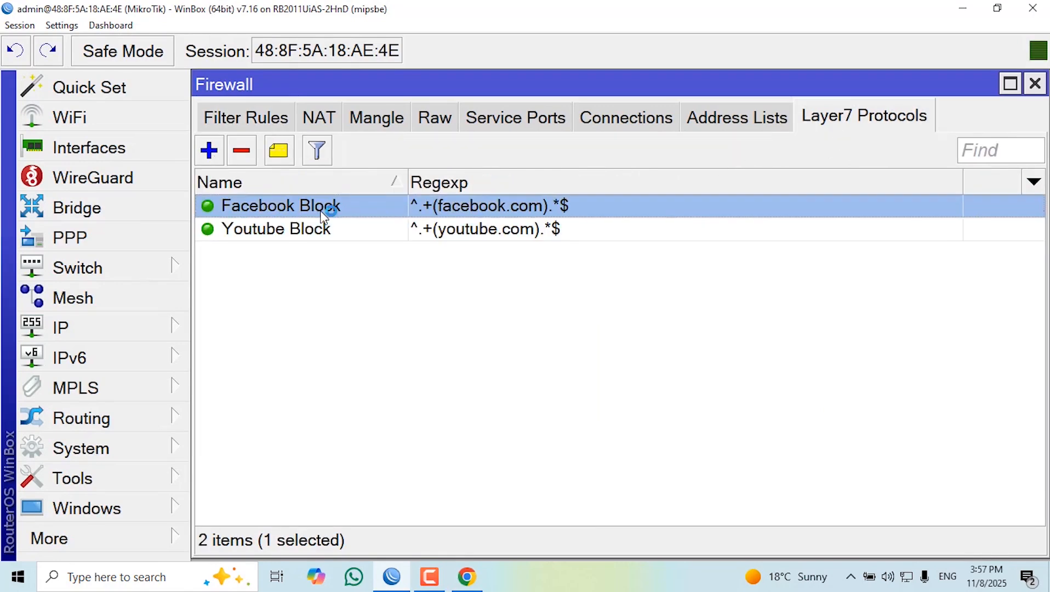
- Create a new firewall filter rule on the forward chain with source address 10.0.0.254
left_click(241, 117)
left_click(209, 150)
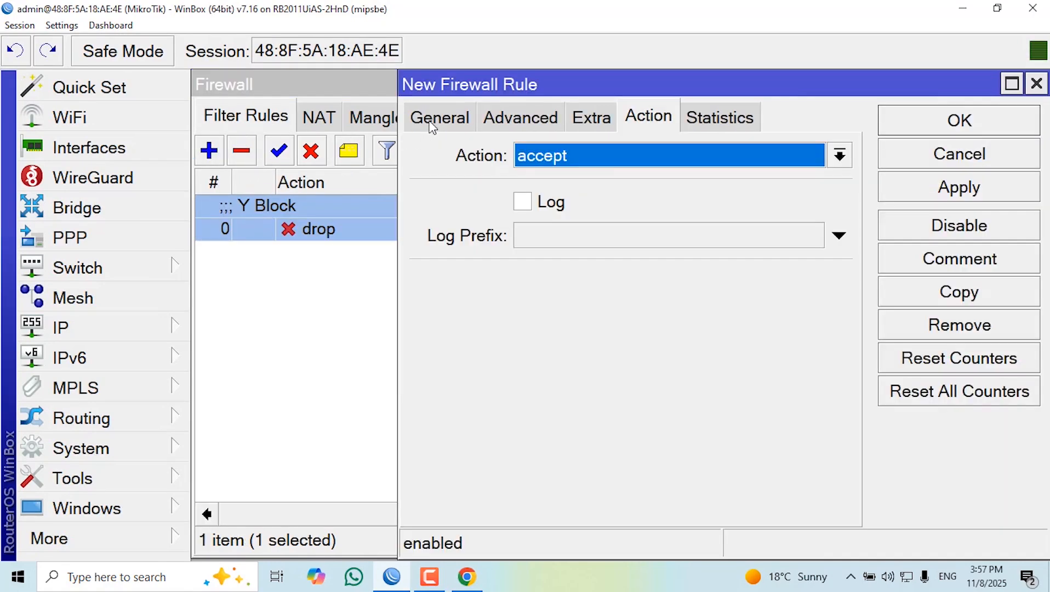
left_click(431, 120)
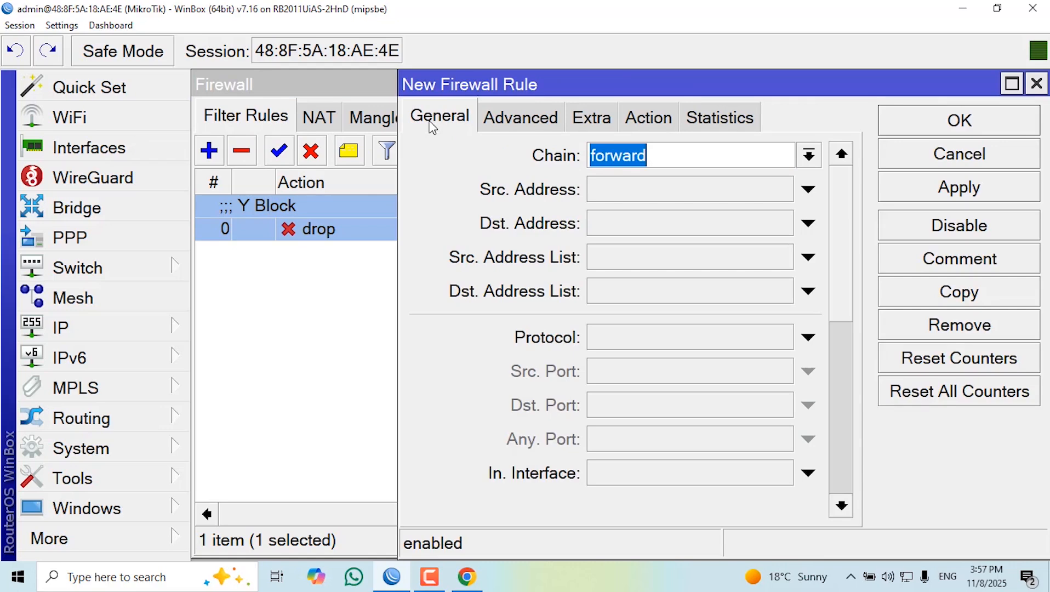
left_click(631, 190)
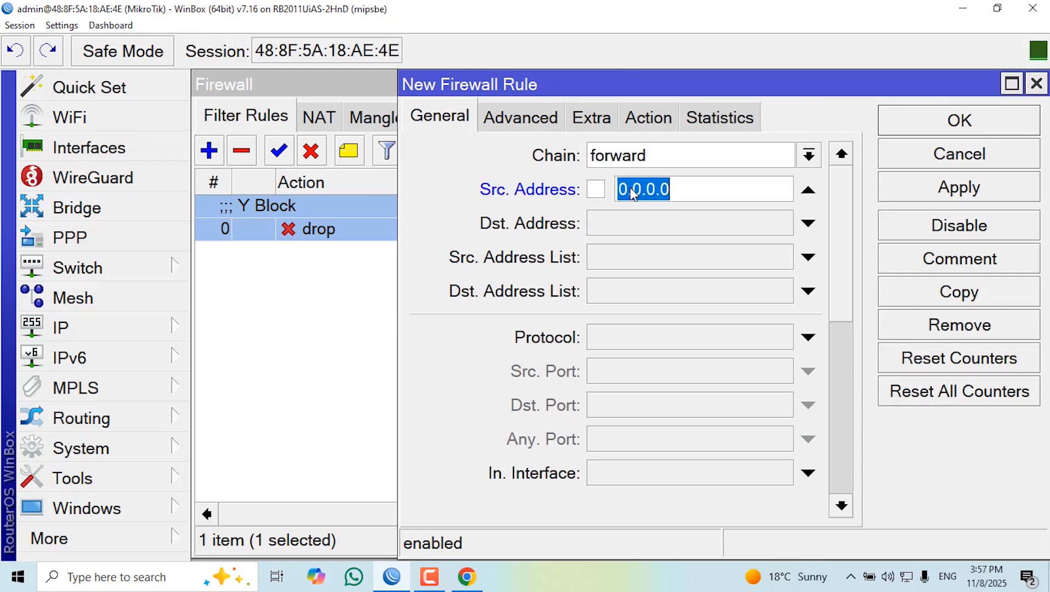
type("10.0.")
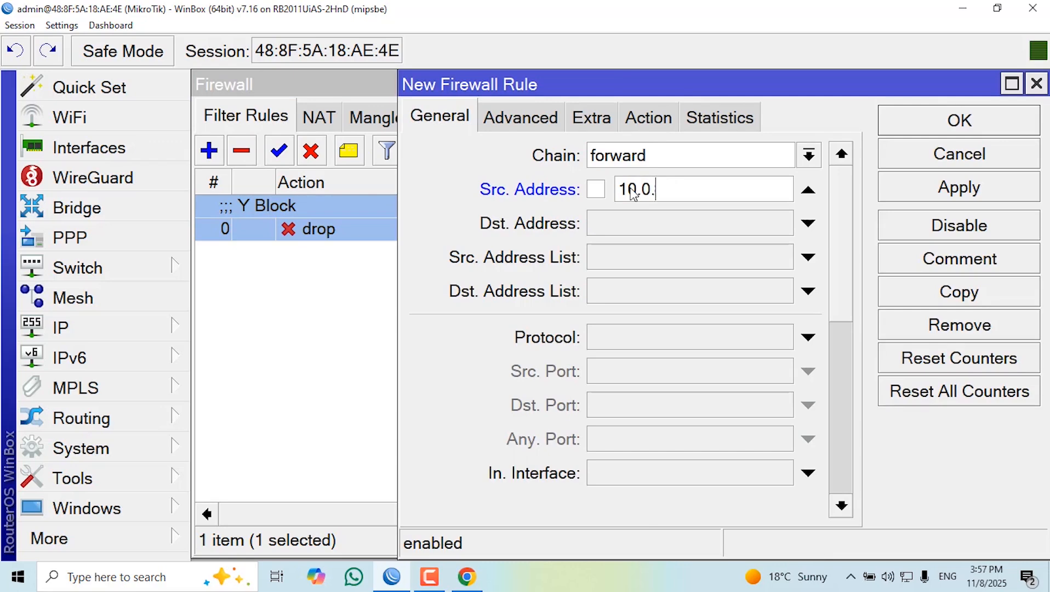
type("0.254")
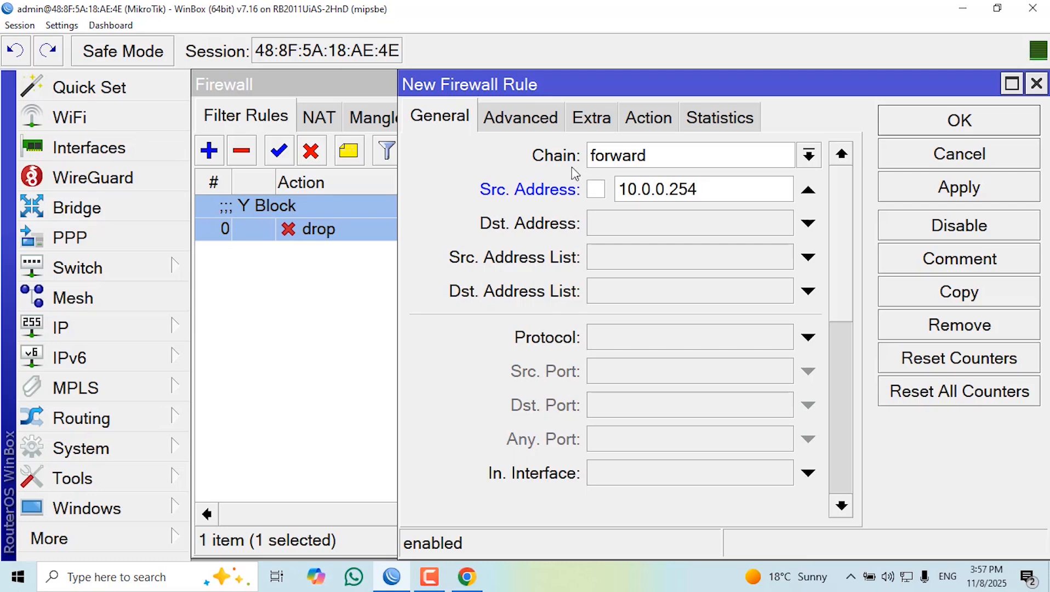
- Match the new rule to the Facebook Block Layer7 protocol and set its action to drop
left_click(530, 124)
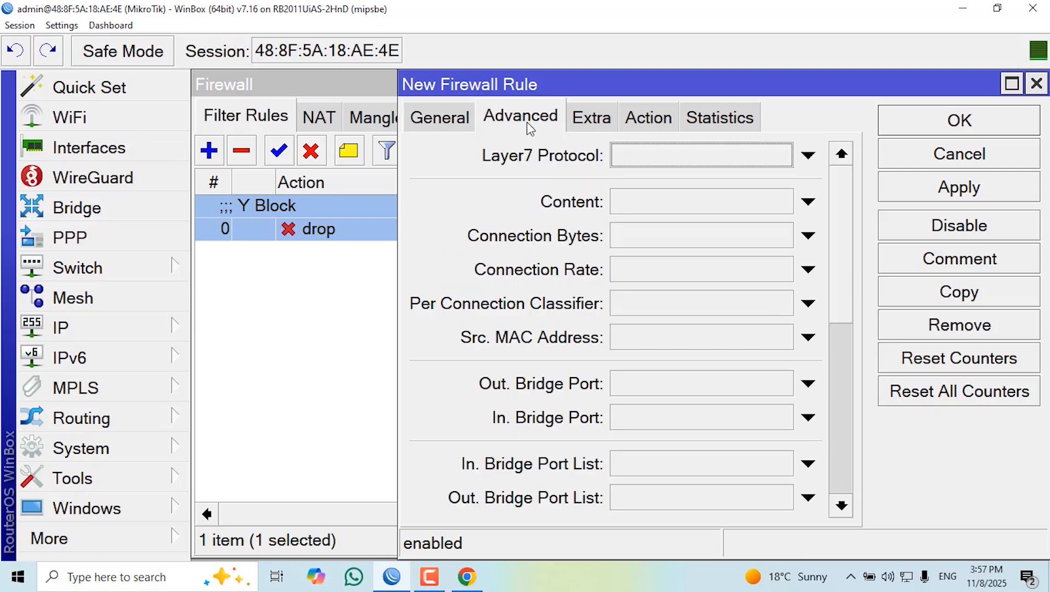
left_click(807, 159)
left_click(781, 156)
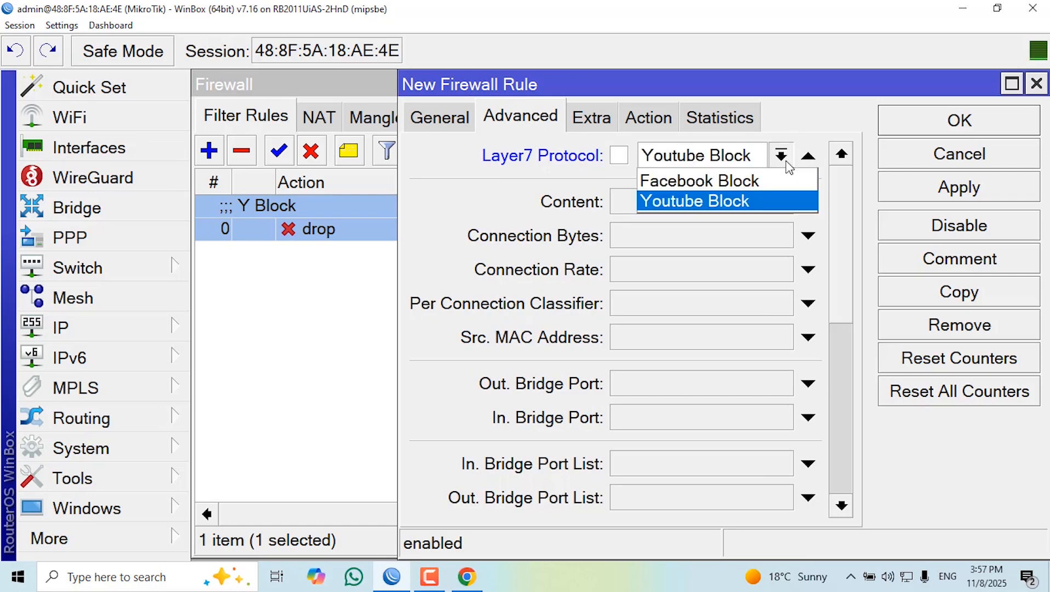
left_click(742, 182)
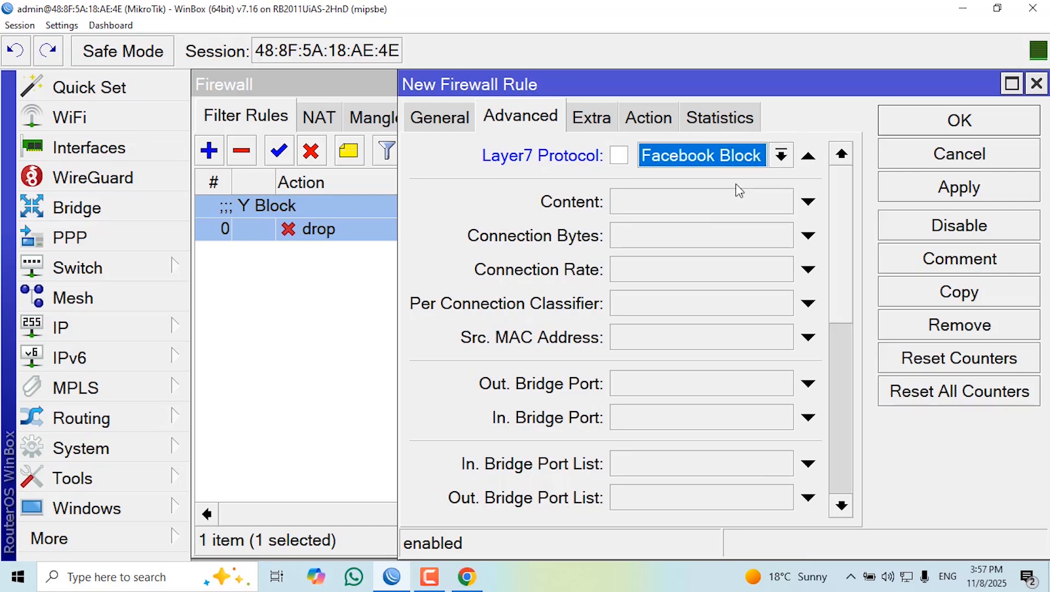
left_click(649, 118)
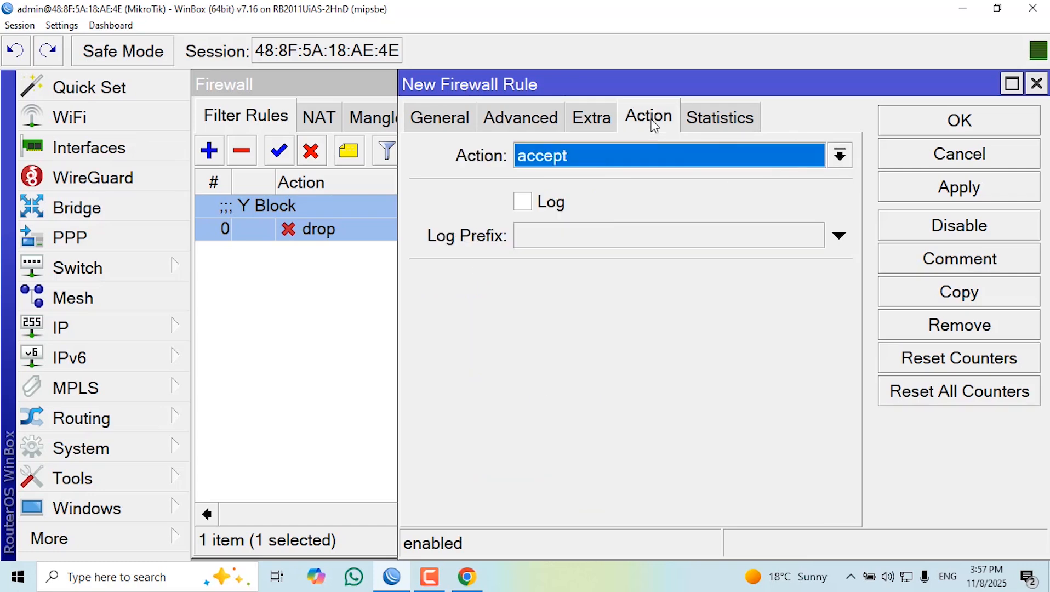
left_click(838, 156)
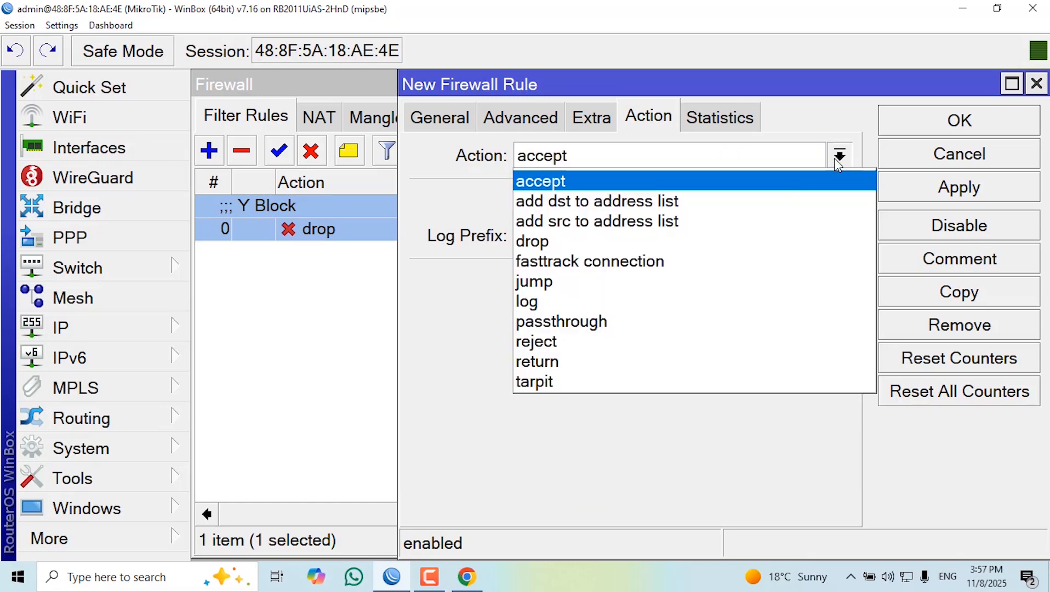
left_click(644, 248)
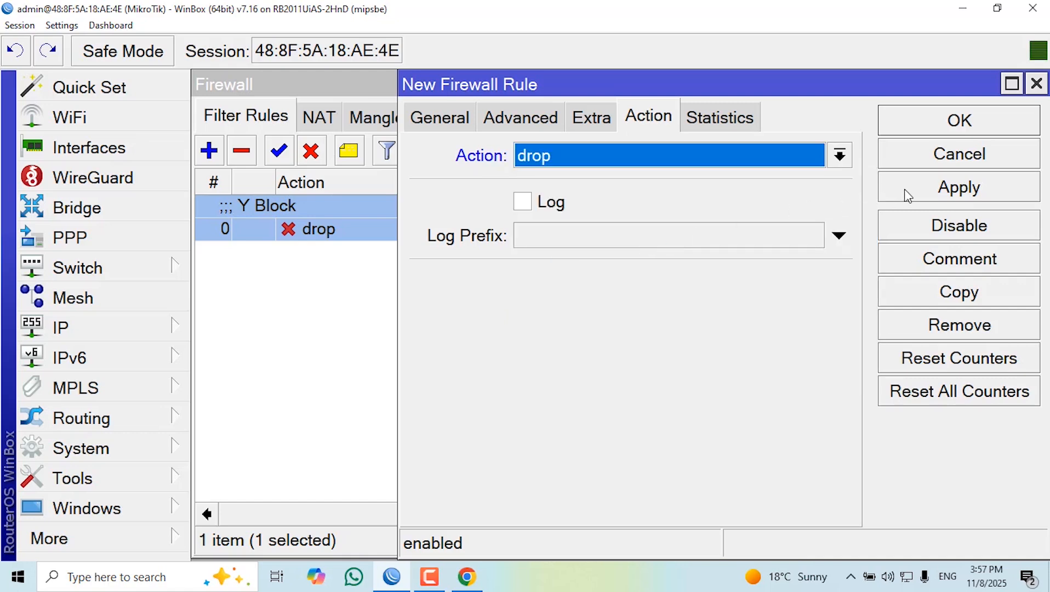
- Add the comment "F Block" to the new firewall rule and save it
left_click(933, 259)
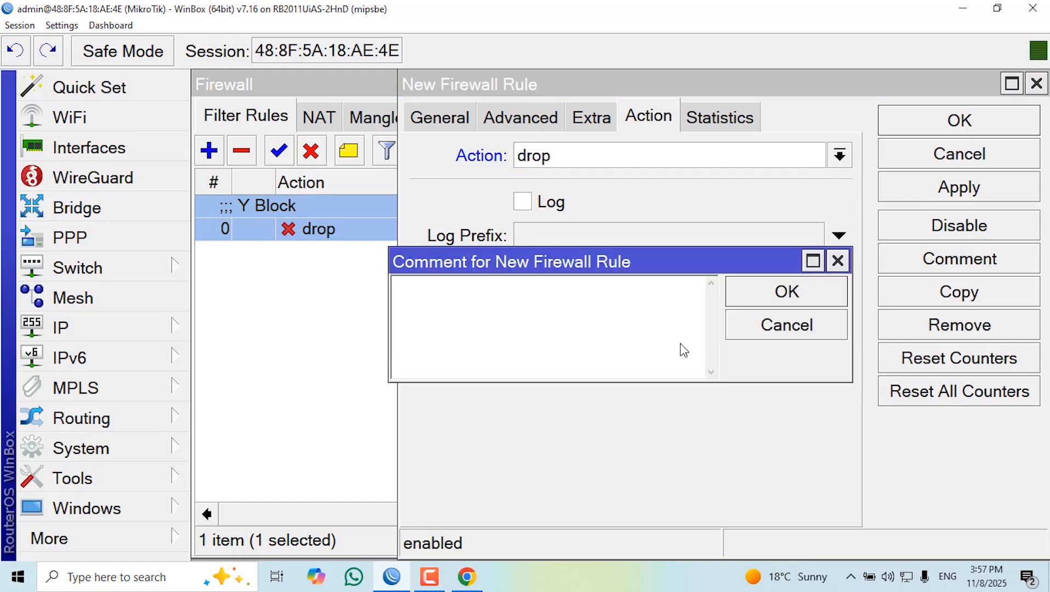
type("F Block")
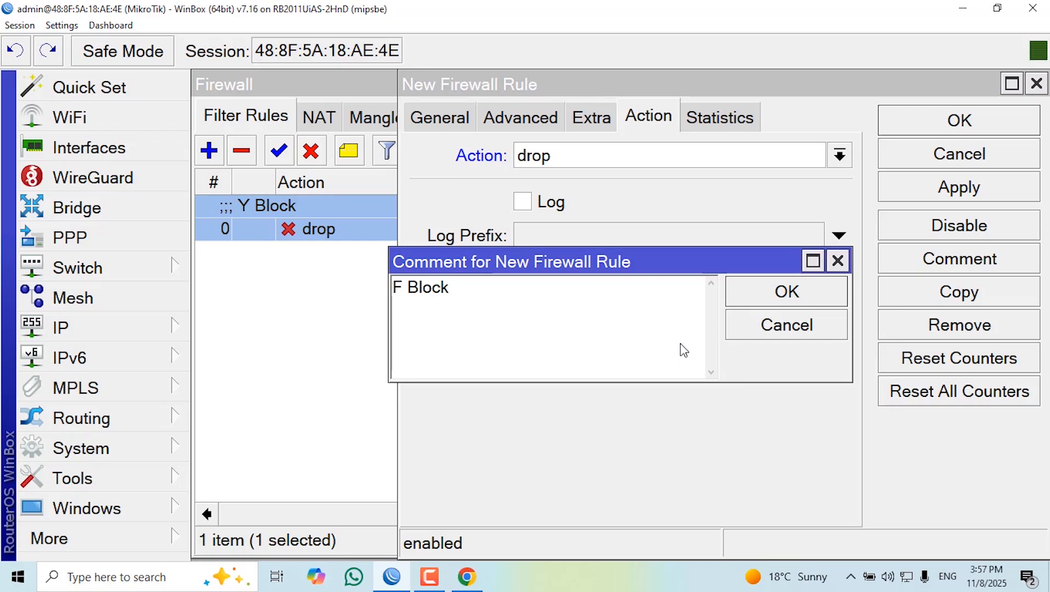
left_click(776, 299)
left_click(916, 192)
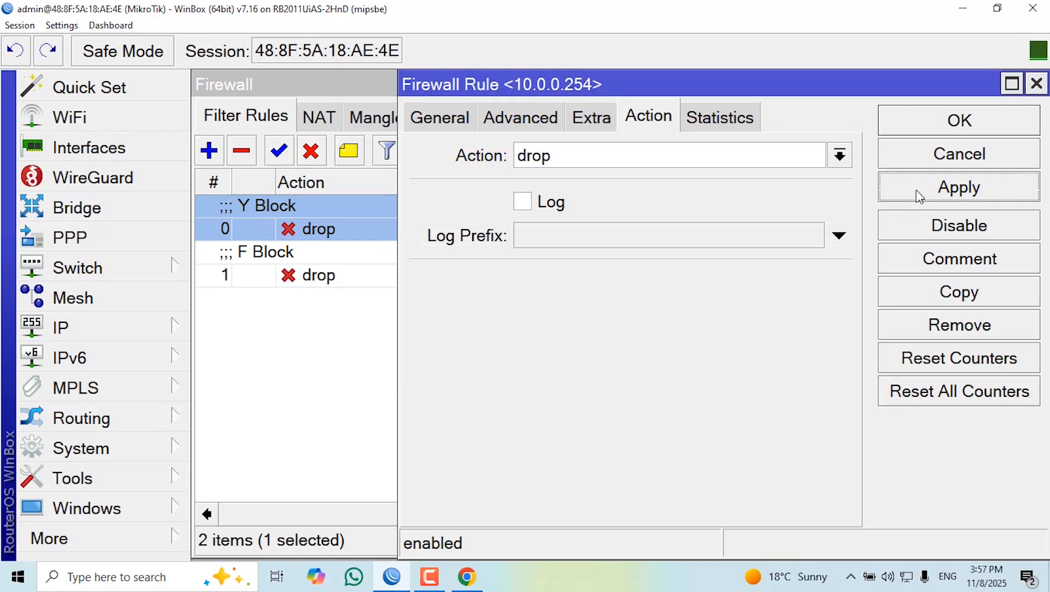
left_click(923, 125)
- Close the open Google Chrome window, minimize WinBox, relaunch Chrome and load facebook.com to test the block
left_click(467, 576)
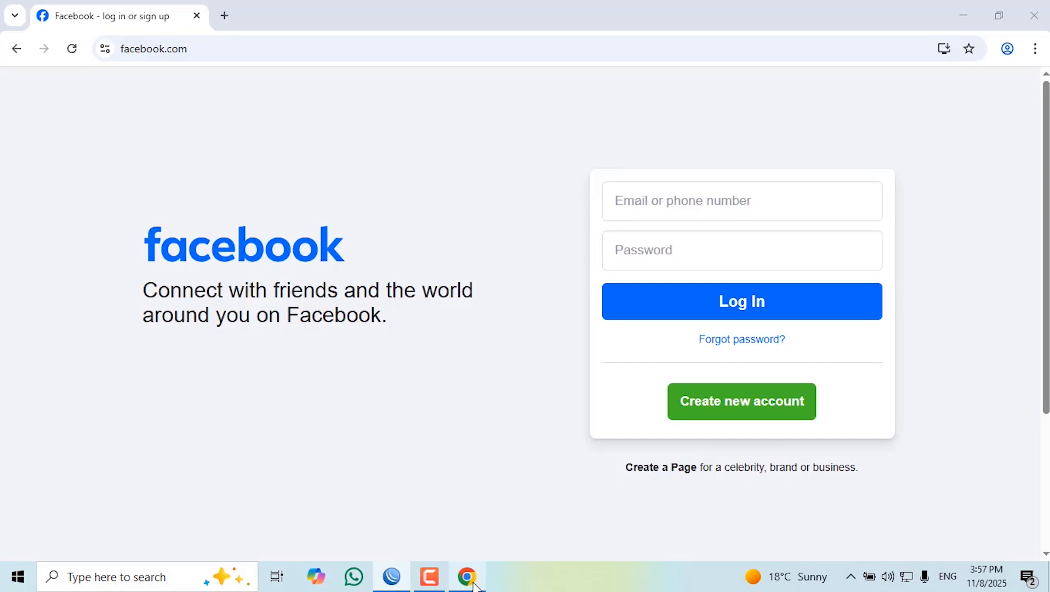
left_click(1034, 16)
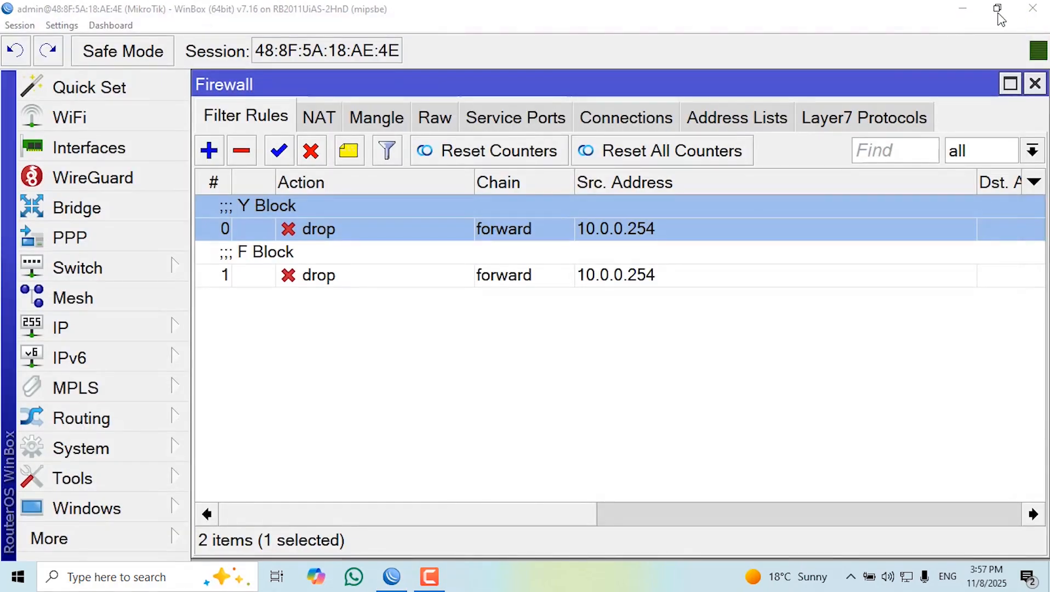
left_click(961, 8)
double_click(31, 338)
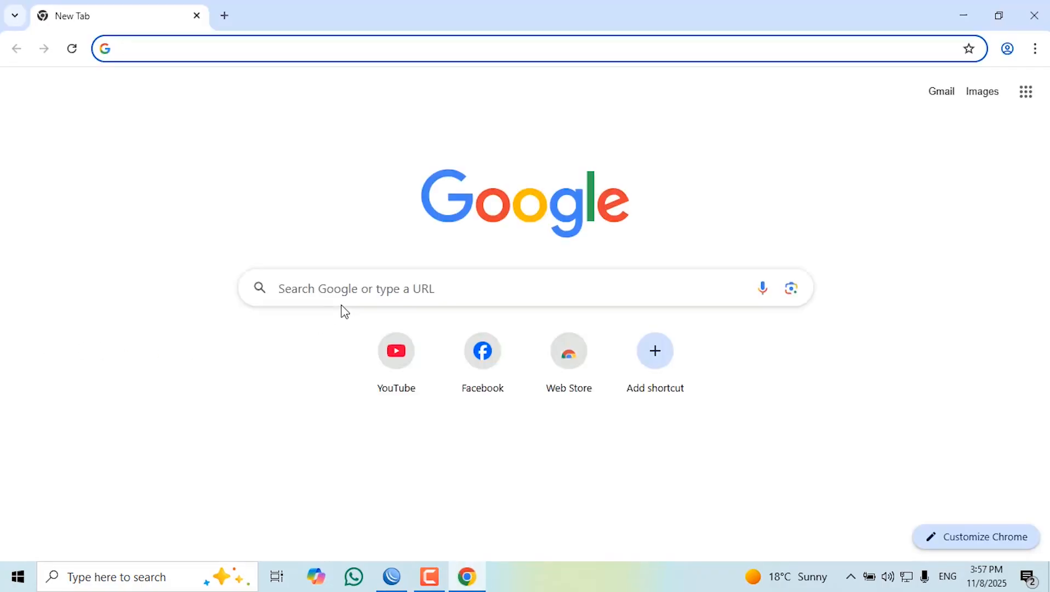
type("fac")
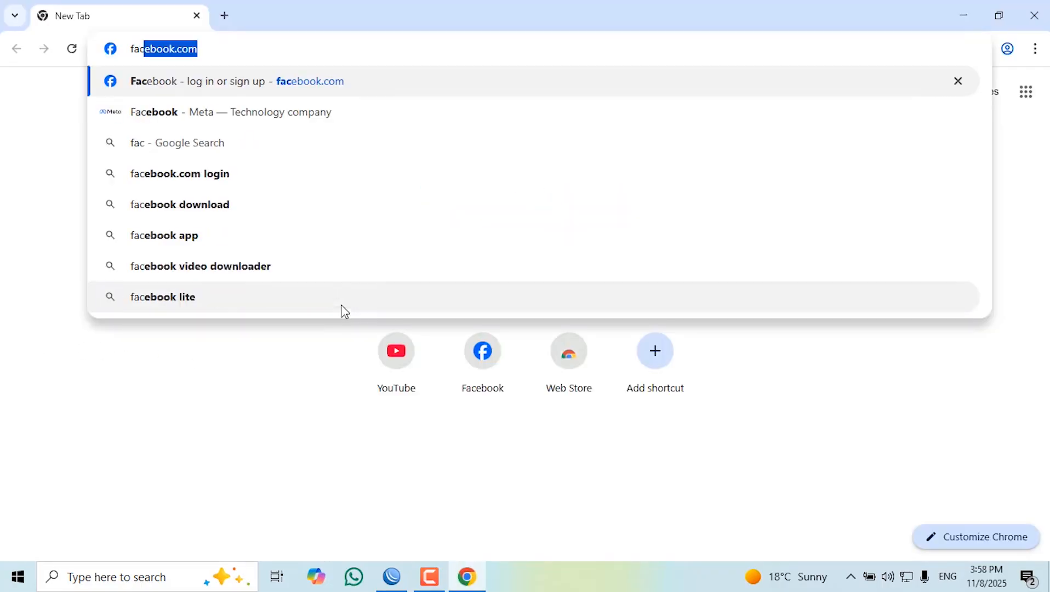
key("Right")
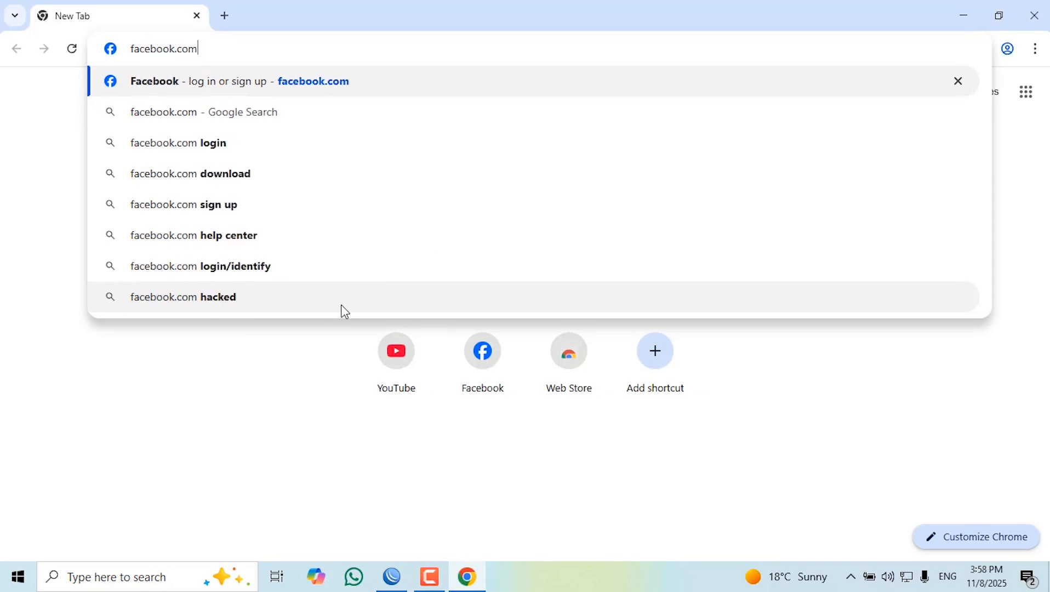
key("Return")
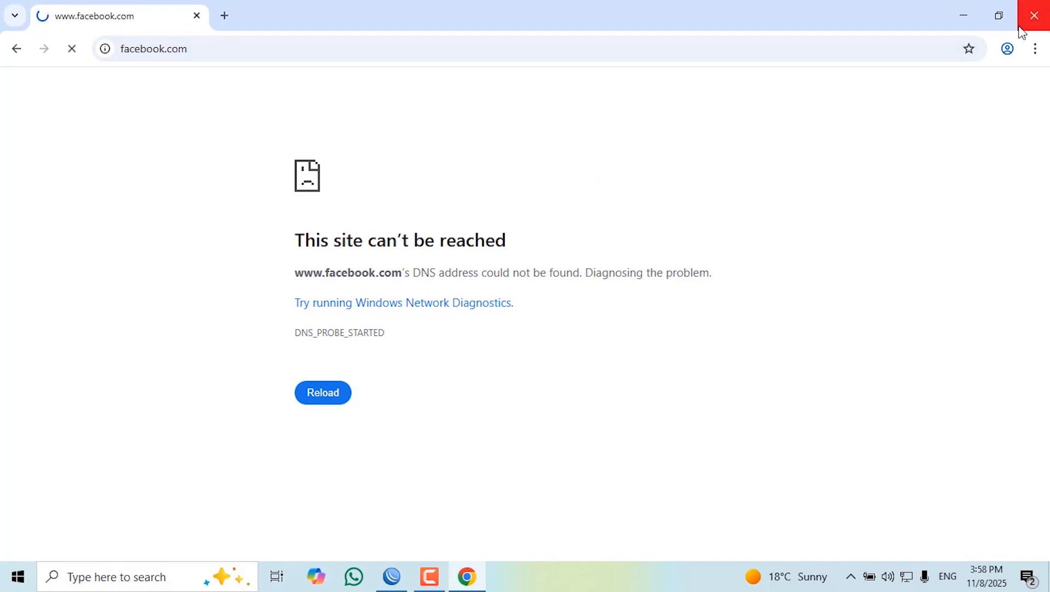
- Switch to WinBox and disable both the F Block and Y Block filter rules
left_click(392, 578)
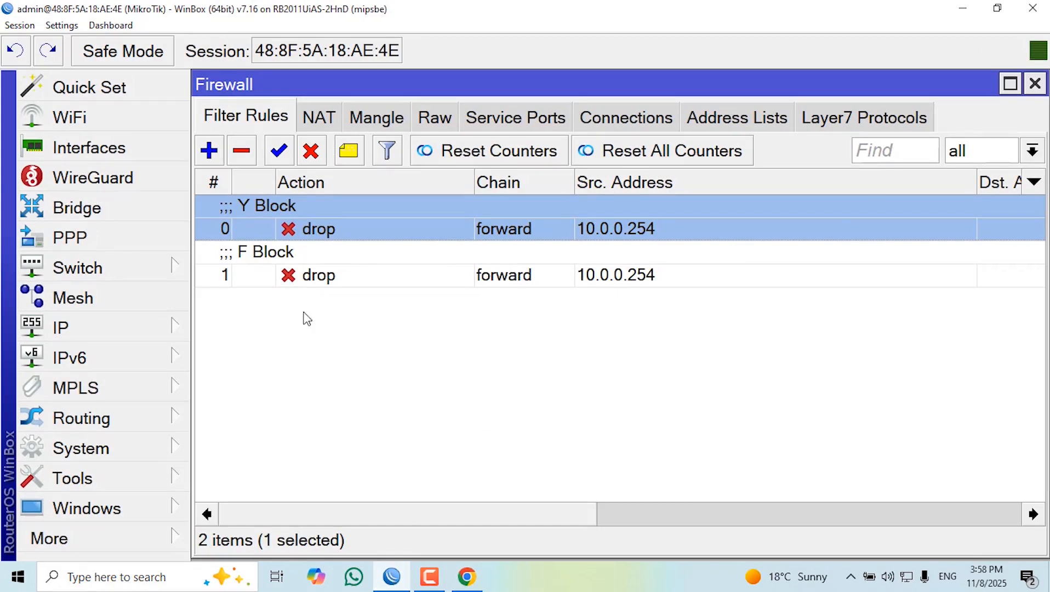
left_click(281, 273)
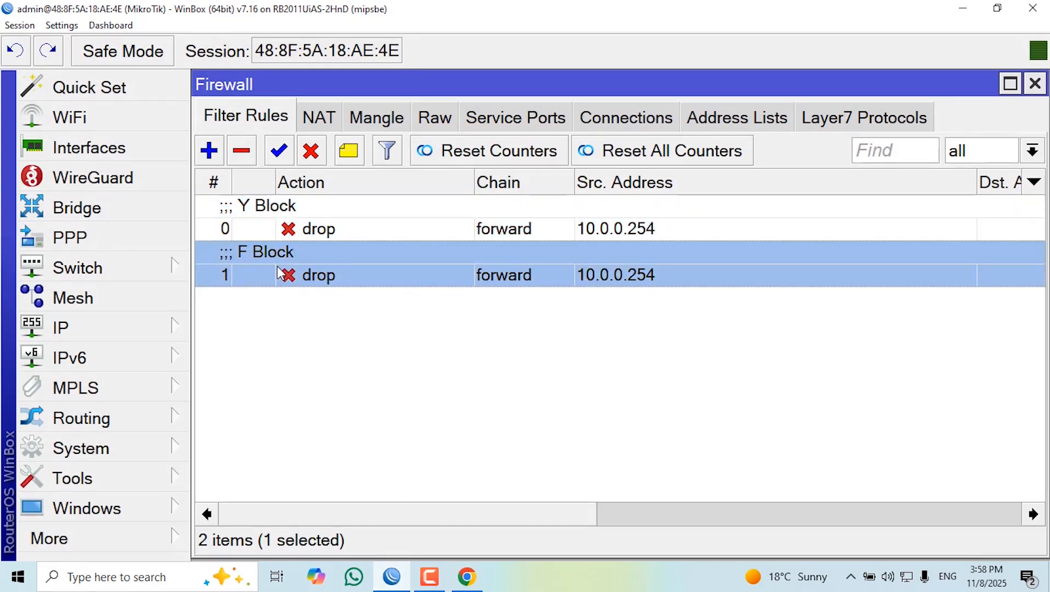
left_click(311, 158)
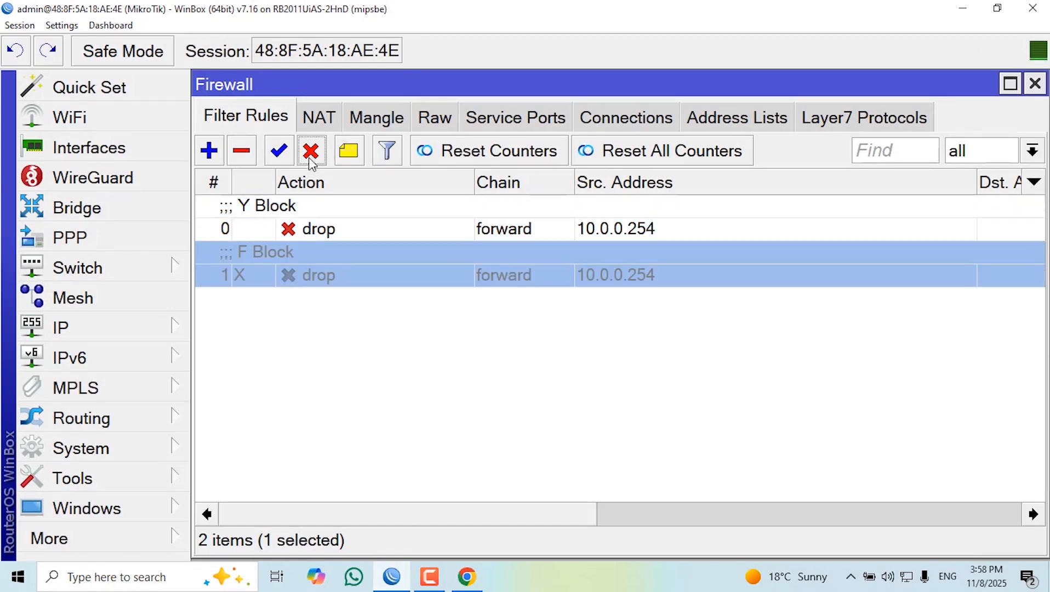
left_click(299, 211)
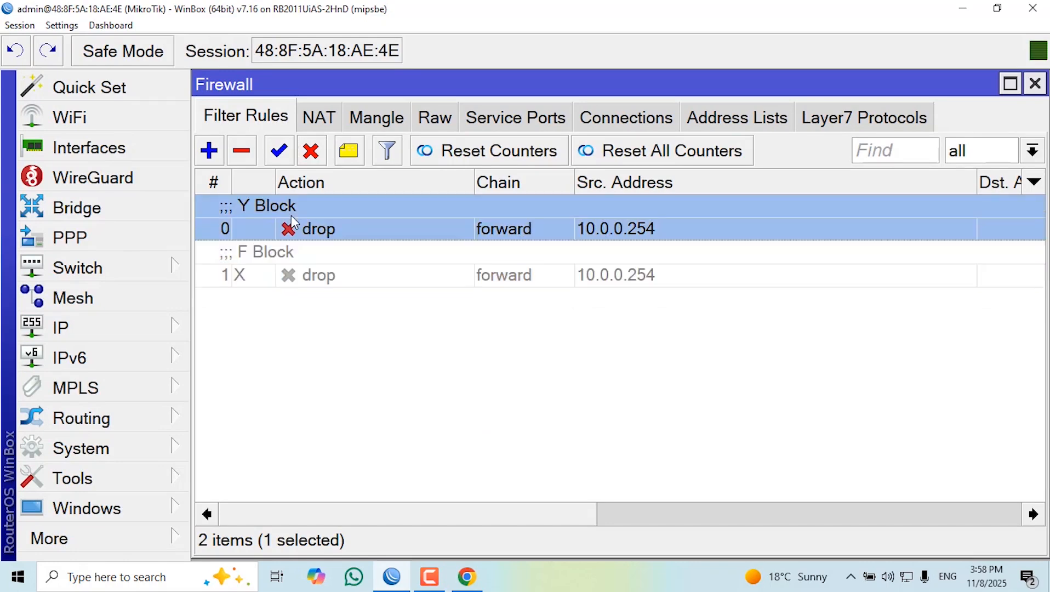
left_click(313, 159)
- Switch to Google Chrome, reload facebook.com to test access with the rules disabled, and open a new tab
left_click(467, 577)
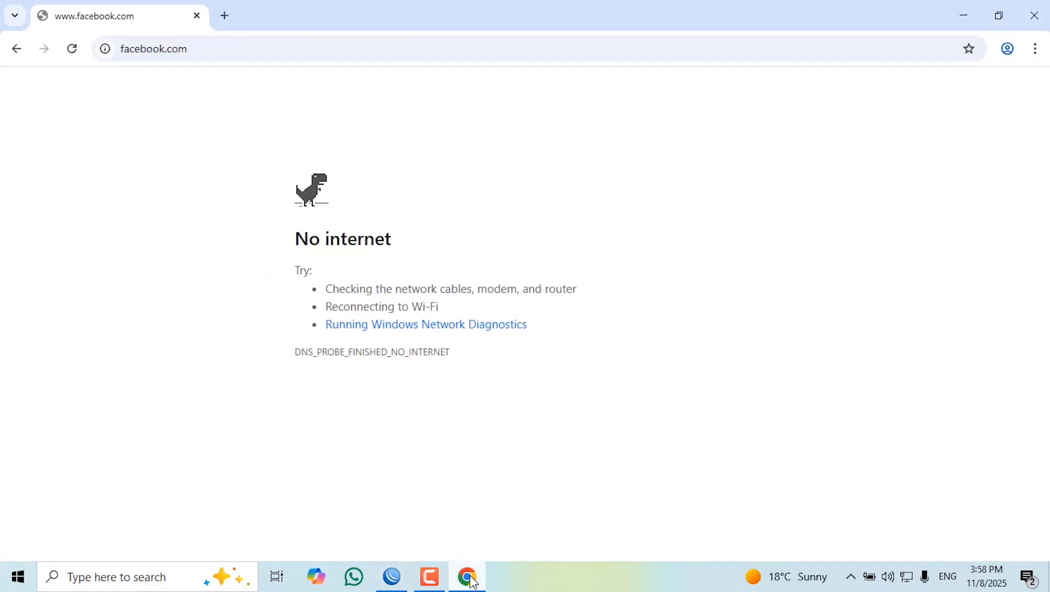
left_click(74, 53)
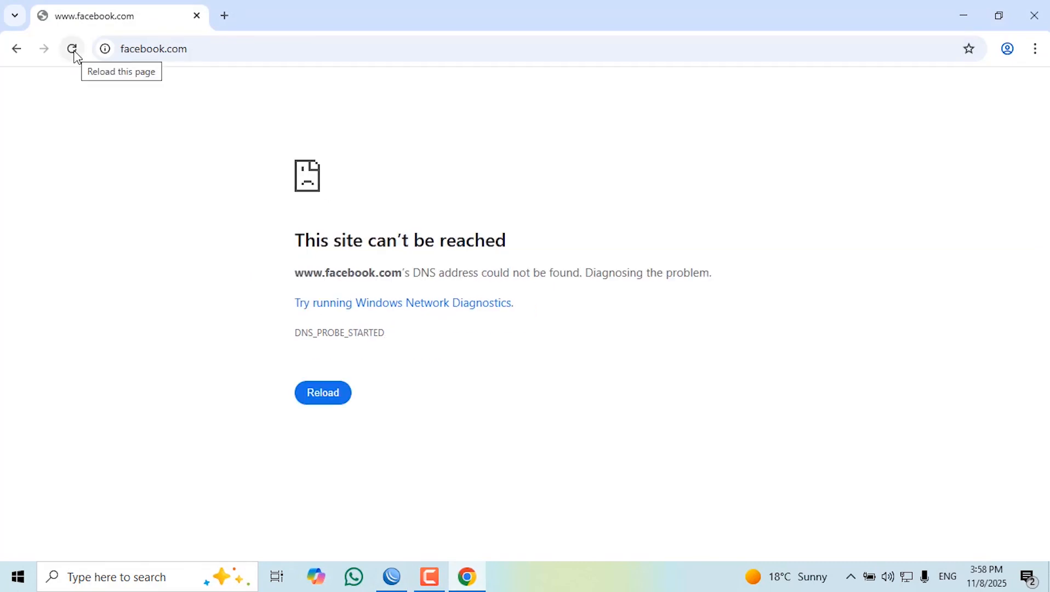
left_click(74, 53)
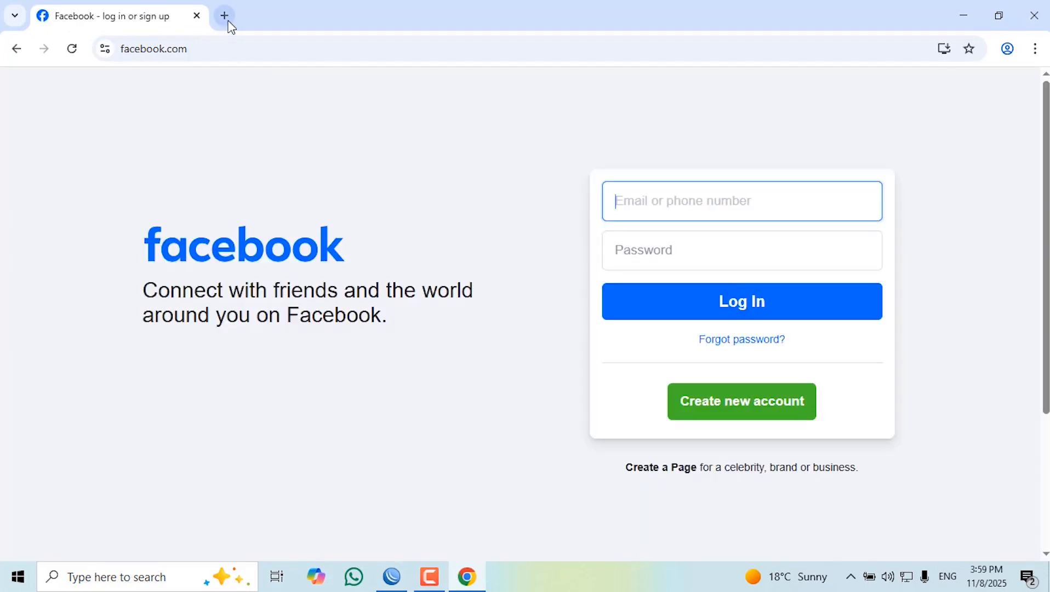
left_click(225, 17)
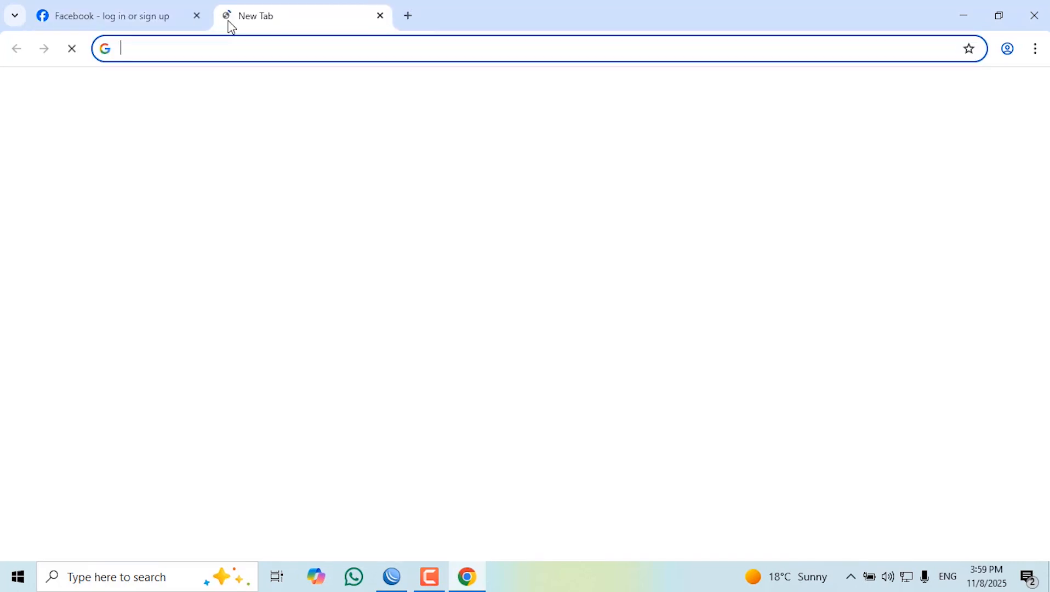
- Load youtube.com in the new tab to test access with the rules disabled, and minimize the browser window
type("youtube.com")
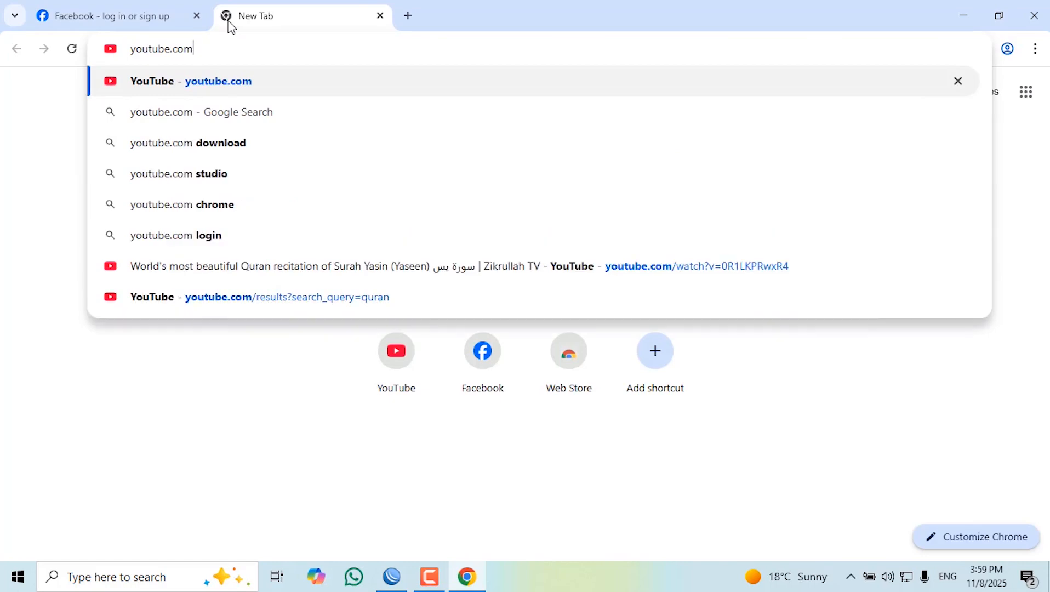
key("Return")
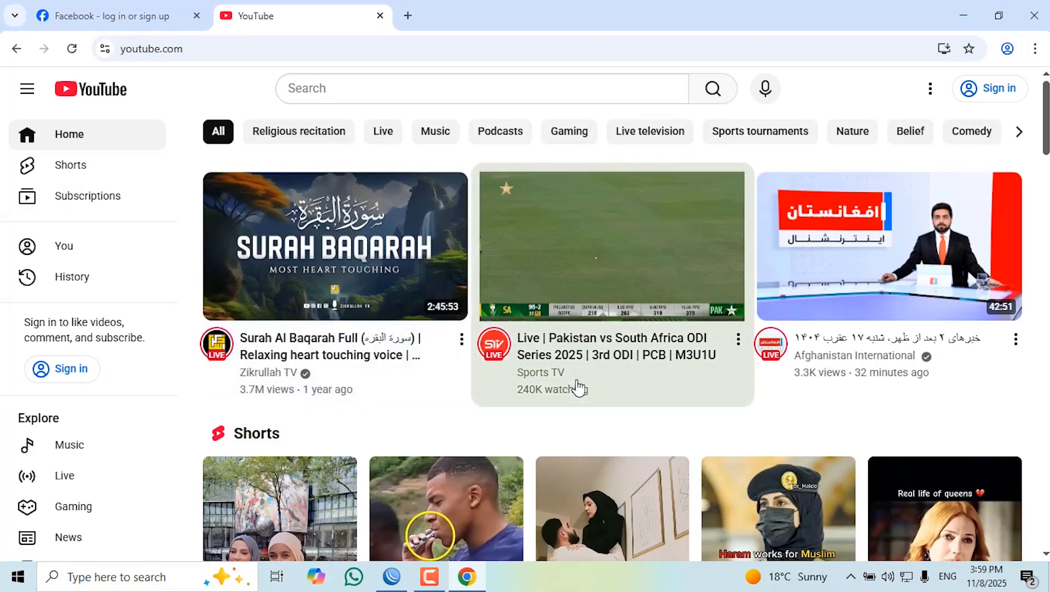
mouse_move(578, 387)
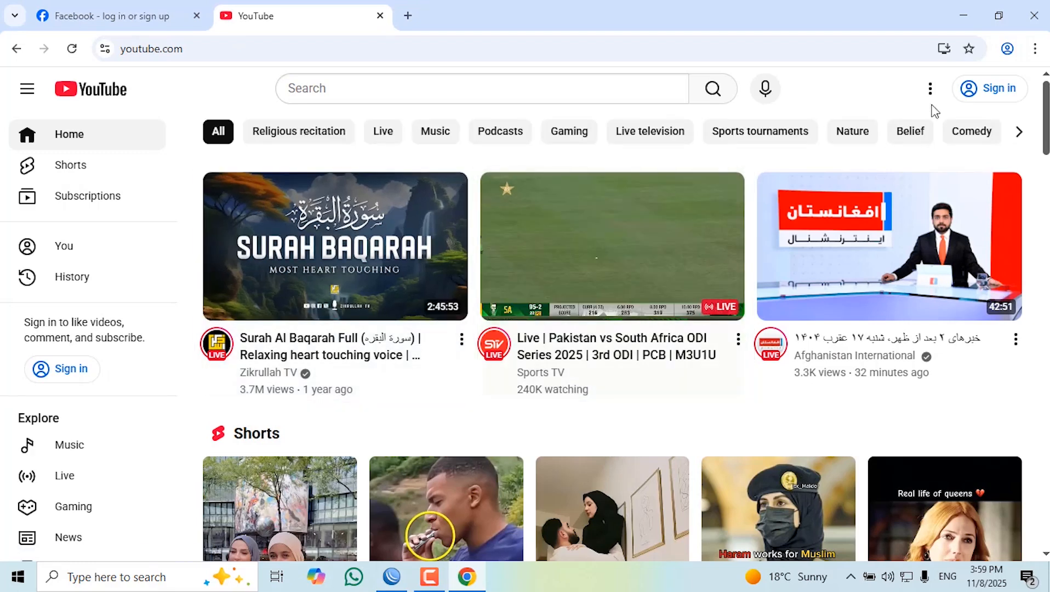
left_click(965, 20)
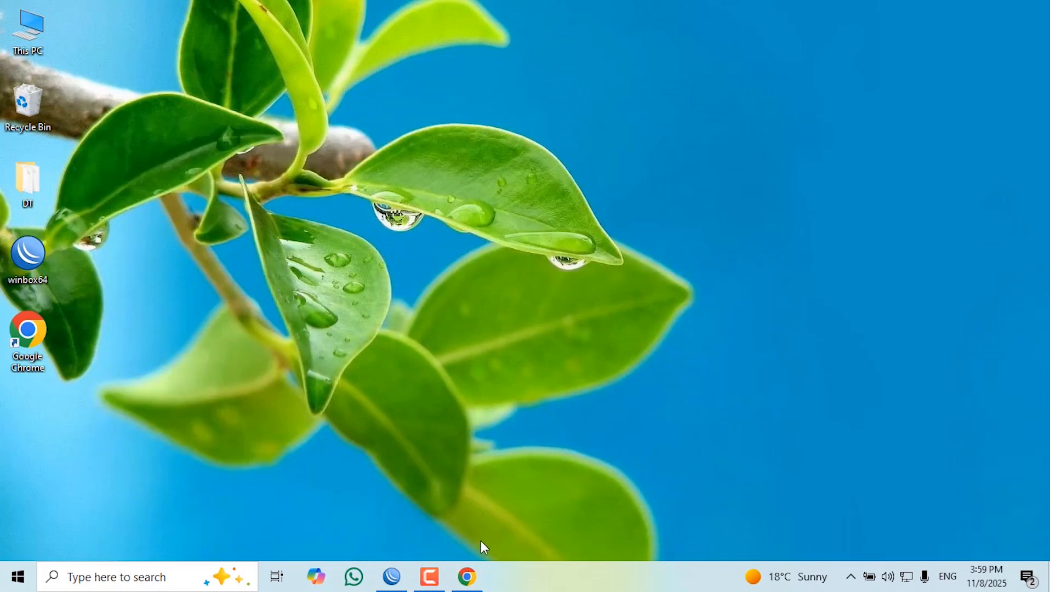
- Switch to WinBox and start a new forward-chain filter rule with source address range 10.0.0.2-10.0.0.100
left_click(391, 576)
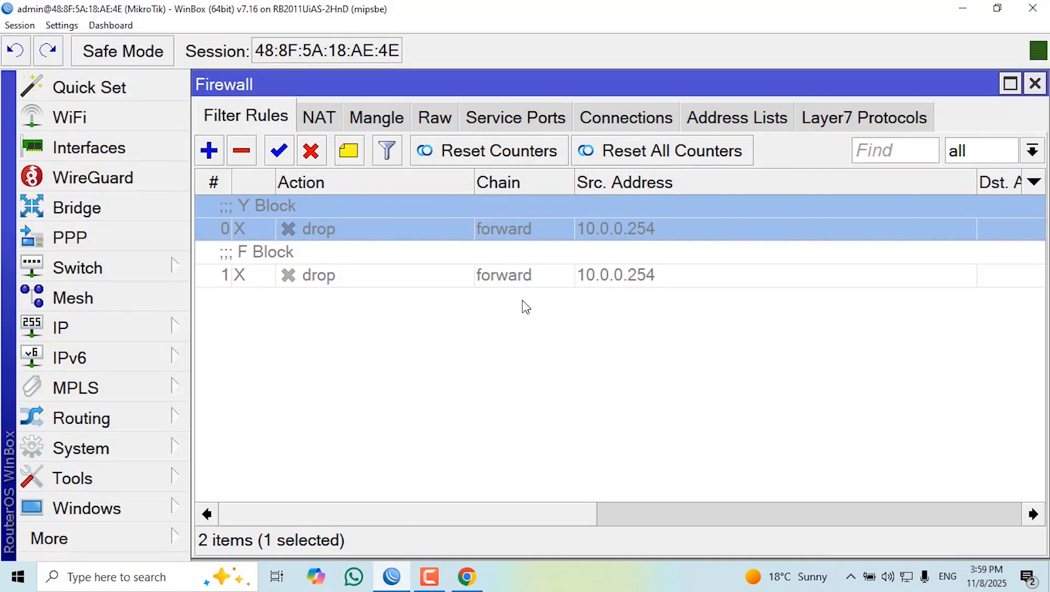
left_click(208, 153)
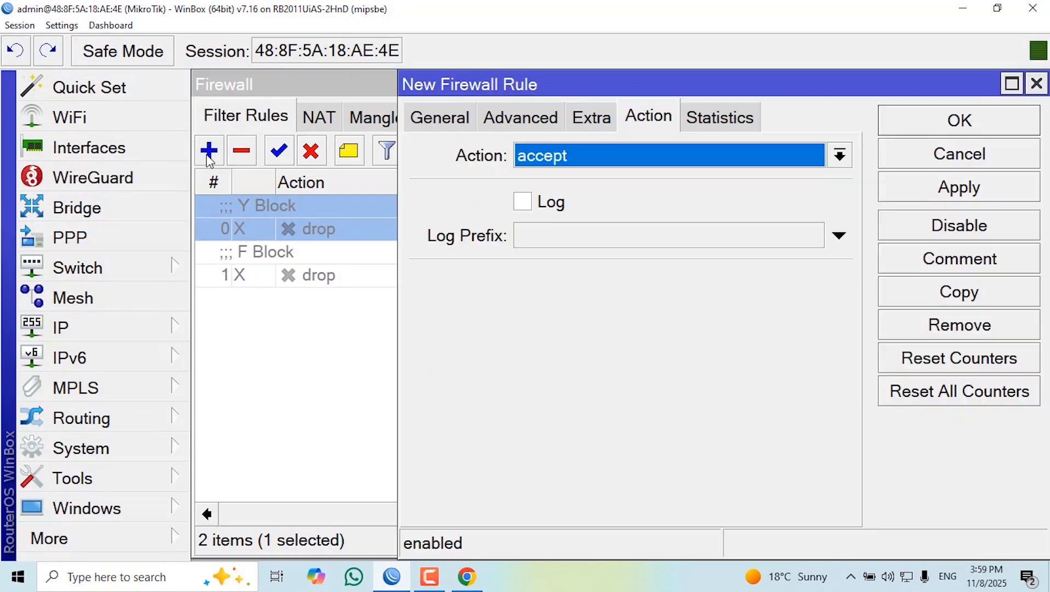
left_click(437, 122)
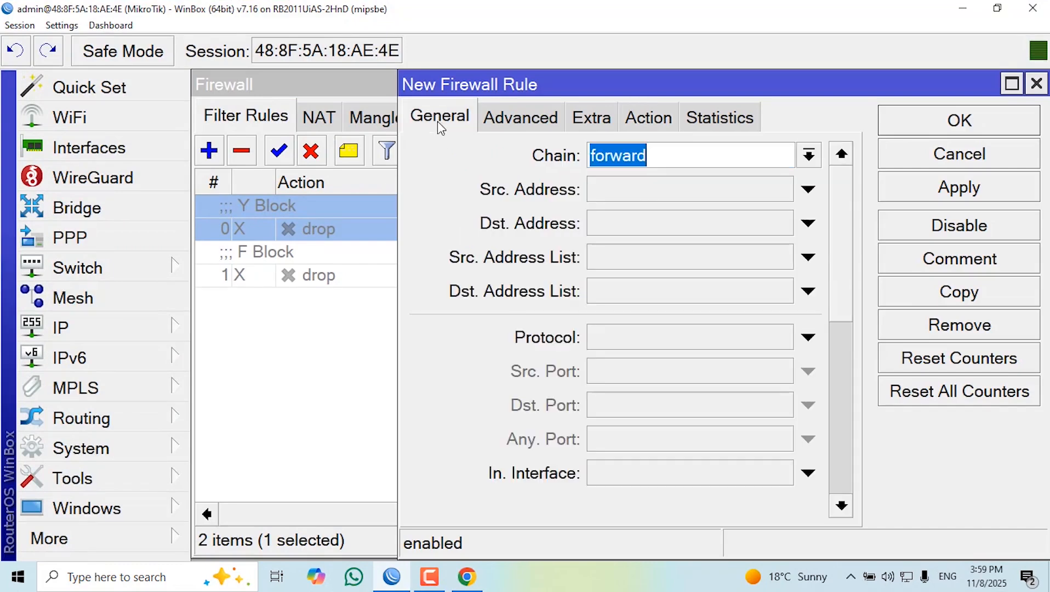
left_click(641, 186)
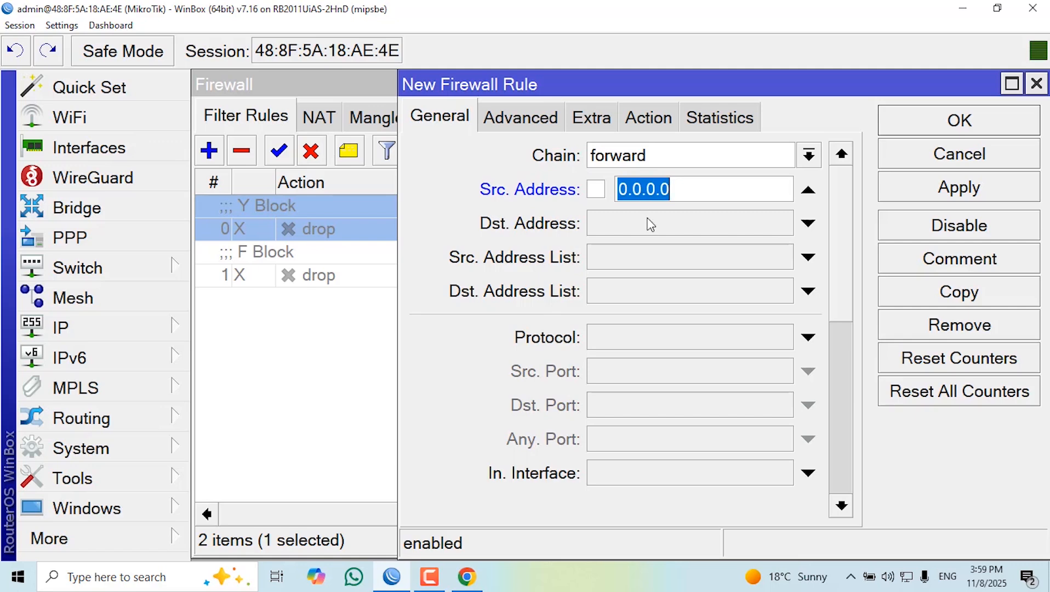
type("10.0.0.")
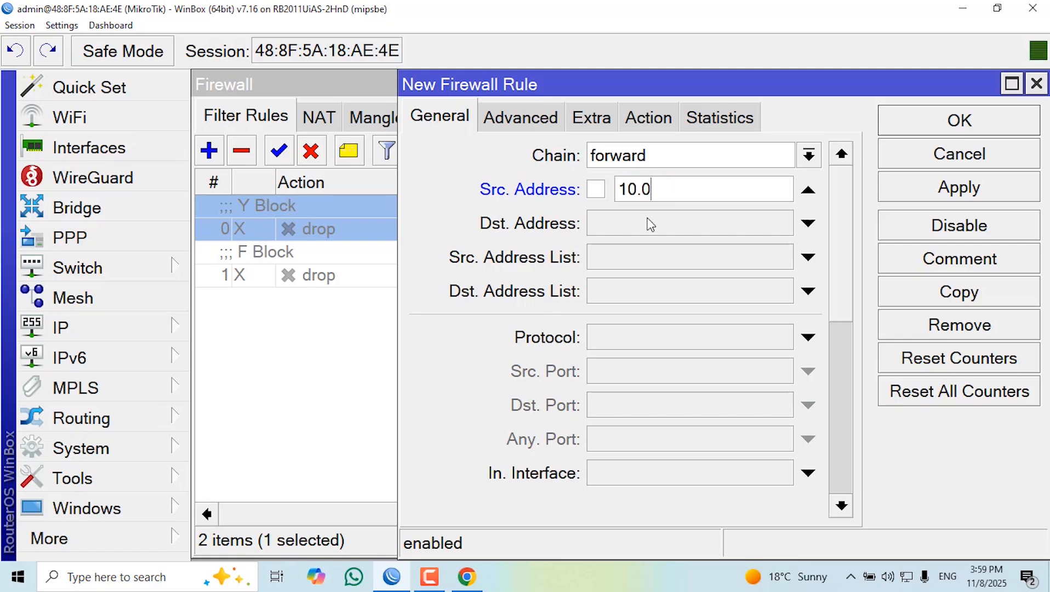
type("2-10.0.0.100")
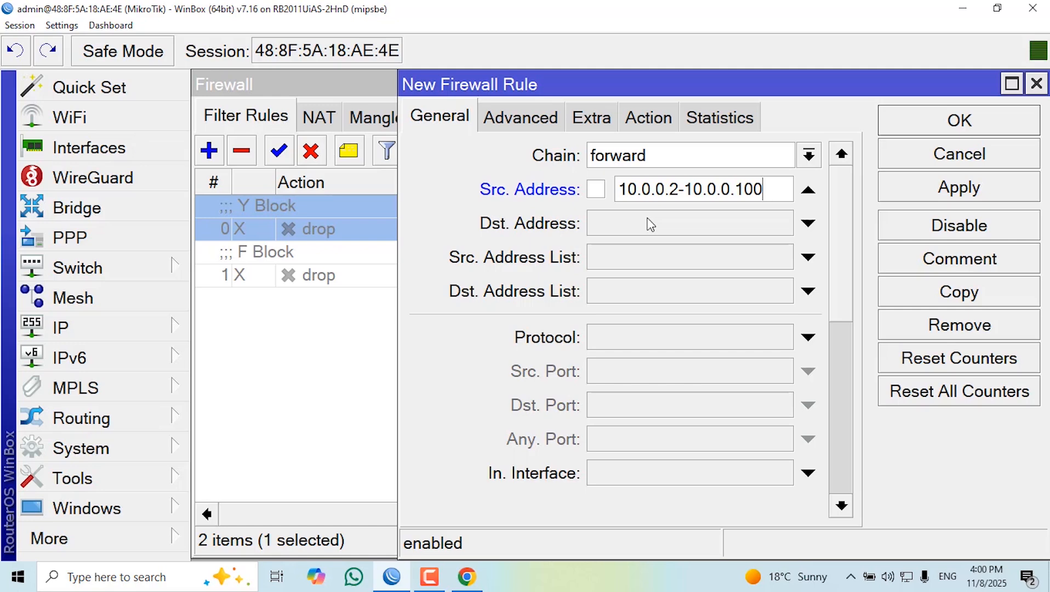
- Set the new rule's Layer7 protocol to Facebook Block
left_click(518, 119)
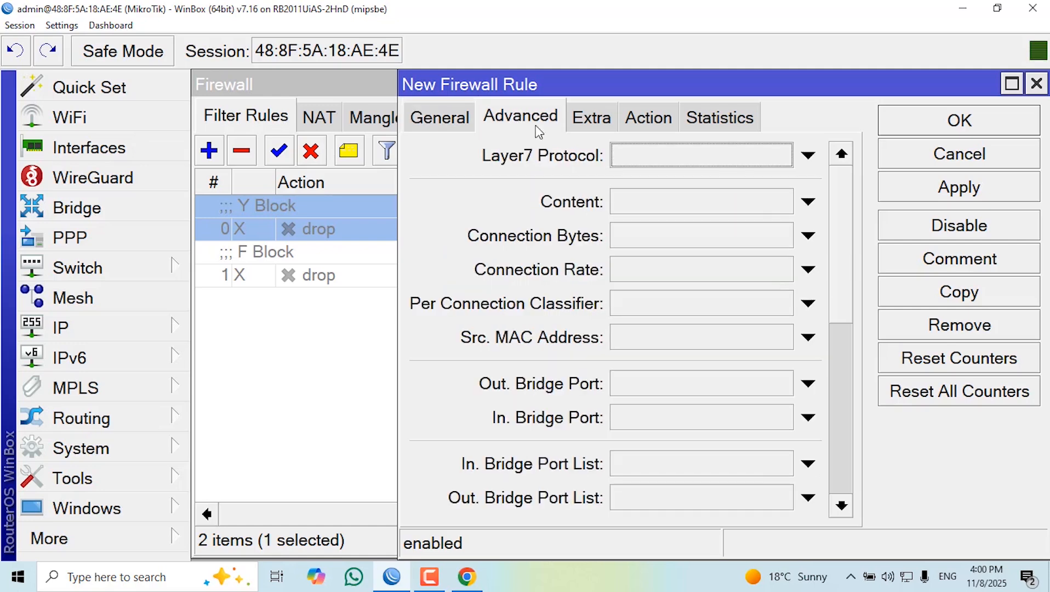
left_click(808, 157)
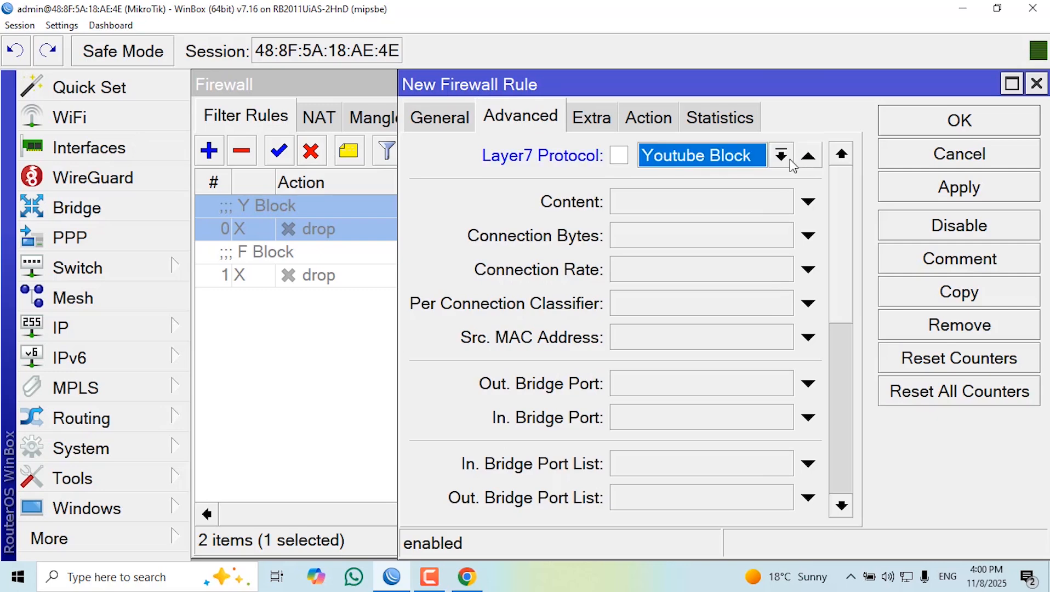
left_click(786, 162)
left_click(745, 185)
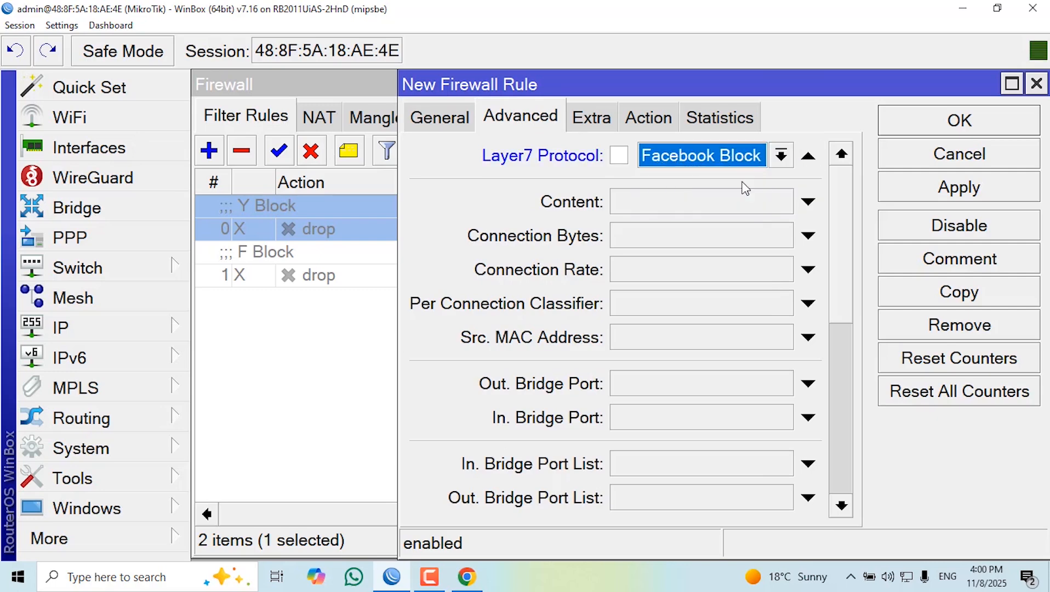
- Set the action of the 10.0.0.2-10.0.0.100 rule to drop and save the rule
left_click(649, 117)
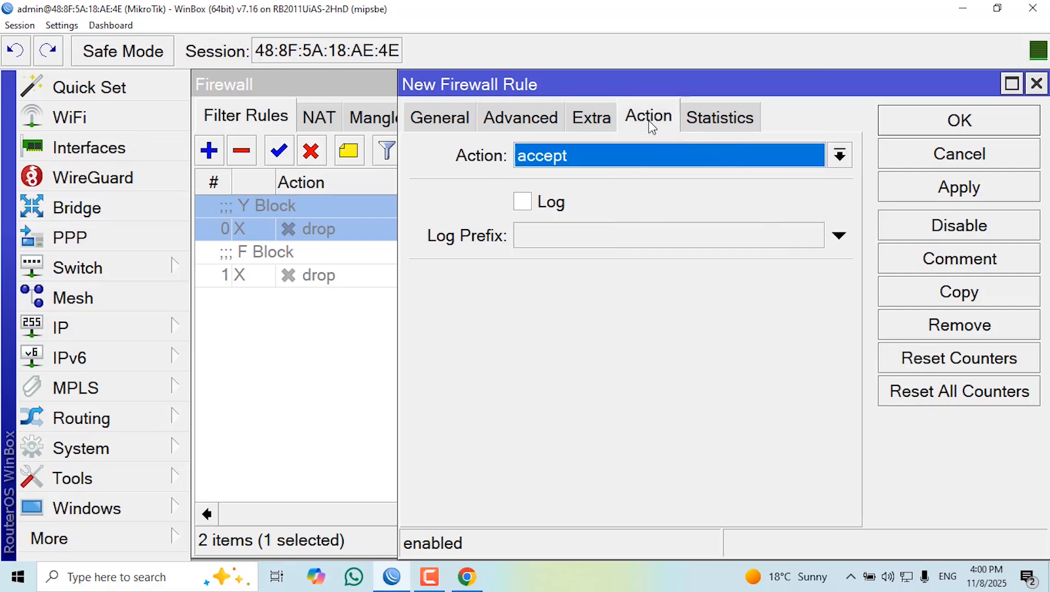
left_click(840, 155)
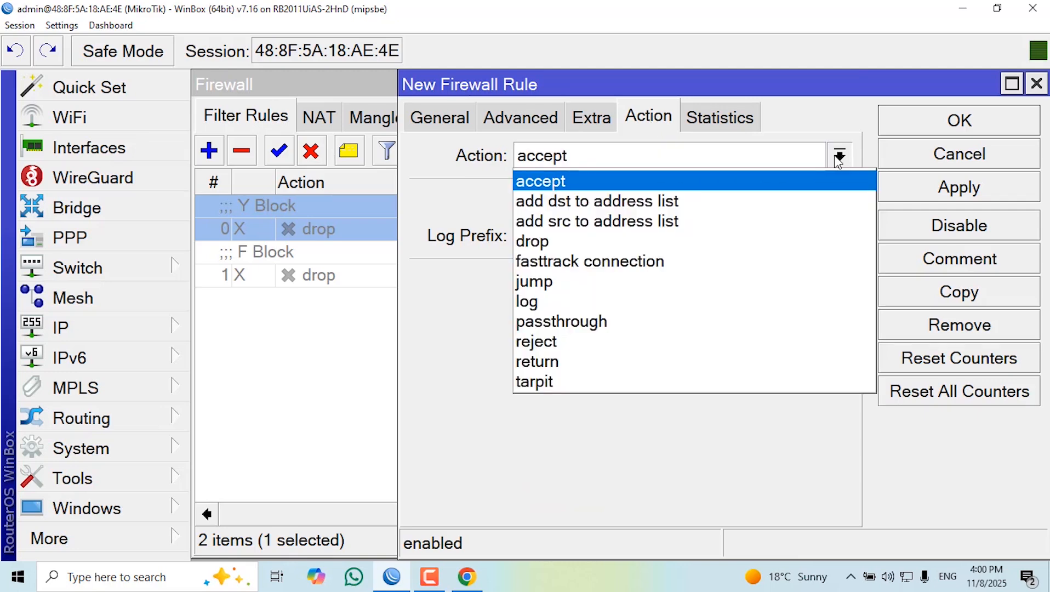
left_click(719, 239)
left_click(932, 189)
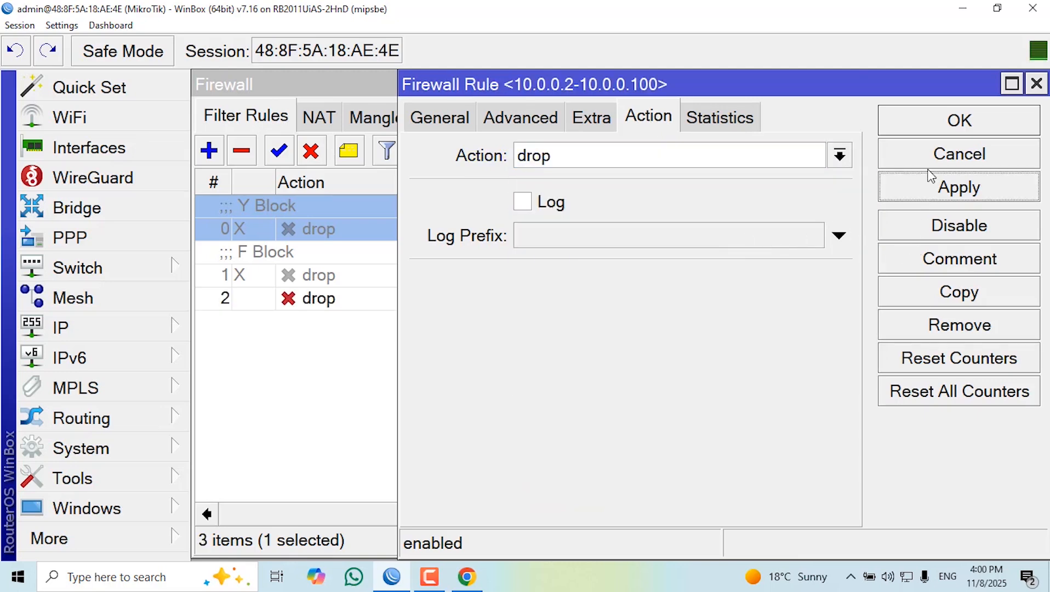
left_click(946, 120)
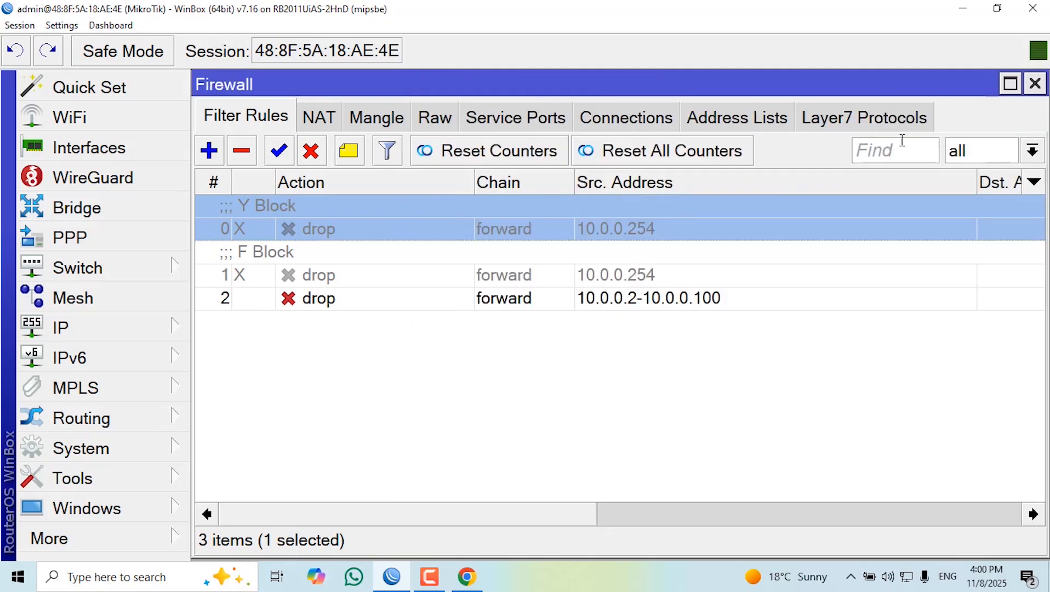
- Start another forward-chain filter rule with the whole network 10.0.0.0/8 as its source address
left_click(427, 305)
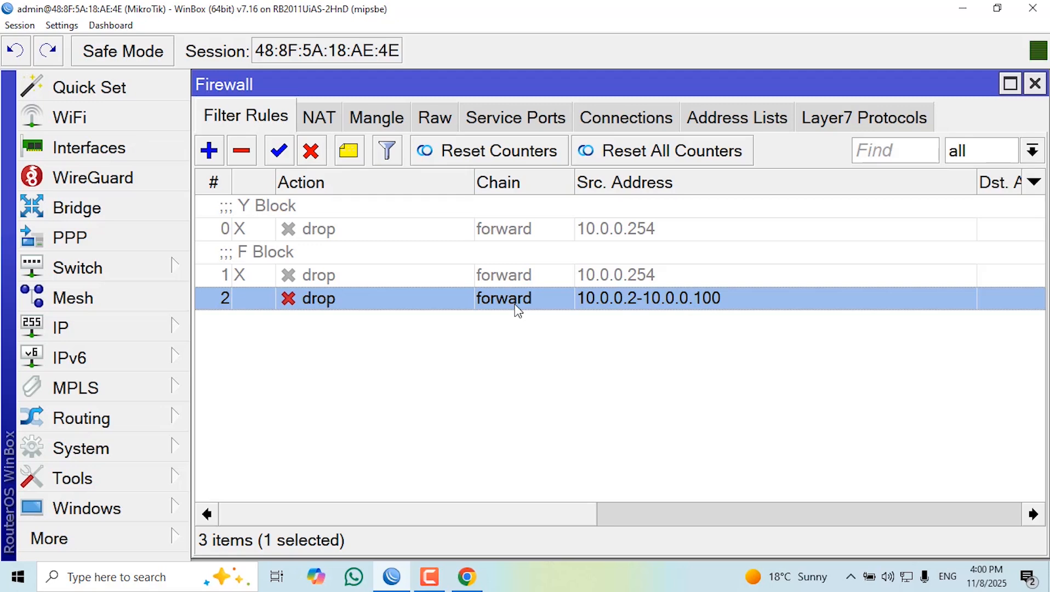
left_click(209, 151)
left_click(447, 122)
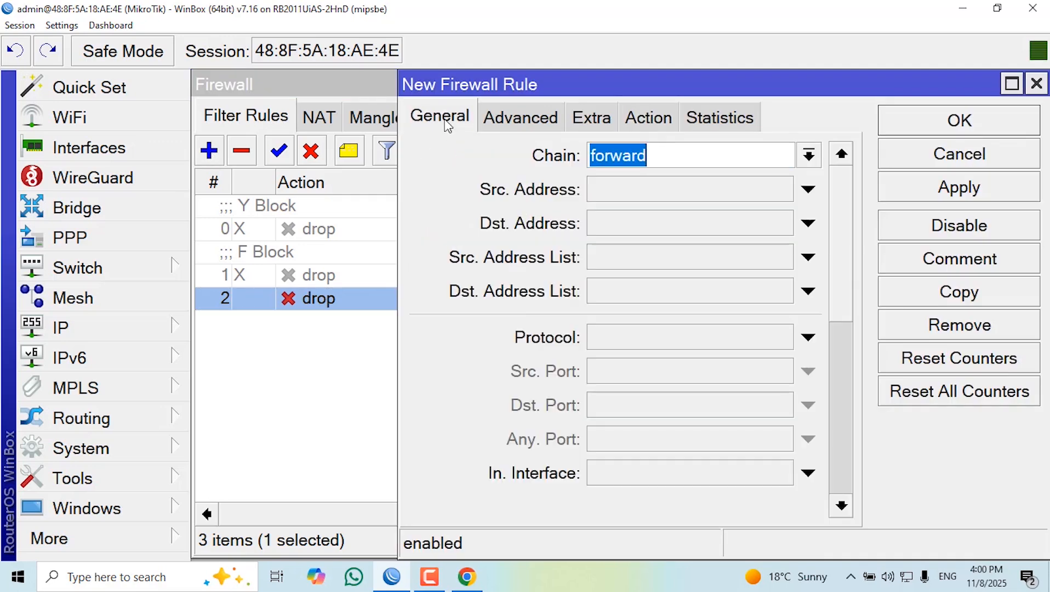
left_click(624, 193)
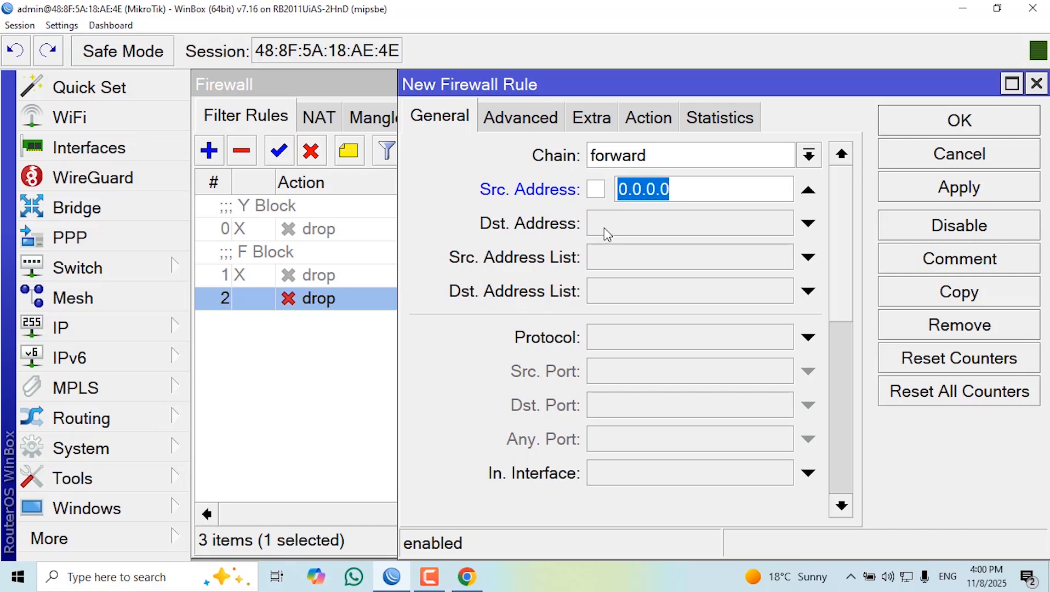
type("10.0.0.0/8")
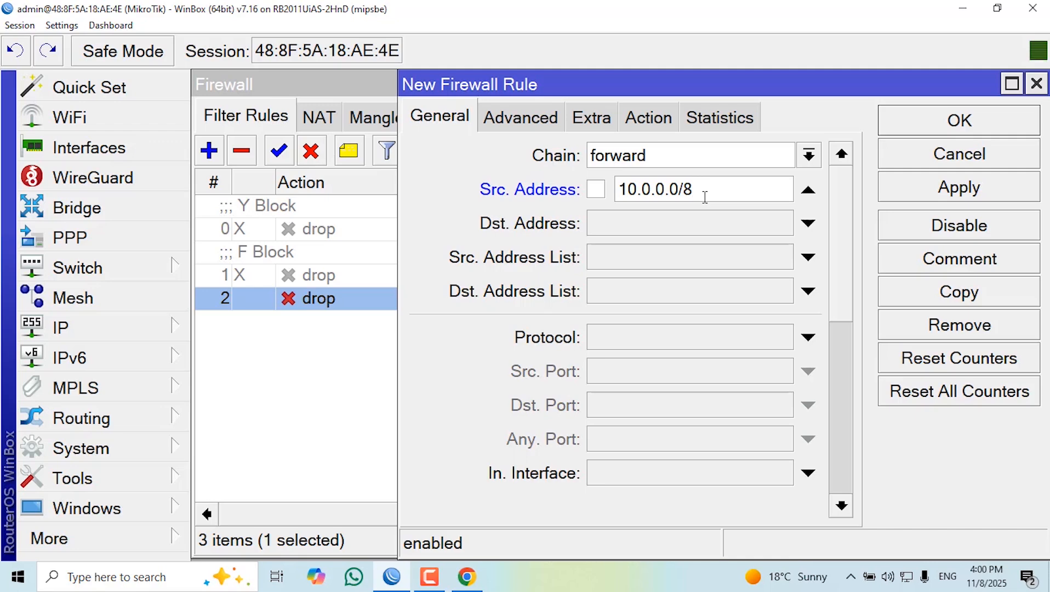
left_click(598, 192)
- Match the 10.0.0.0/8 rule to the Facebook Block Layer7 protocol
left_click(530, 121)
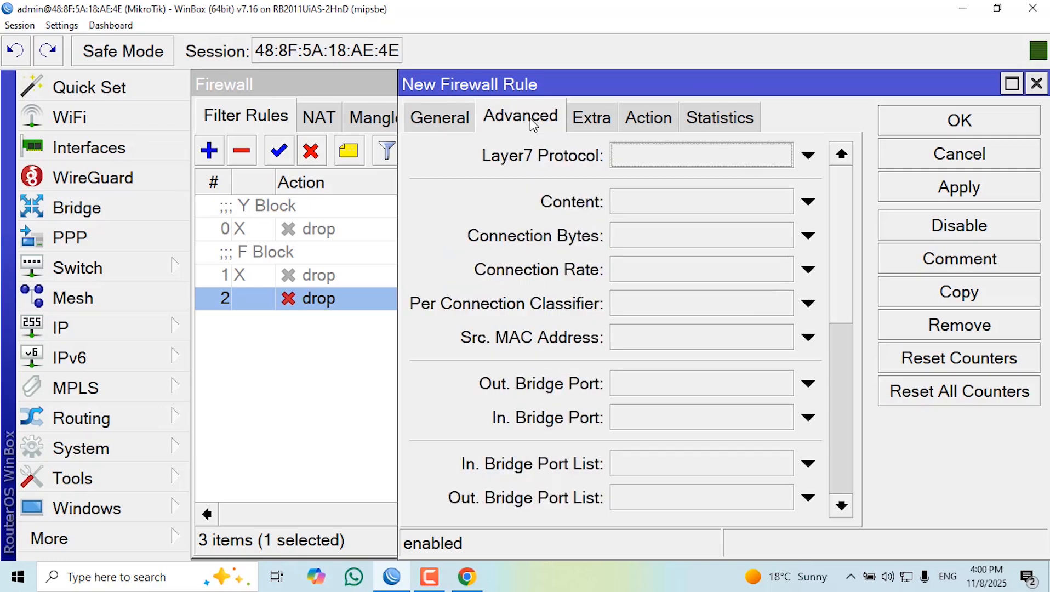
left_click(788, 163)
left_click(732, 181)
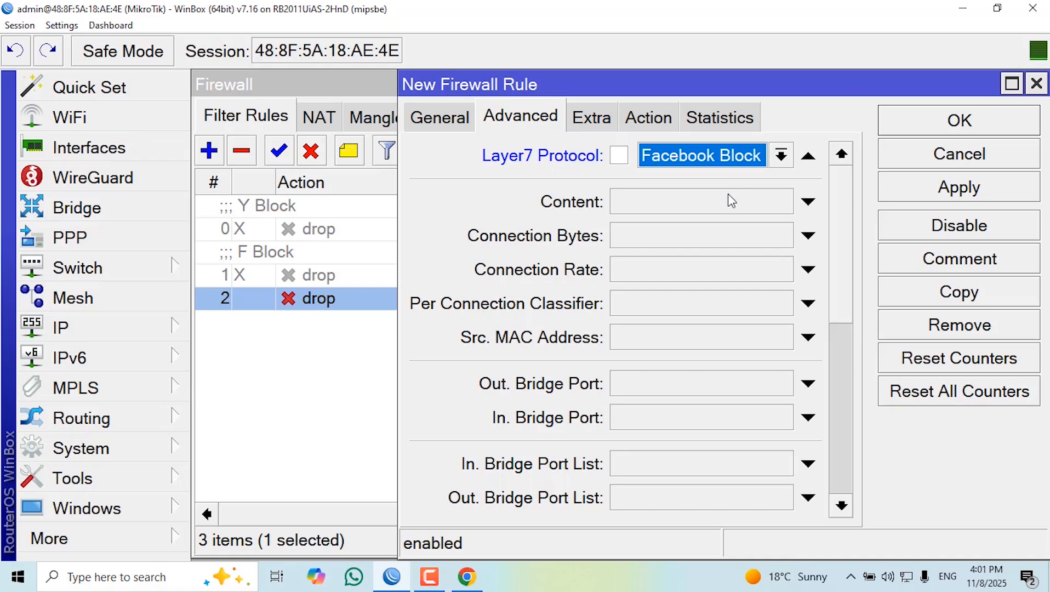
- Set the action of the 10.0.0.0/8 rule to drop and save the rule
left_click(651, 126)
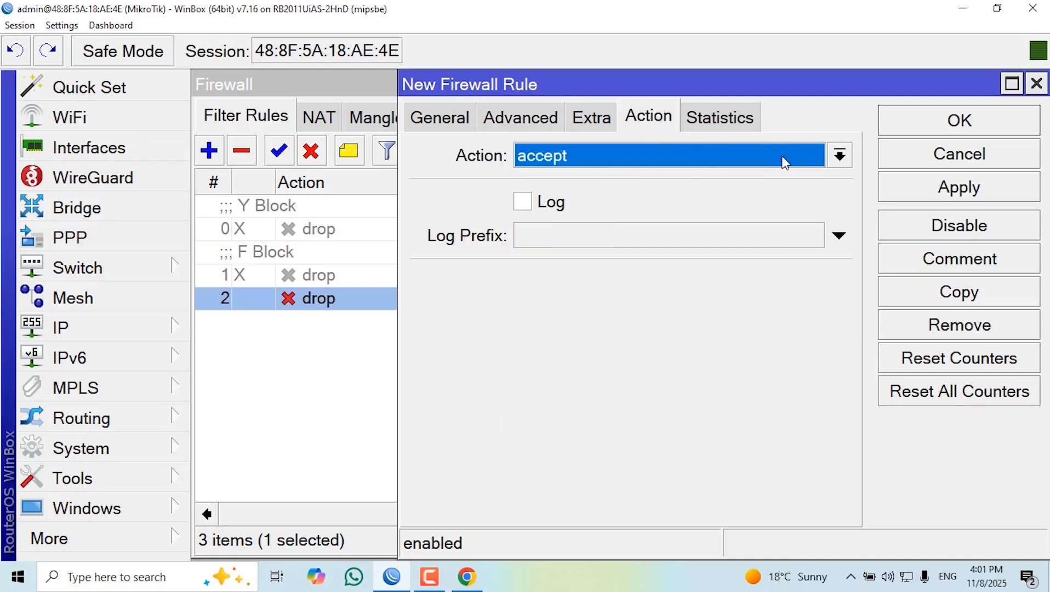
left_click(835, 160)
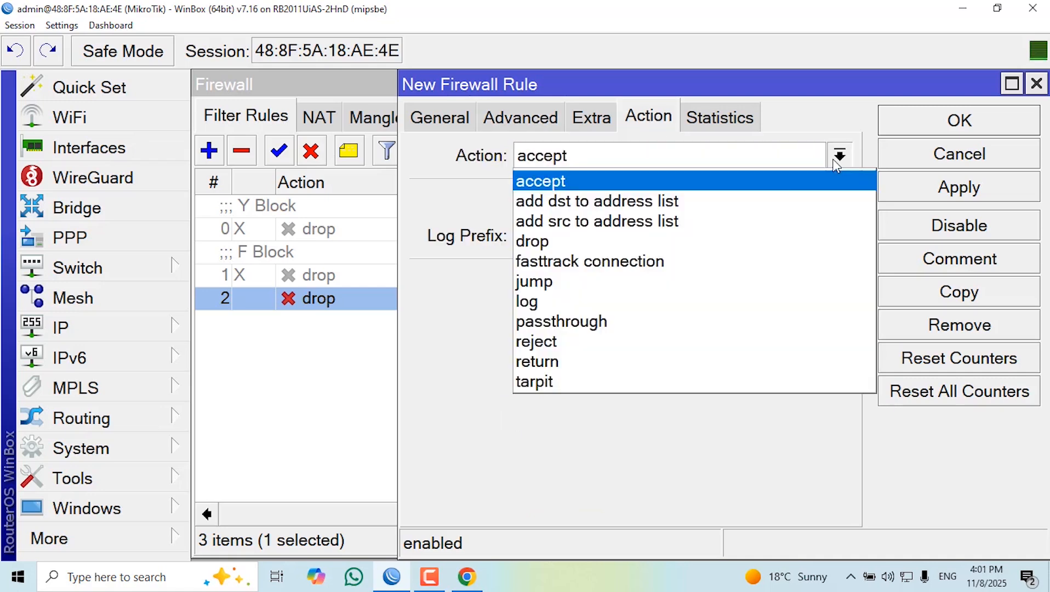
left_click(658, 245)
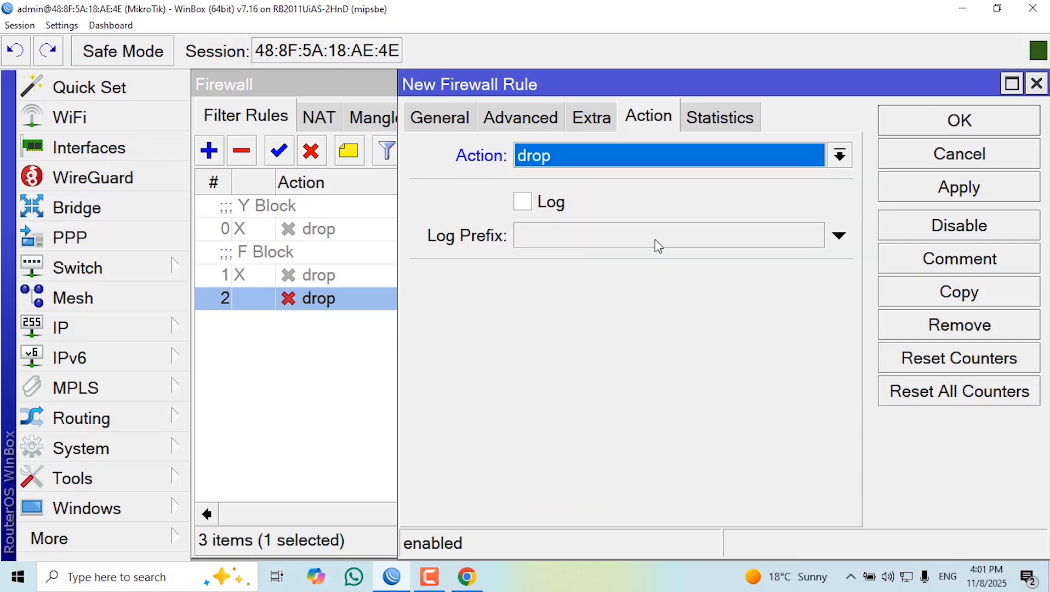
left_click(911, 187)
left_click(926, 120)
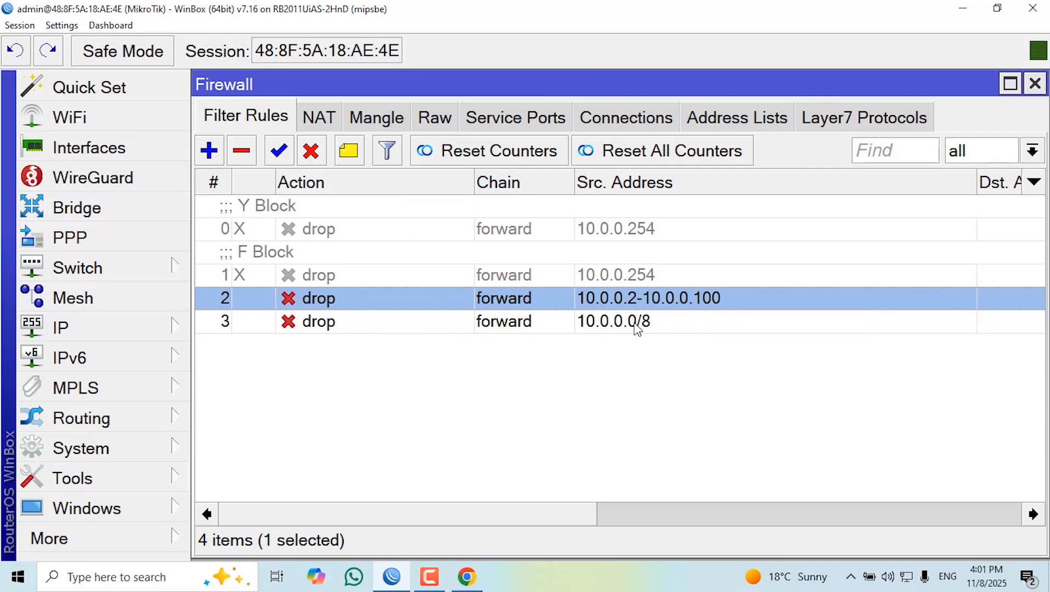
- Disable the 10.0.0.2-10.0.0.100 and 10.0.0.0/8 drop rules, and view the firewall address lists before returning to the filter rules
mouse_move(637, 328)
left_click(311, 157)
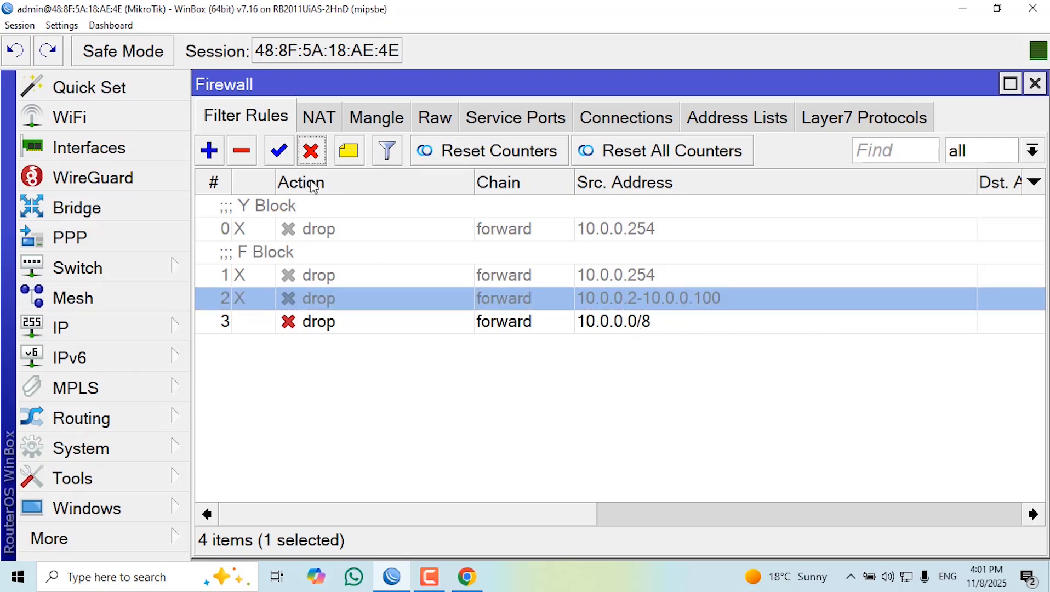
key("Down")
left_click(311, 154)
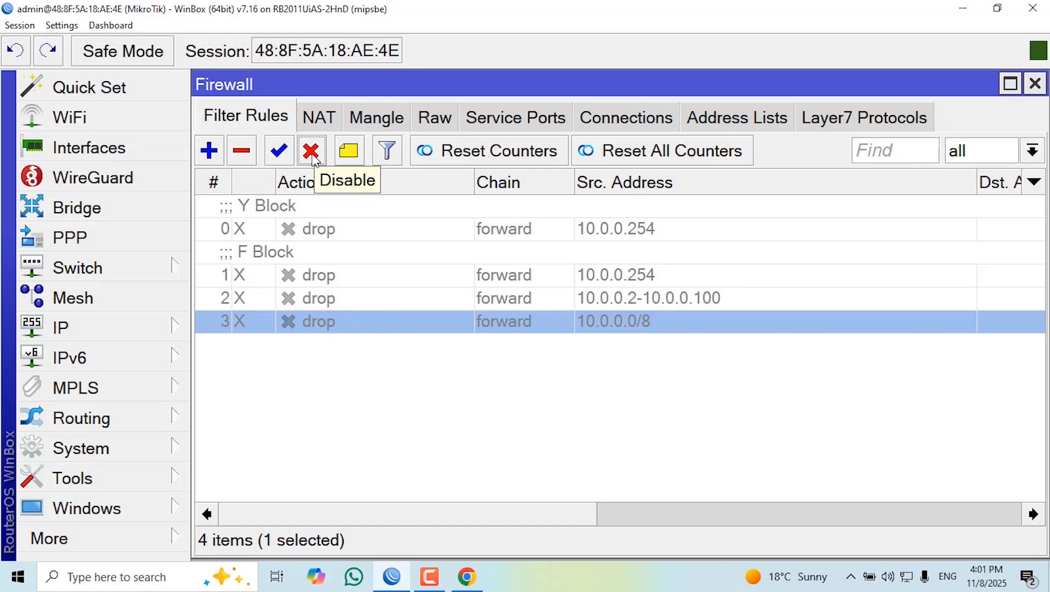
left_click(739, 123)
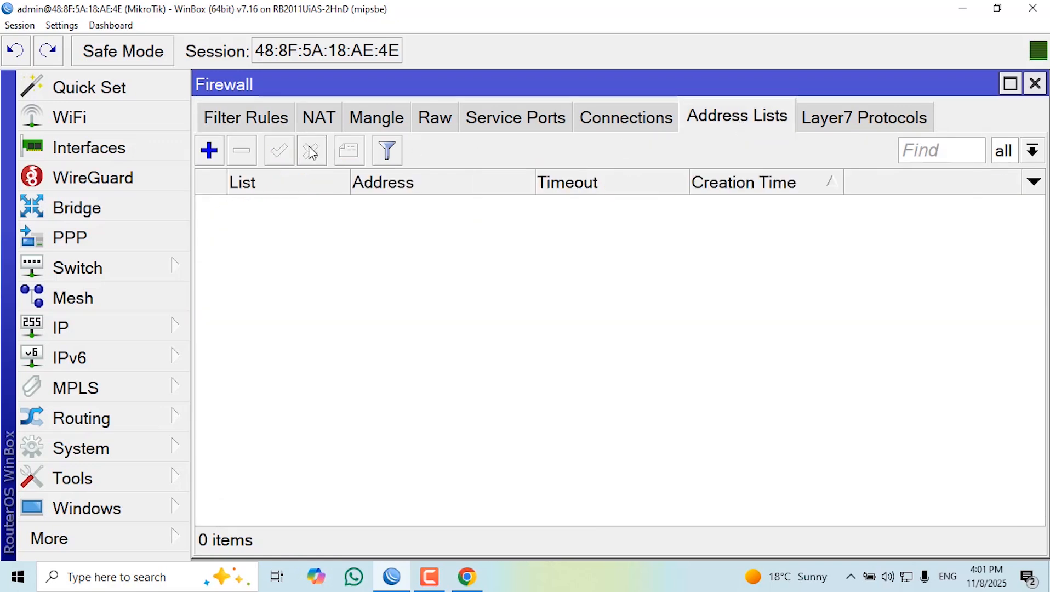
left_click(273, 121)
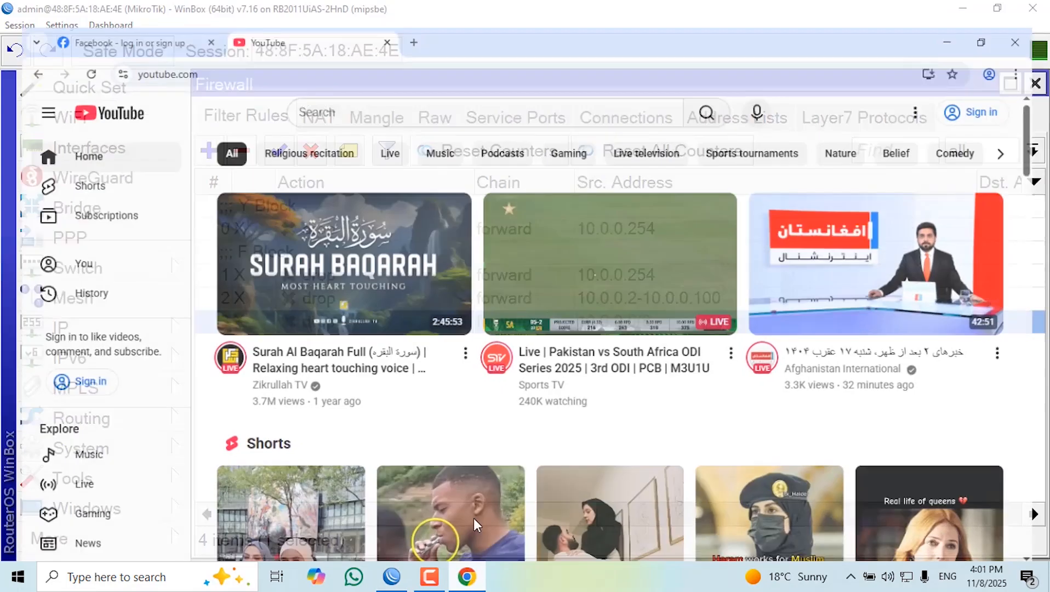
- Switch to Google Chrome and reload the YouTube and Facebook pages to test access with all the drop rules disabled
left_click(466, 577)
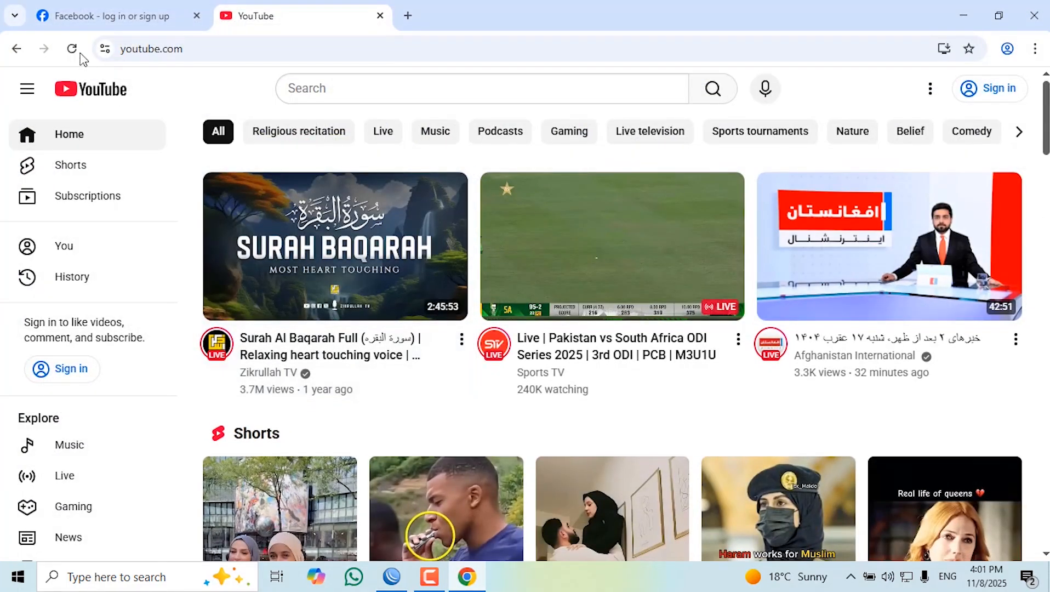
left_click(96, 15)
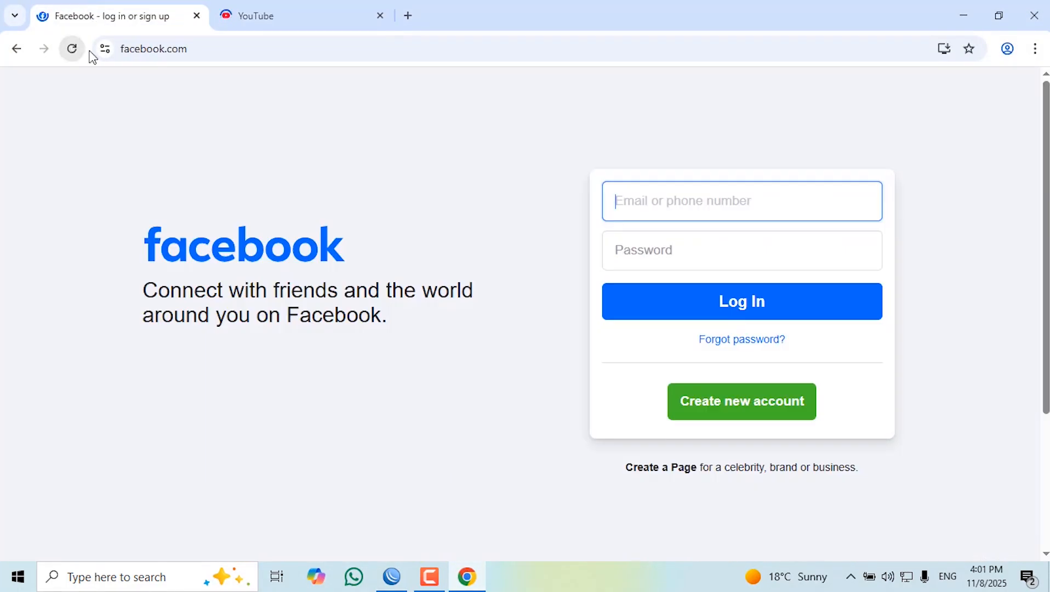
left_click(274, 8)
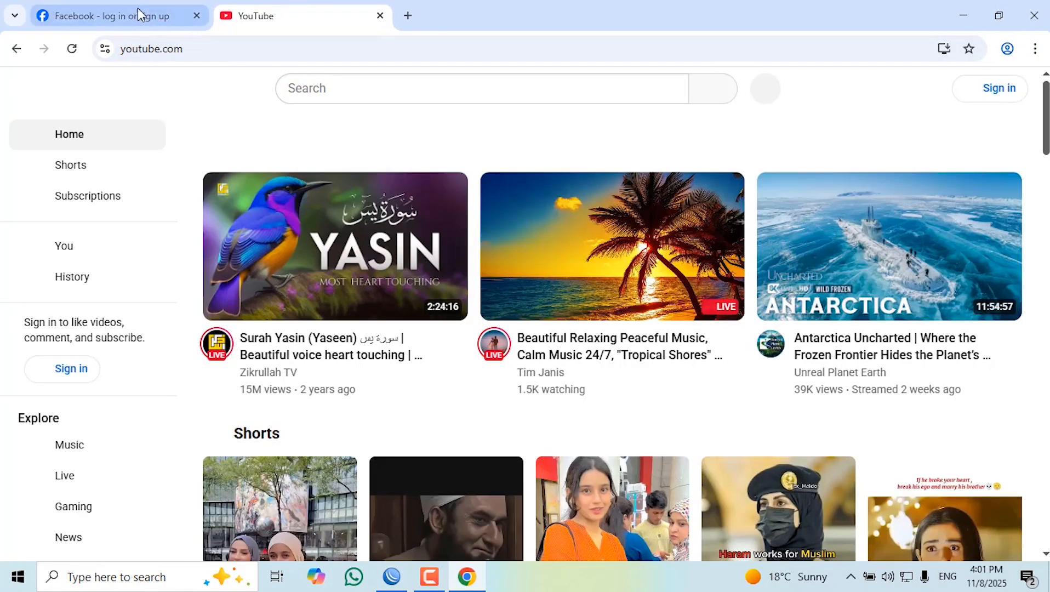
left_click(141, 15)
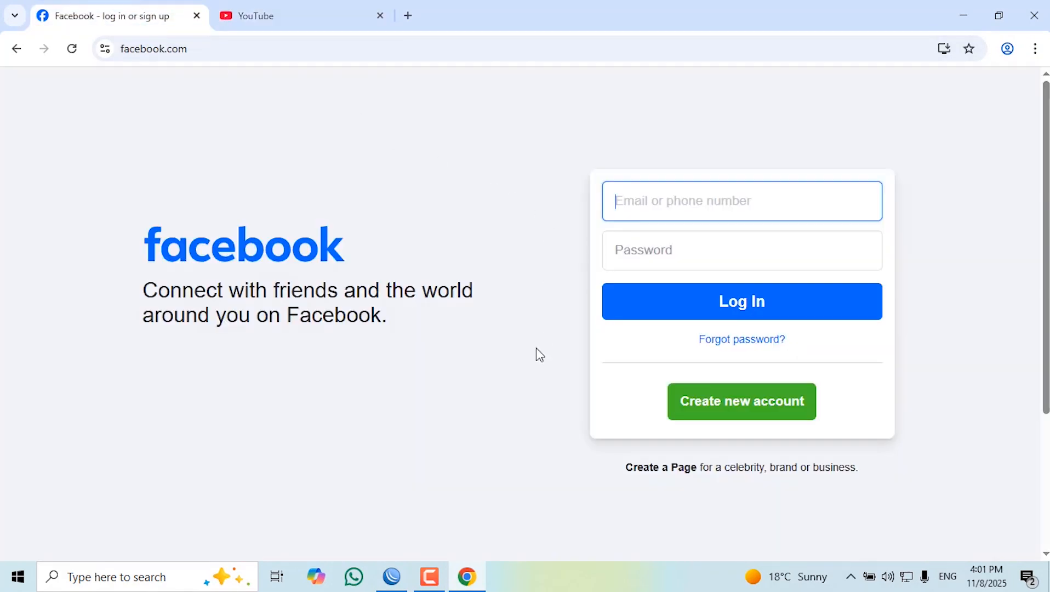
left_click(392, 576)
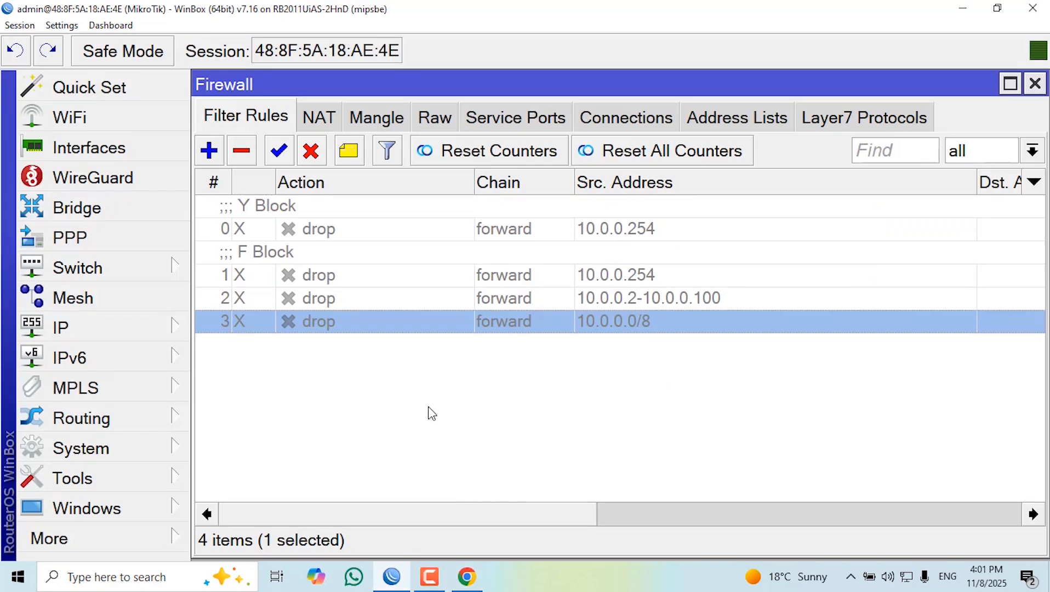
left_click(723, 122)
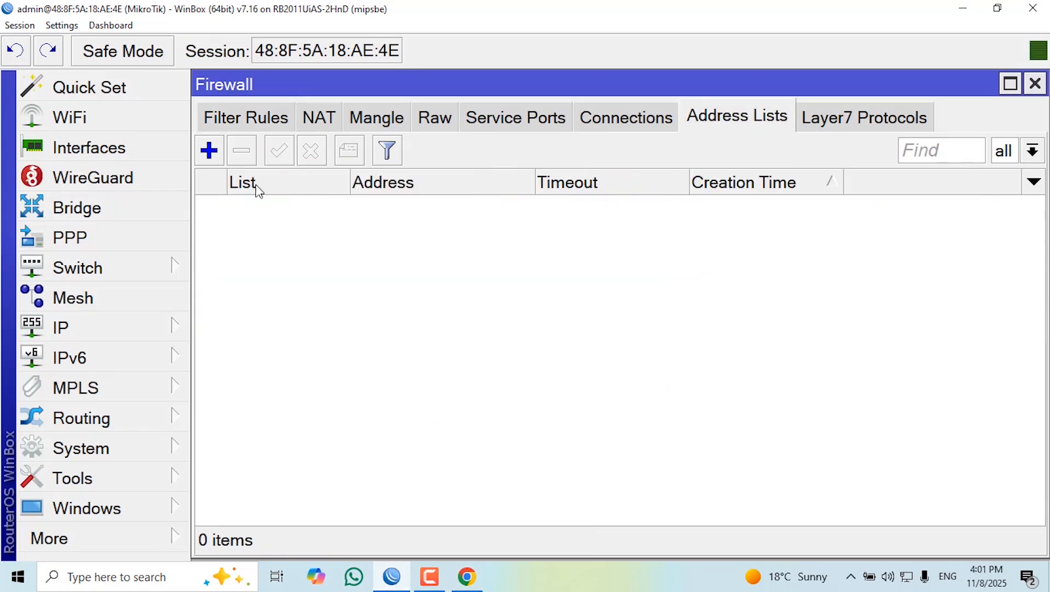
left_click(212, 156)
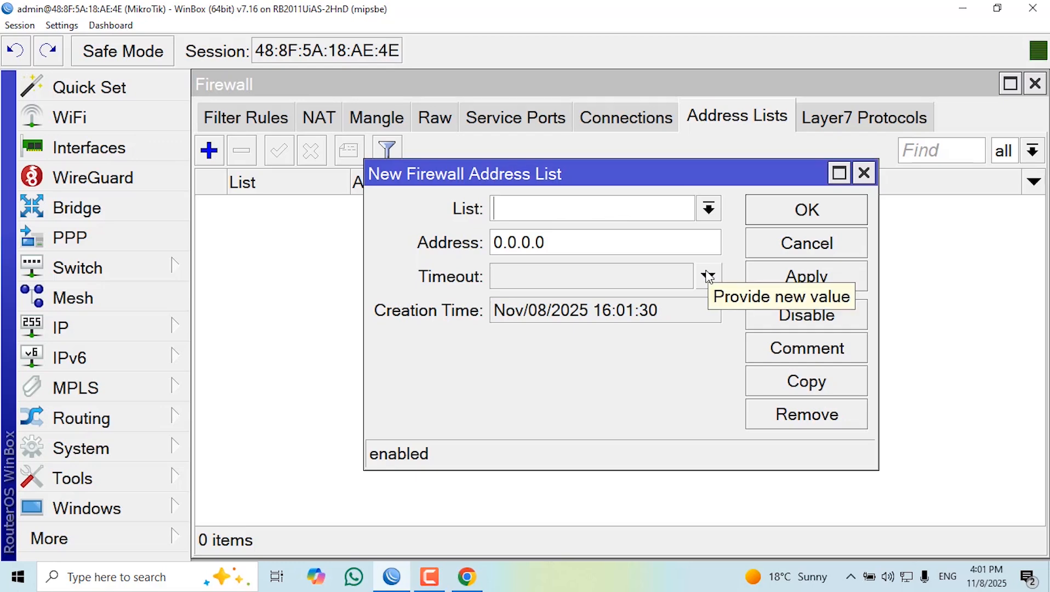
type("F ")
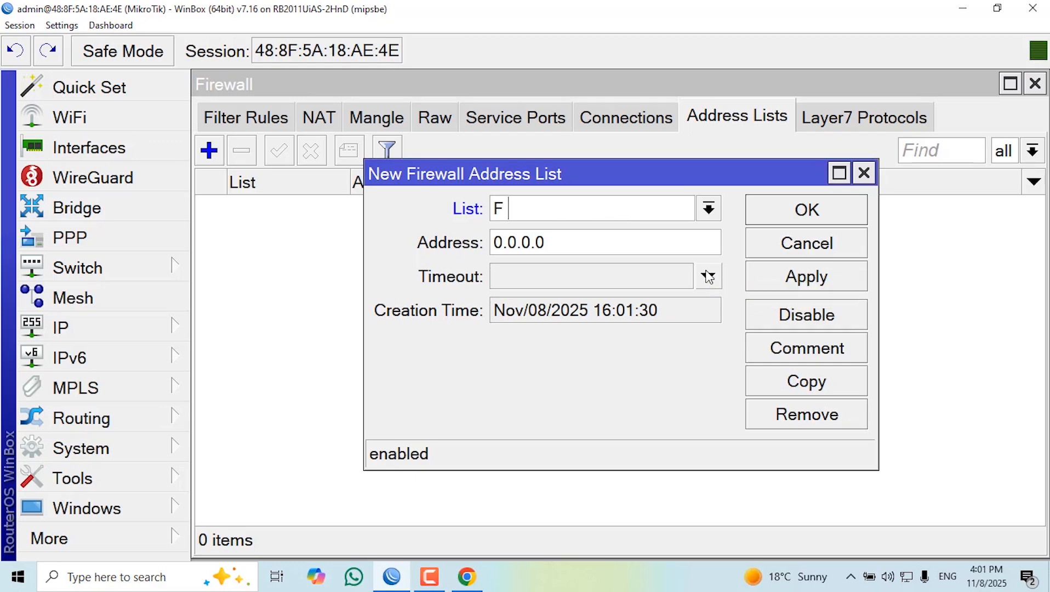
type("Block")
left_click_drag(569, 248, 444, 248)
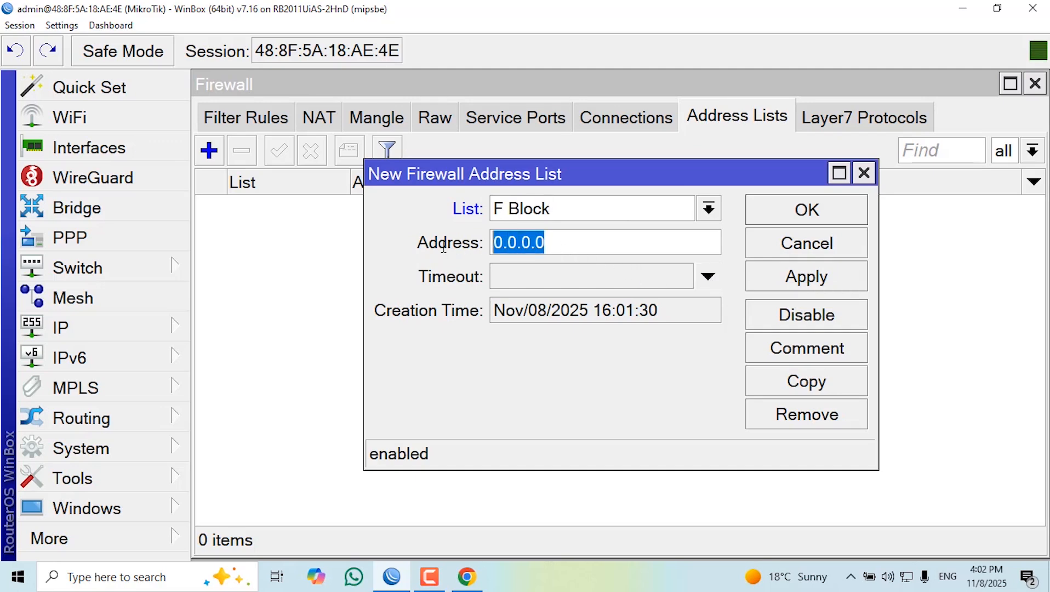
type("w")
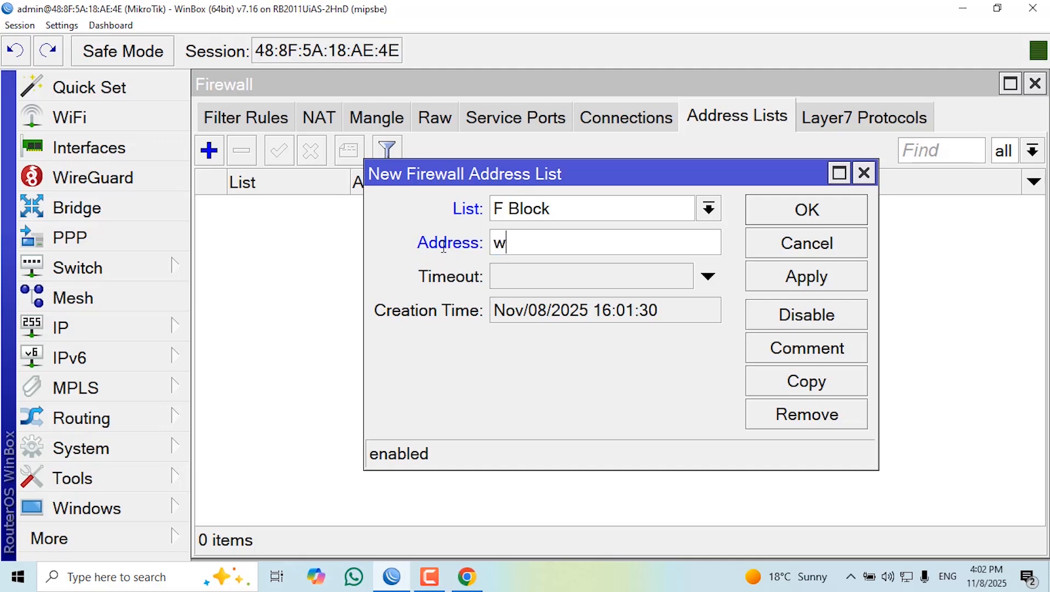
type("ww.facebook.")
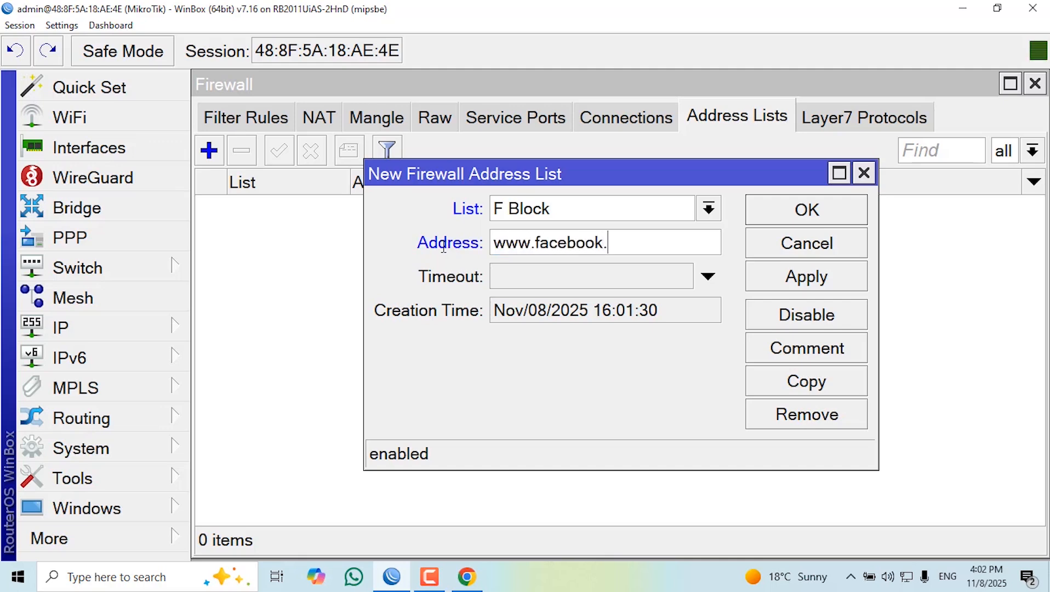
type("com")
- Add the comment Facebook Block to the address list entry and save it, then inspect the listed entries
left_click(786, 354)
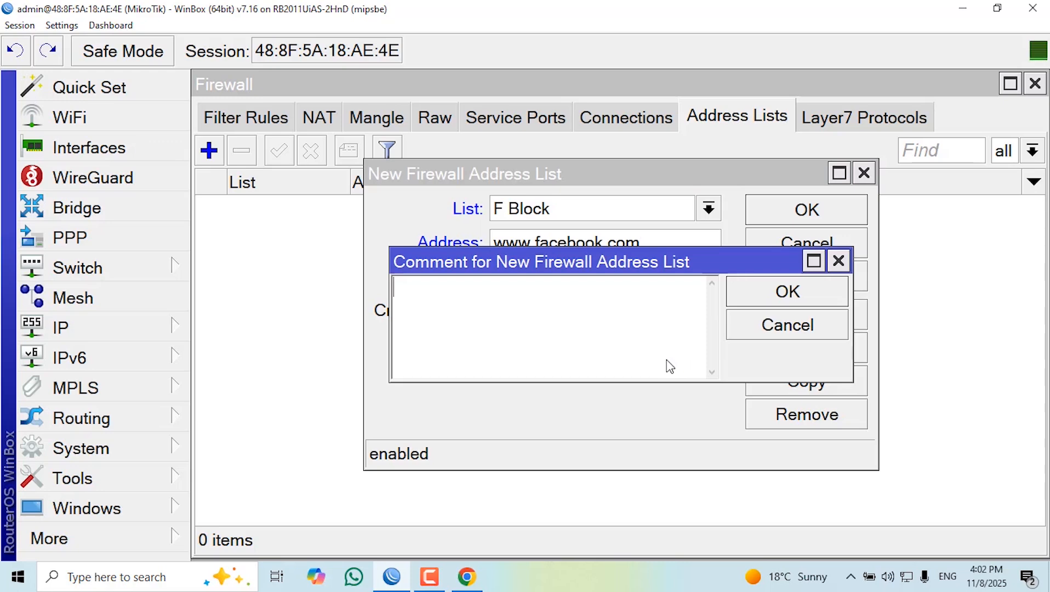
type("Facebo")
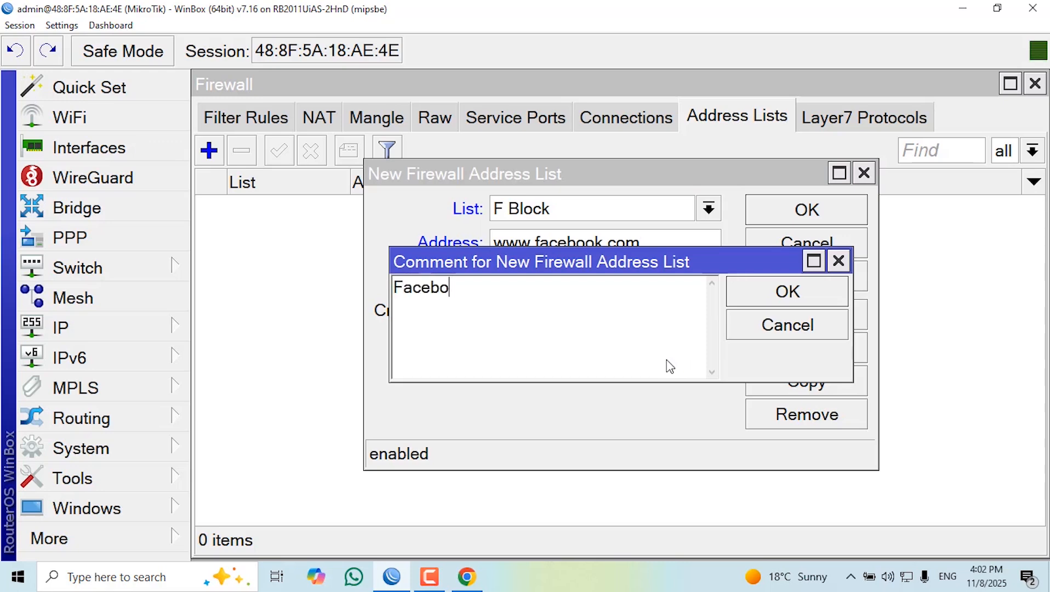
type("ok Block")
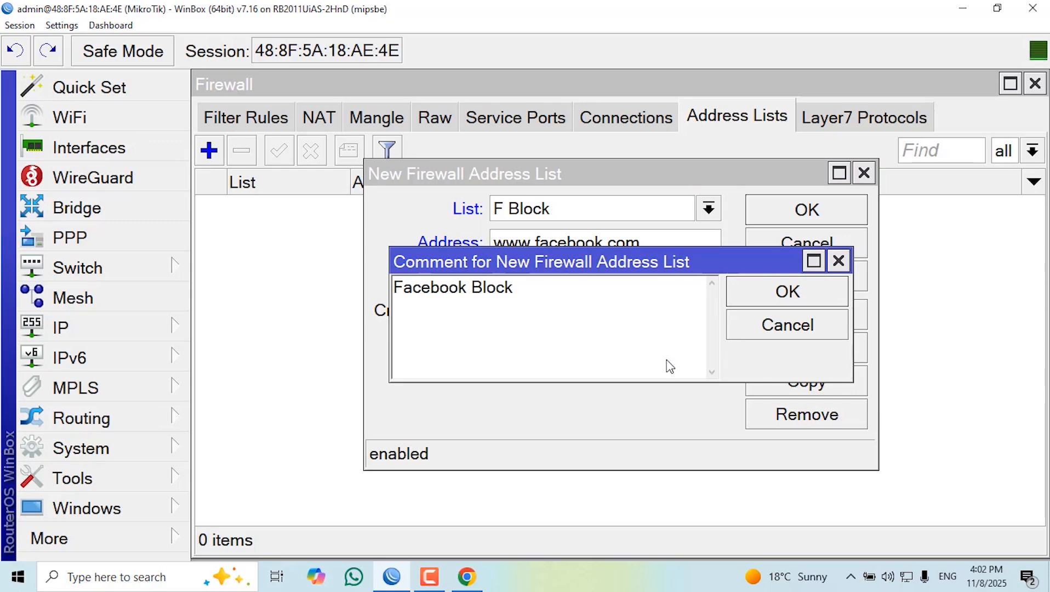
left_click(768, 296)
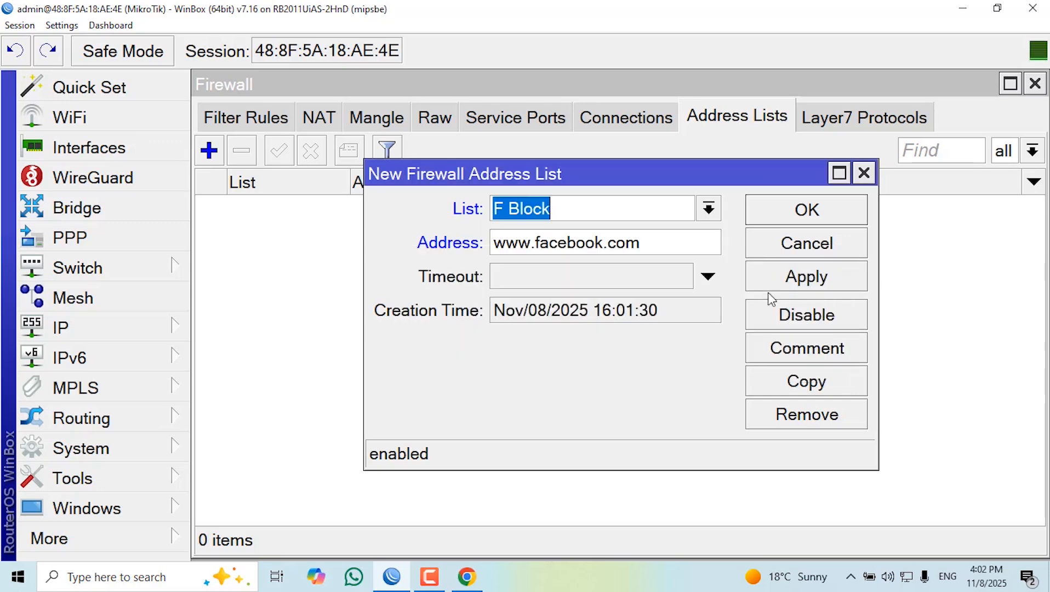
left_click(808, 276)
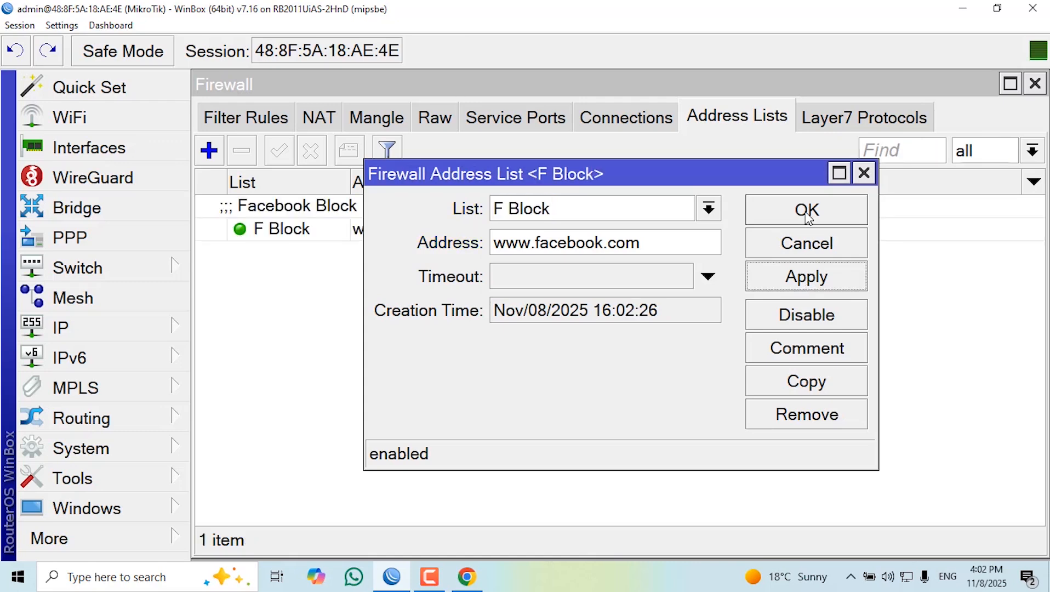
left_click(807, 213)
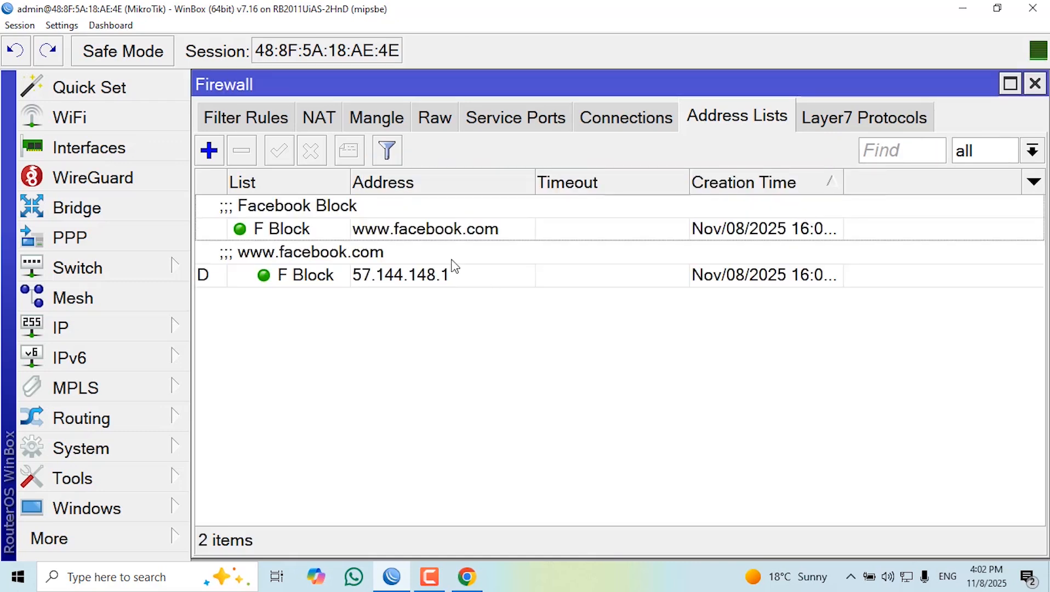
left_click(383, 229)
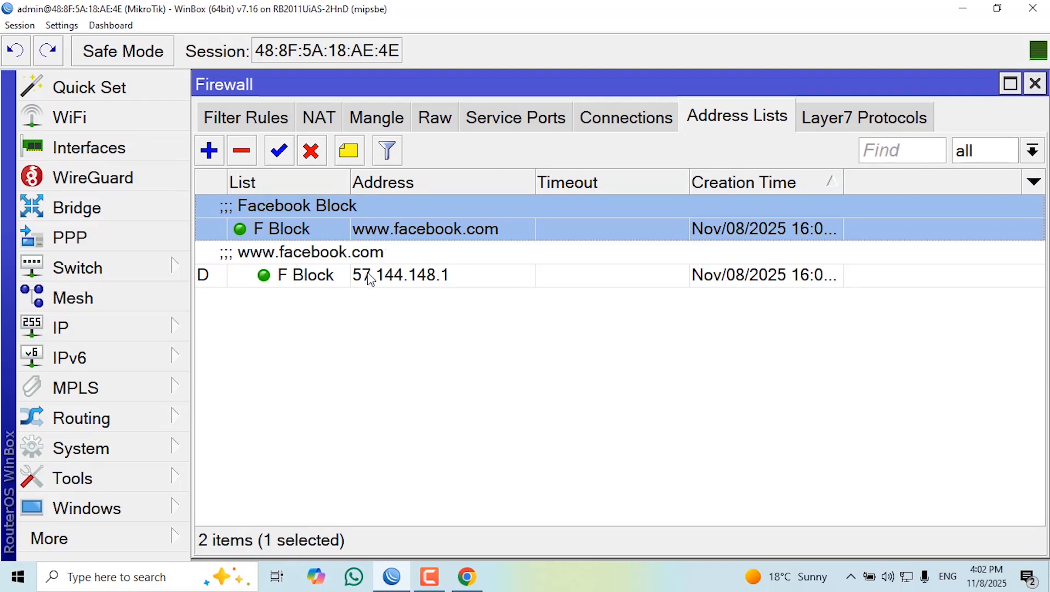
left_click(439, 276)
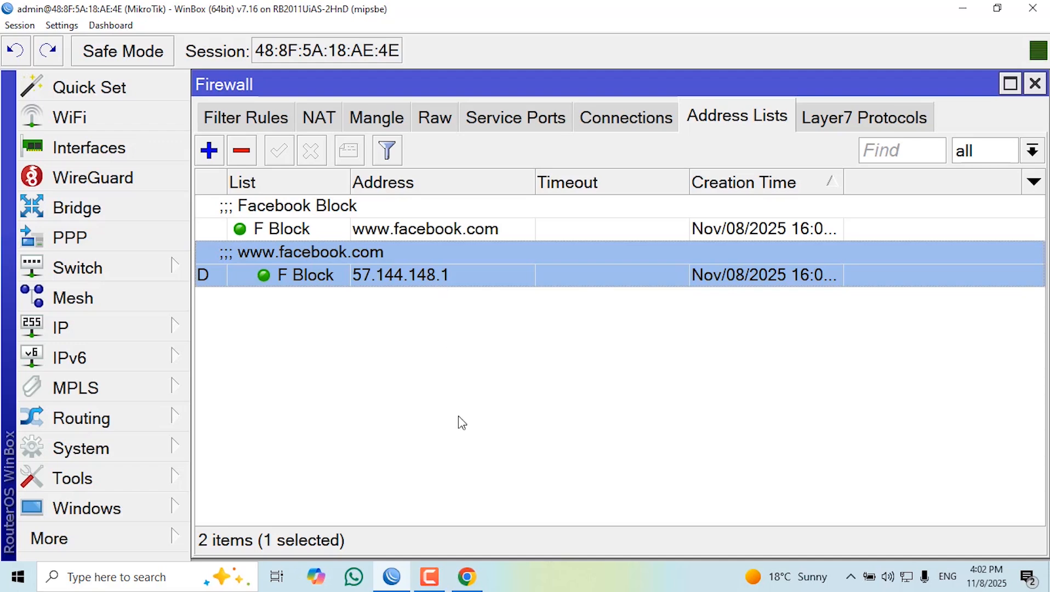
- Start a new forward filter rule with source address 10.0.0.254 and destination address list F Block
left_click(241, 120)
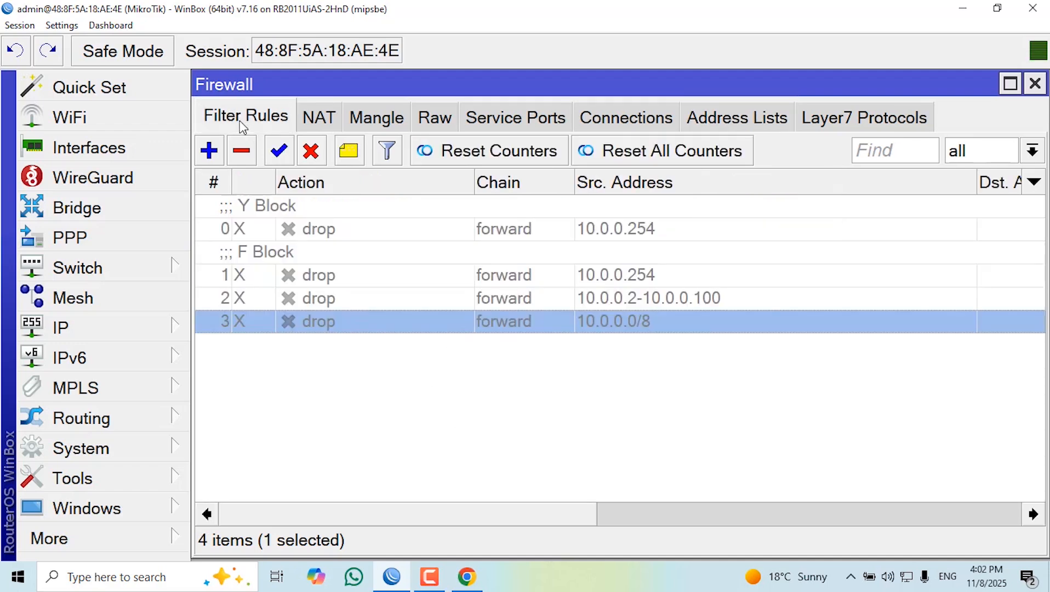
left_click(210, 155)
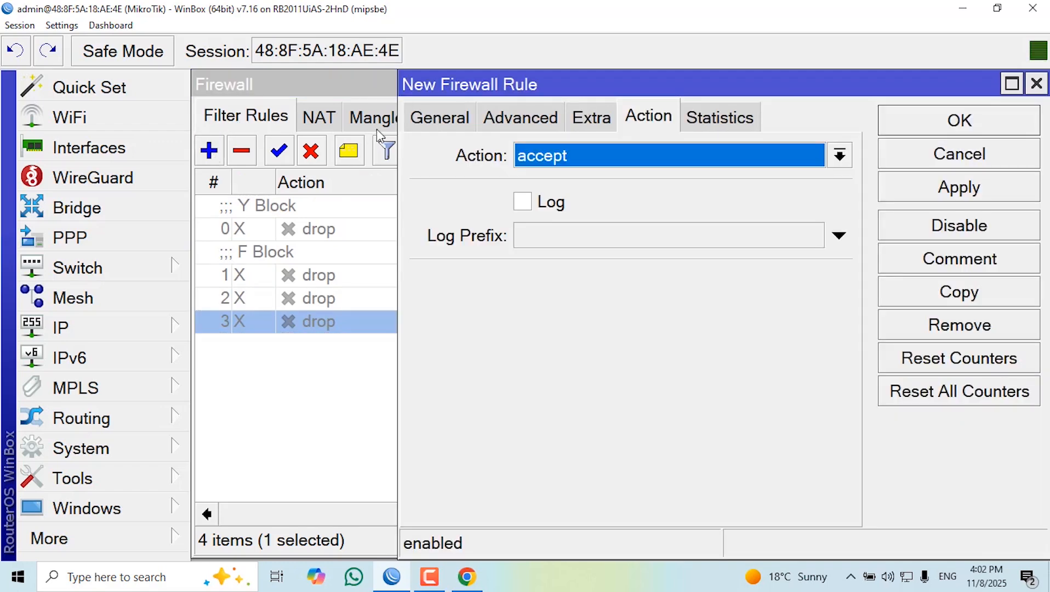
left_click(432, 124)
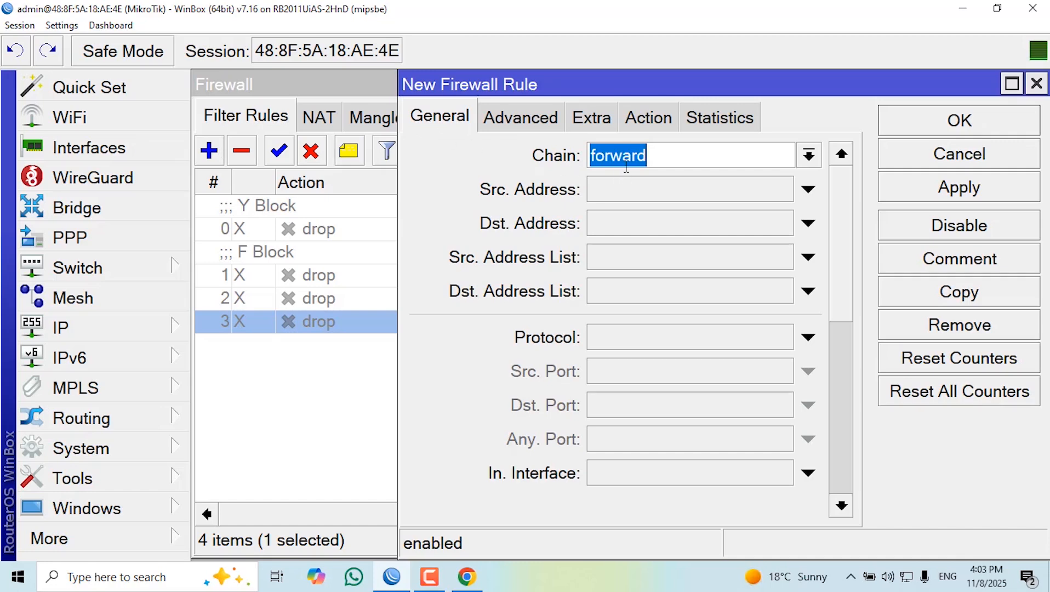
left_click(635, 191)
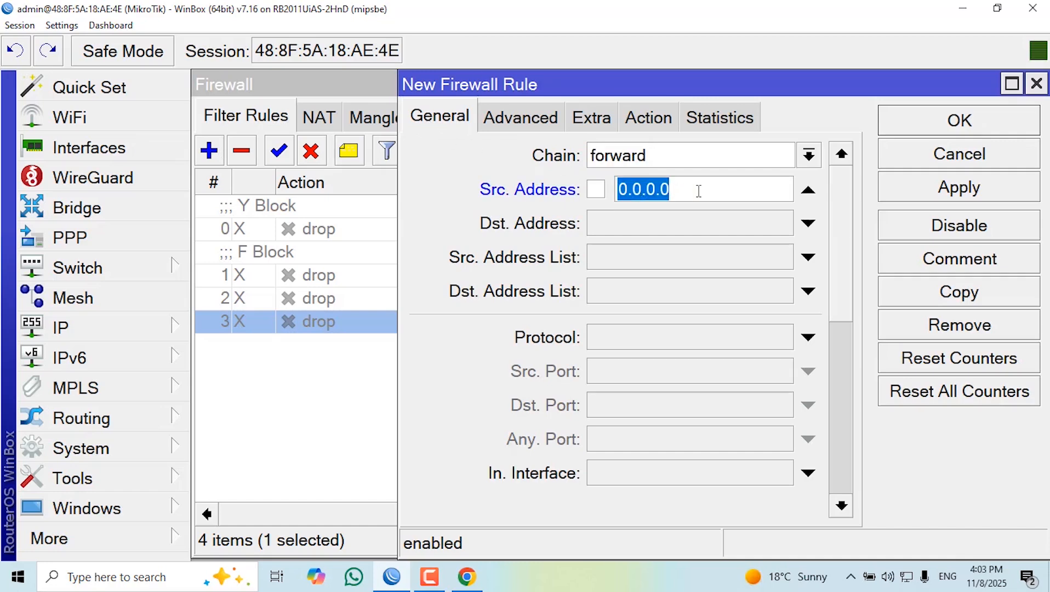
type("10")
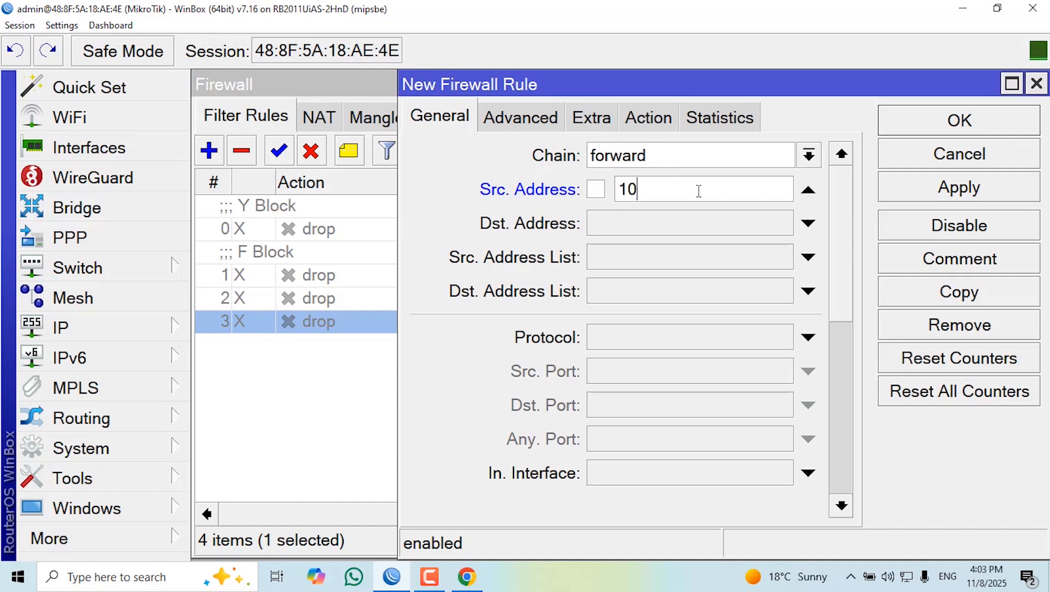
type(".0.0.254")
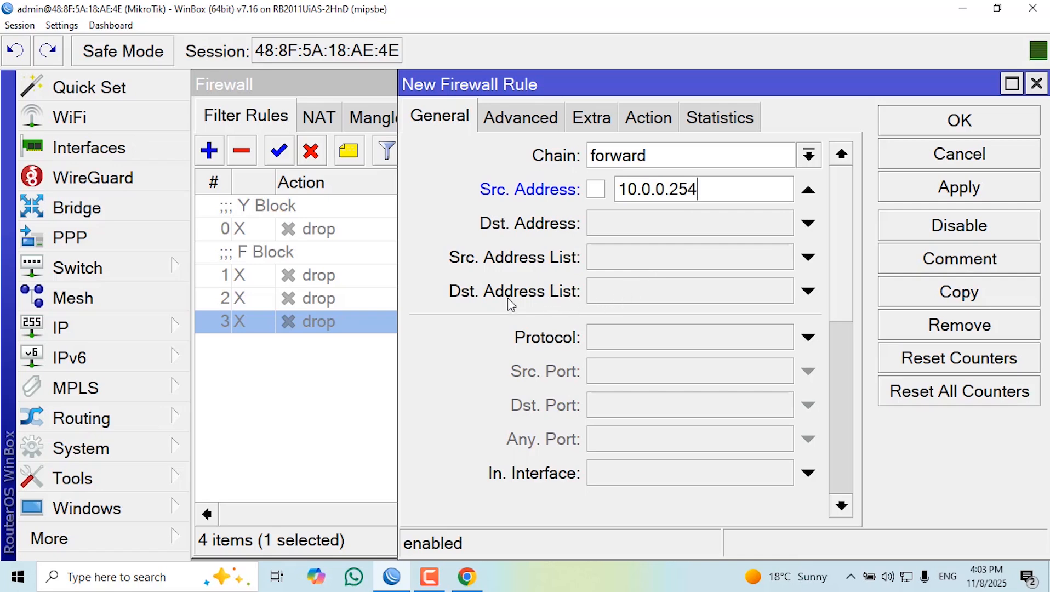
left_click(790, 298)
left_click(781, 291)
left_click(689, 318)
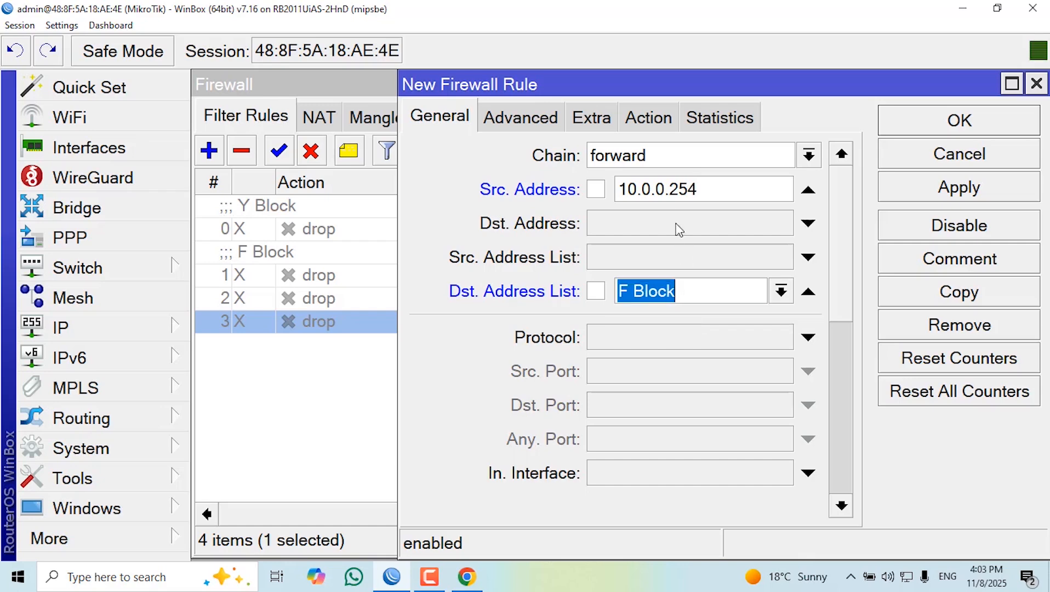
- Set the action of the new 10.0.0.254 address list rule to drop
left_click(652, 121)
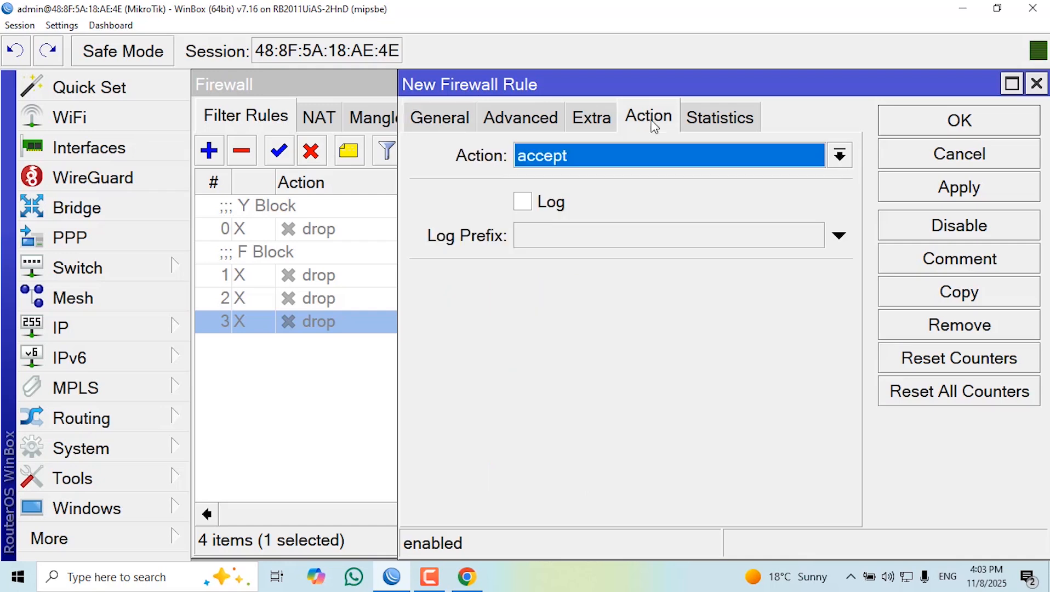
left_click(839, 159)
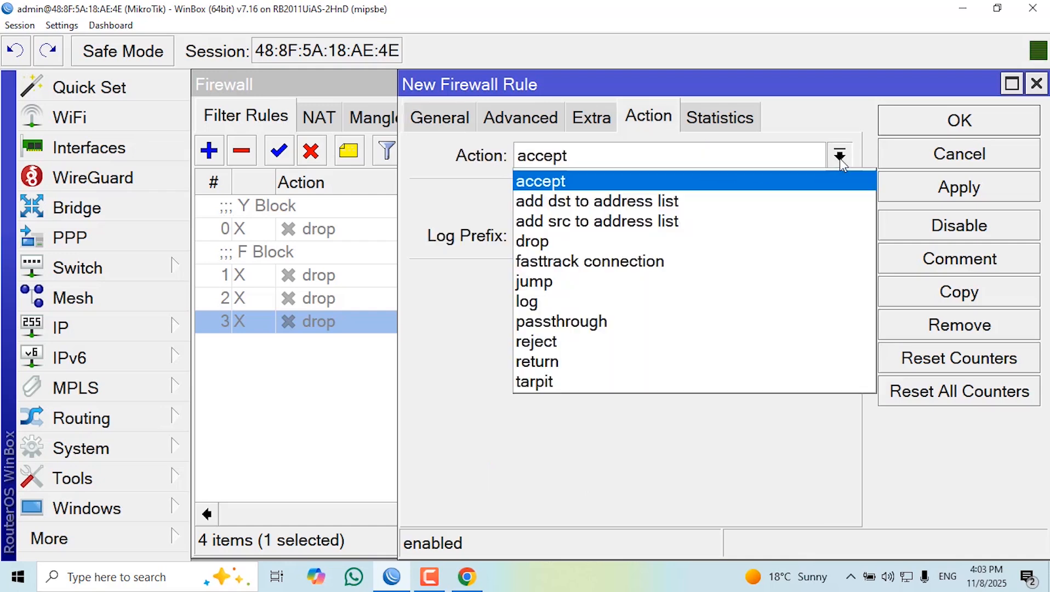
left_click(697, 241)
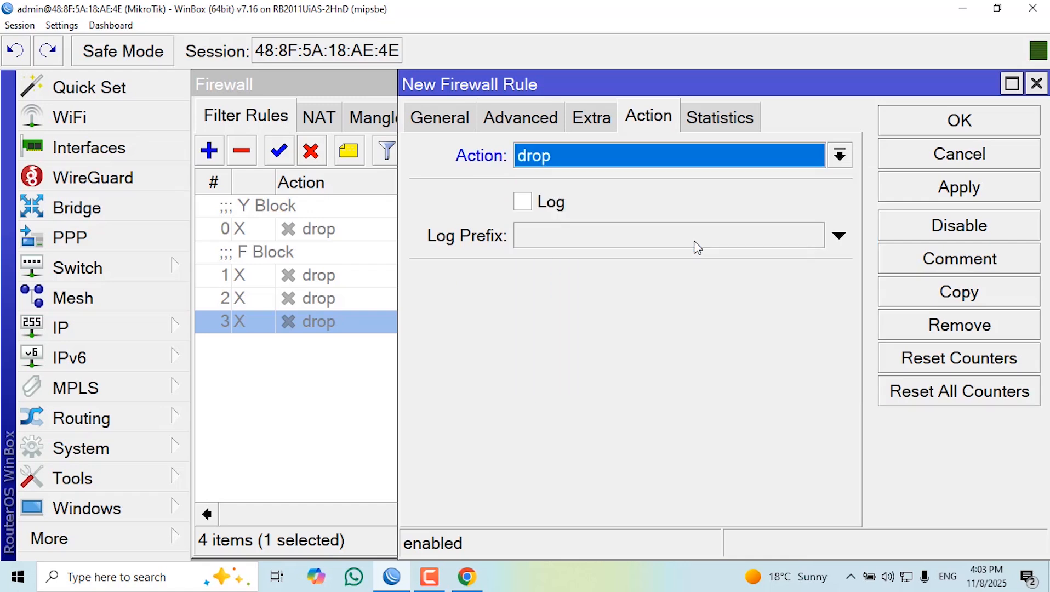
- Add the comment F Block by Address List to the new drop rule, save it and select it among the filter rules
left_click(901, 259)
type("F ")
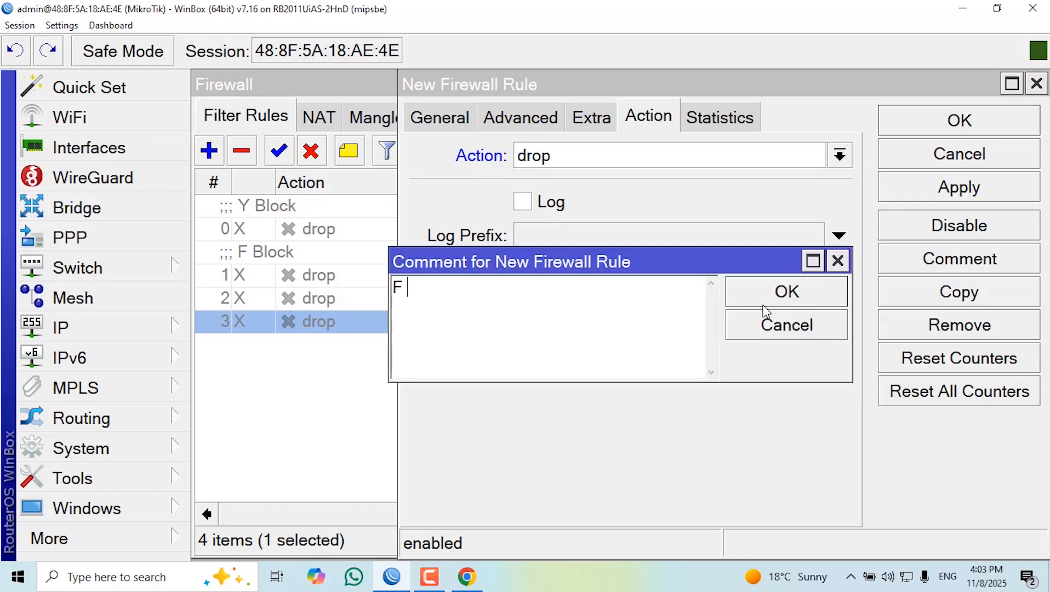
type("Block by ")
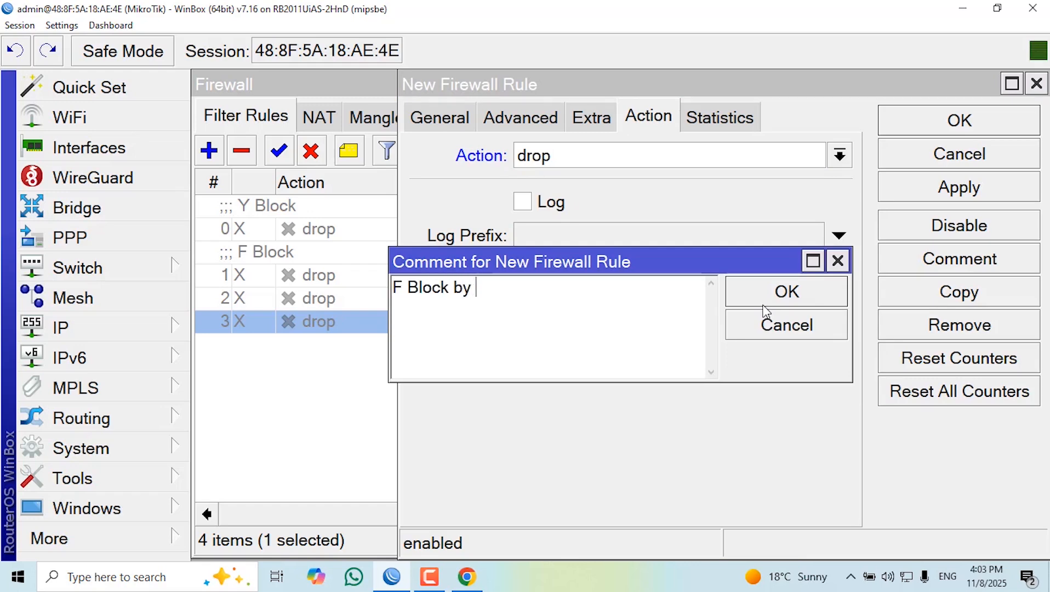
type("Address List")
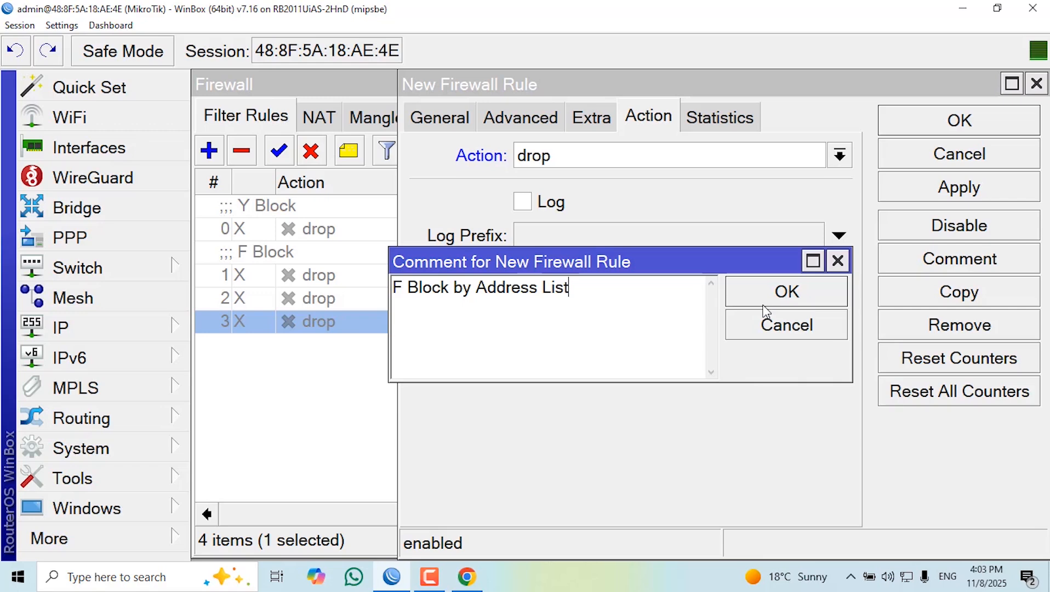
left_click(810, 287)
left_click(923, 192)
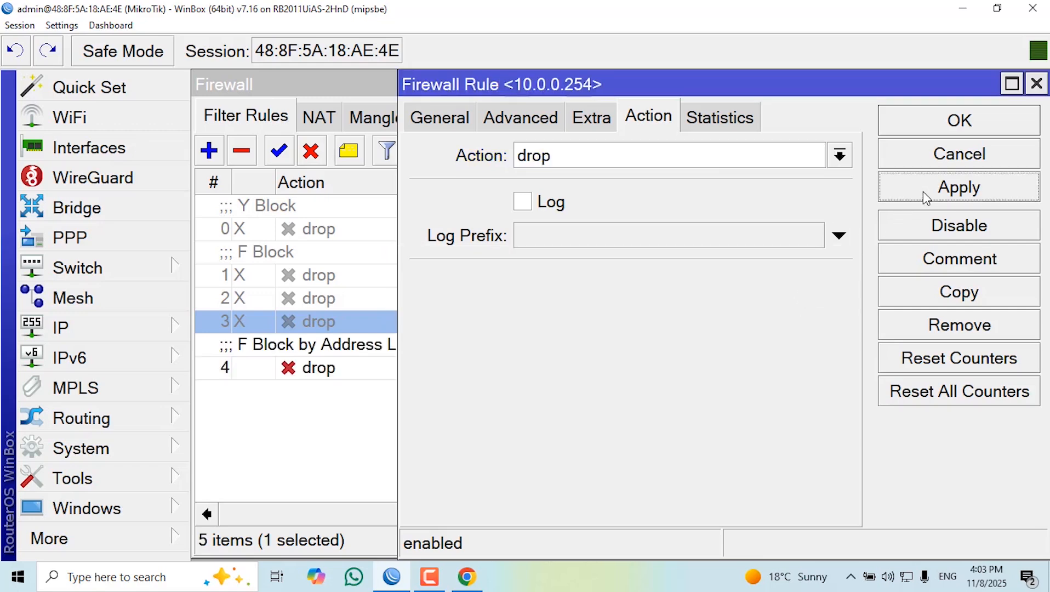
left_click(927, 123)
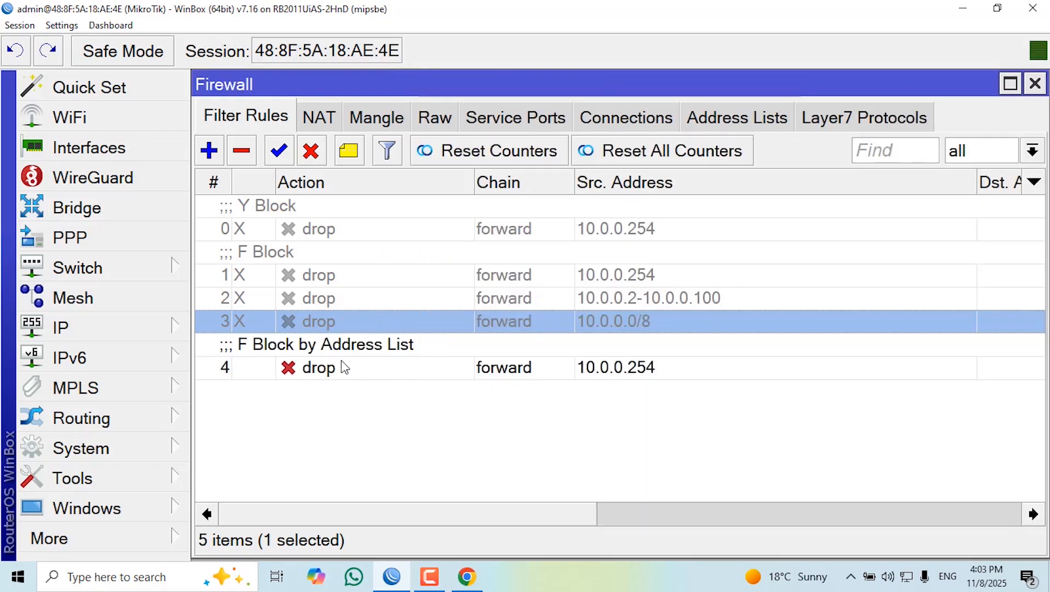
left_click(332, 365)
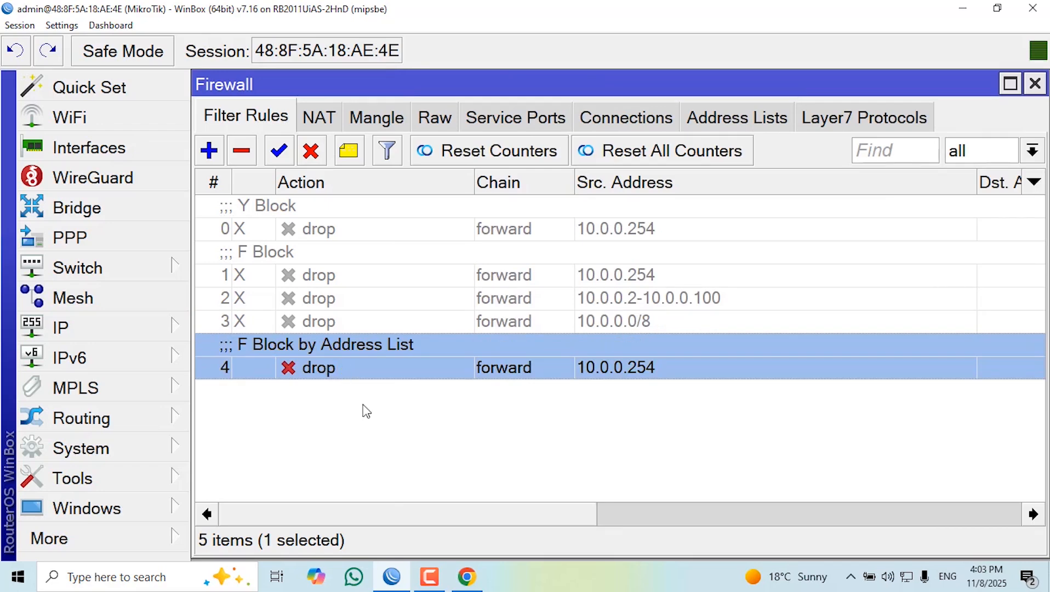
- Restart Chrome and load facebook.com in a fresh window to test the address list block, refreshing the page once
left_click(467, 576)
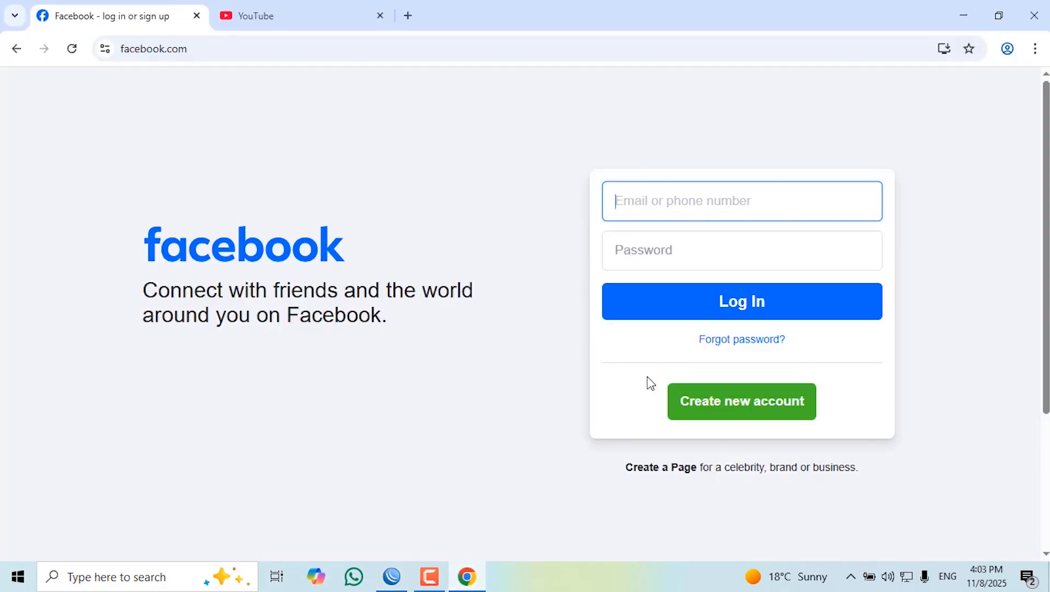
left_click(1034, 19)
left_click(965, 10)
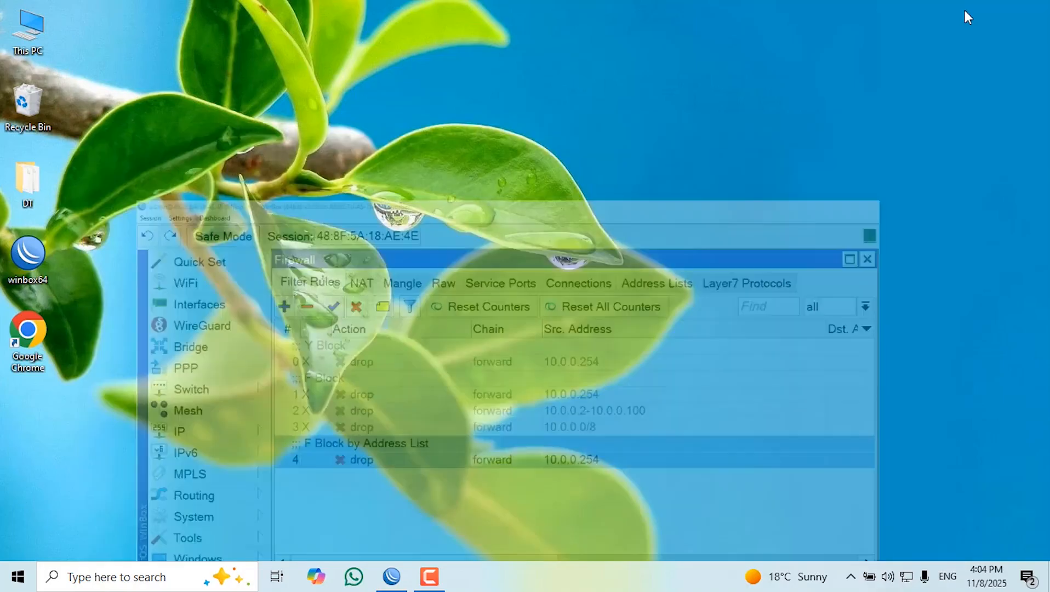
double_click(42, 337)
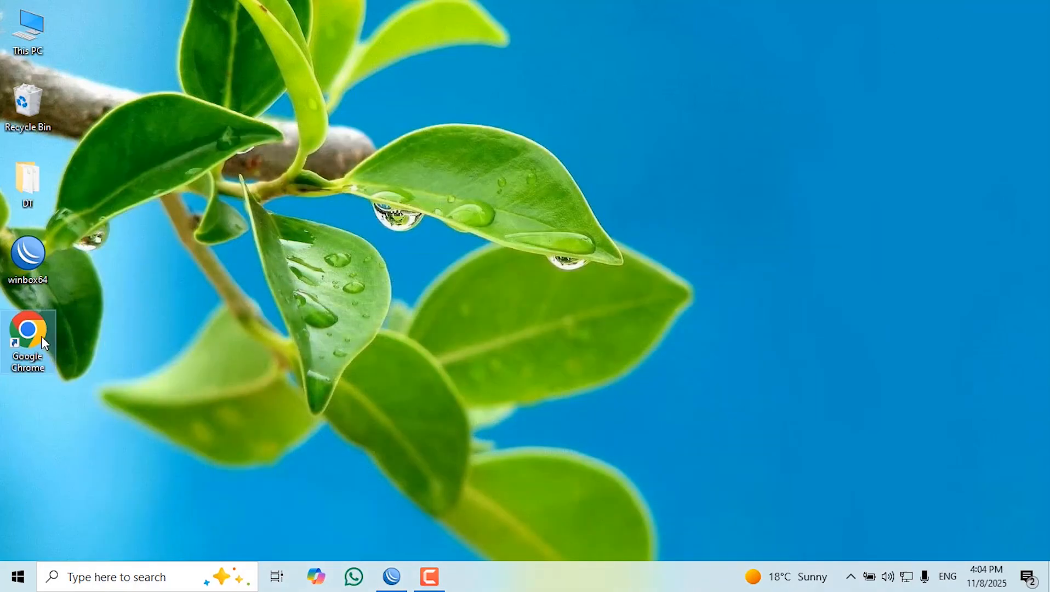
type("facebook.com")
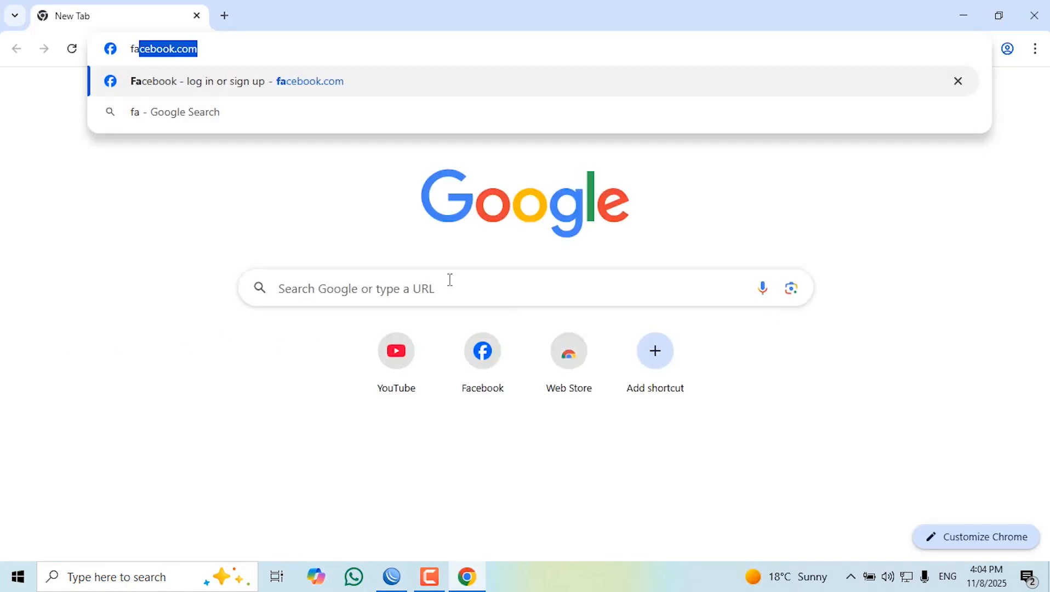
key("Return")
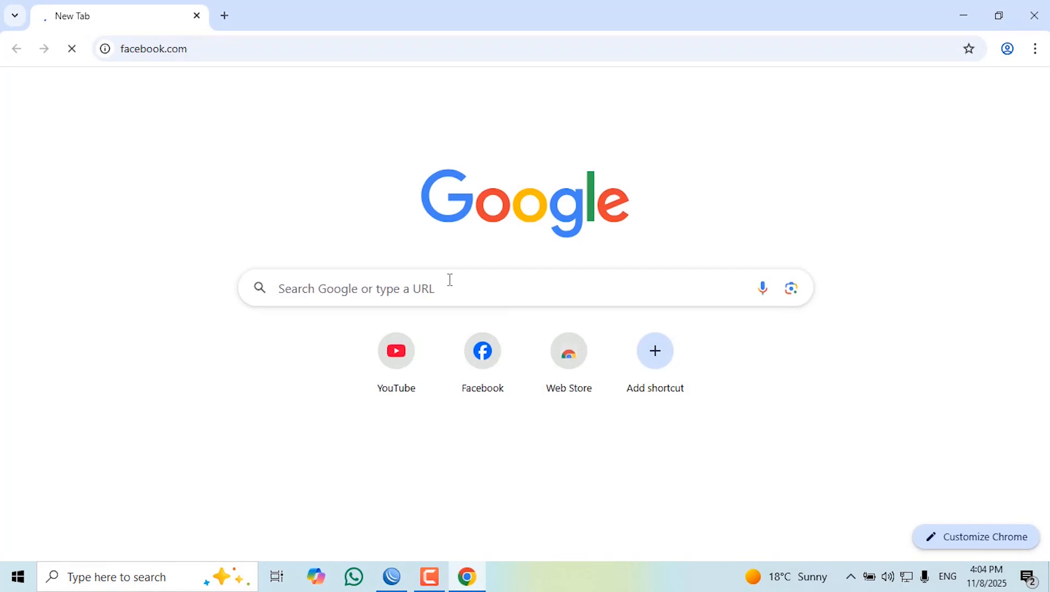
key("F5")
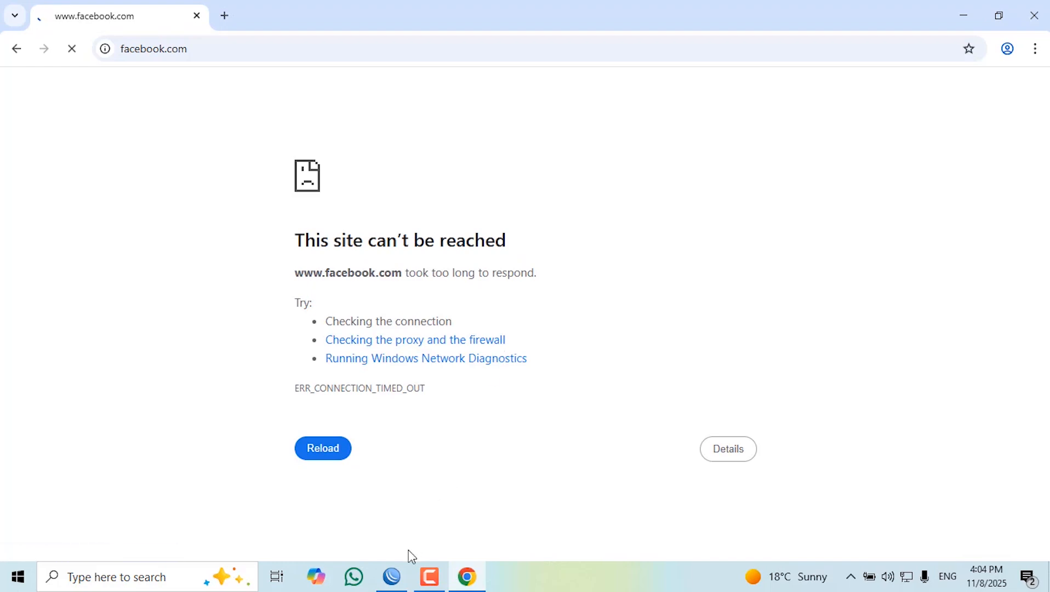
- Back in WinBox, disable the F Block by Address List rule and start a forward rule with source address 10.0.0.200-10.0.0.254
left_click(394, 578)
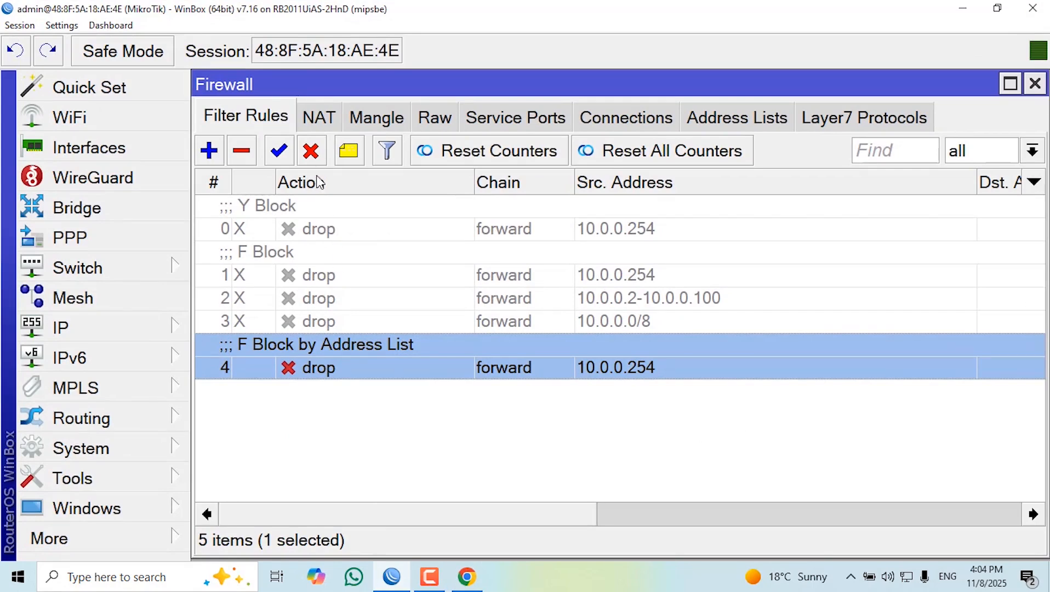
left_click(313, 156)
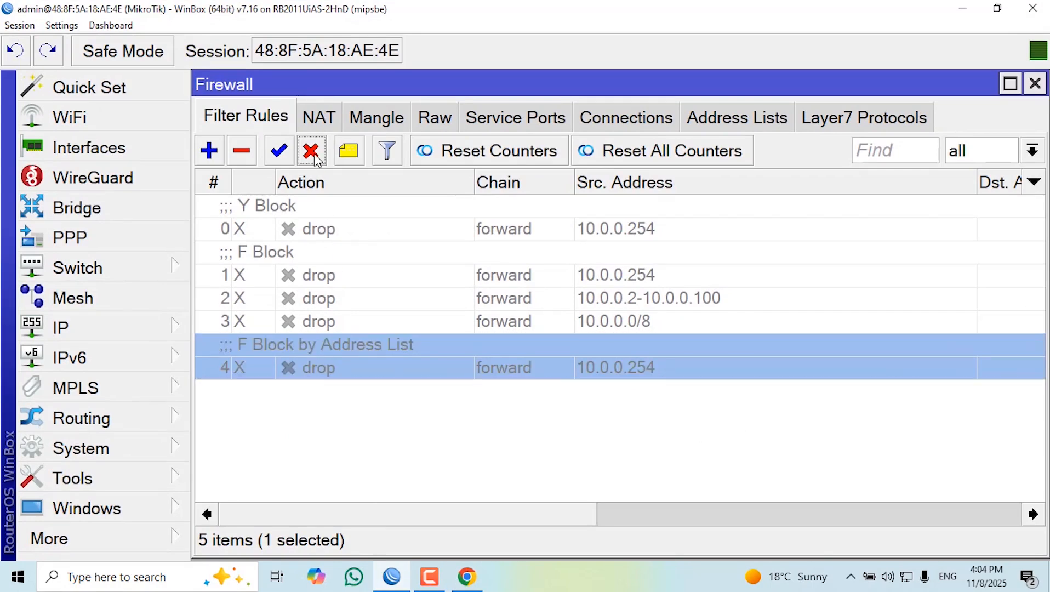
left_click(209, 150)
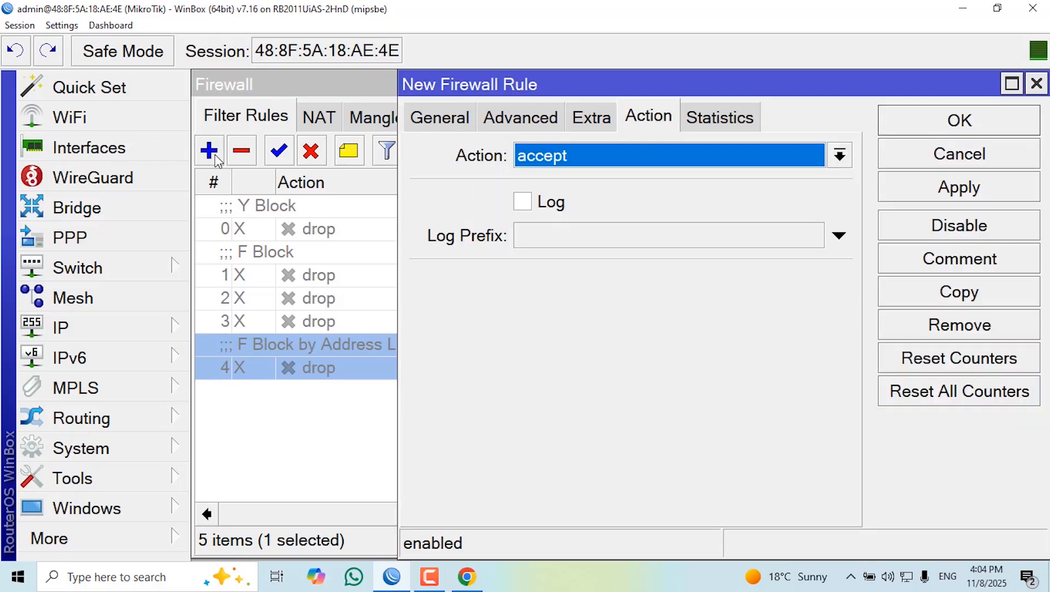
left_click(430, 127)
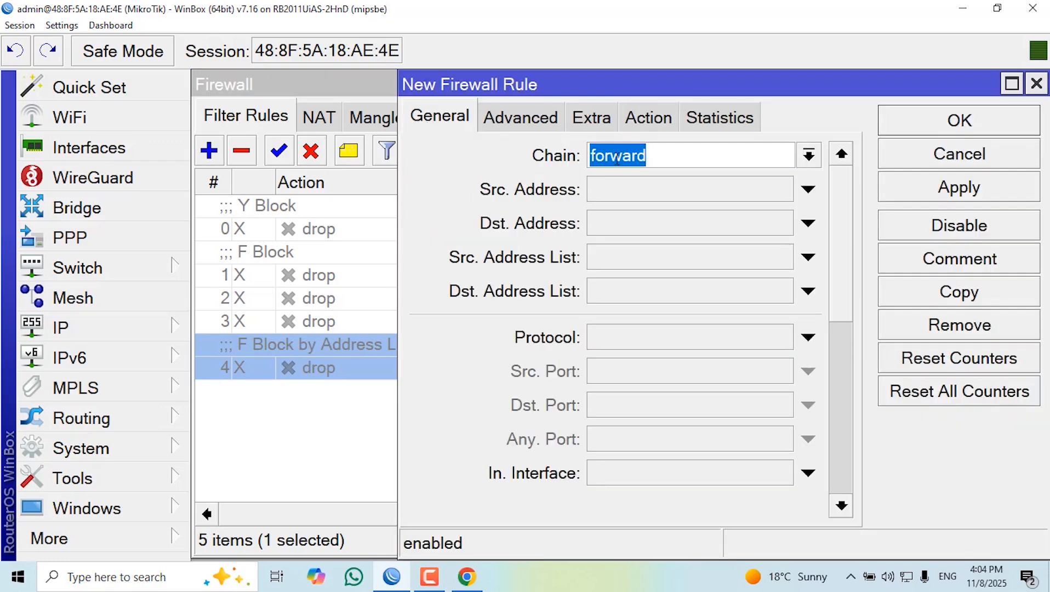
left_click(627, 195)
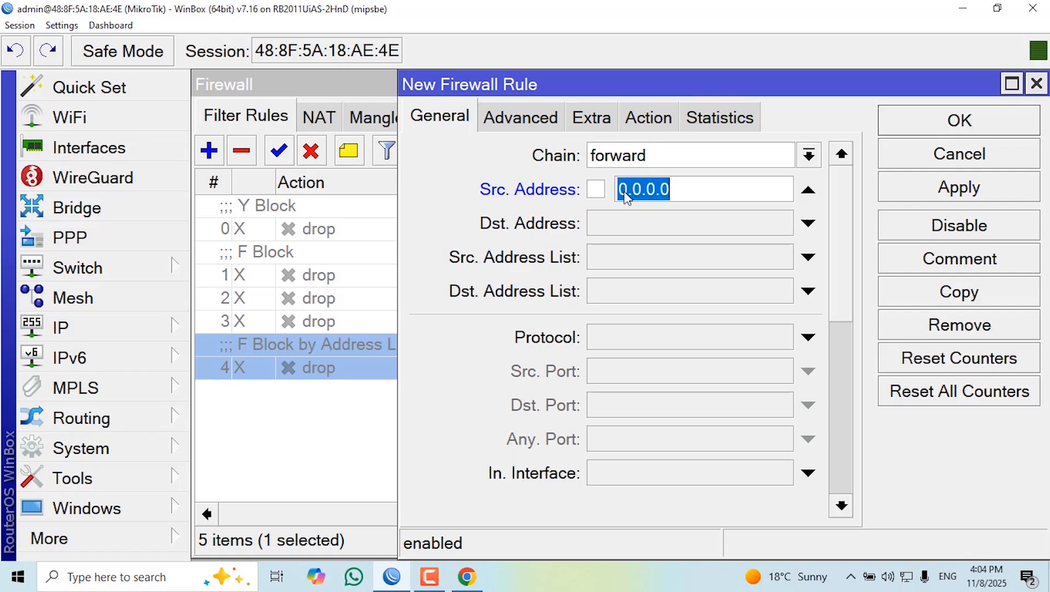
type("10.")
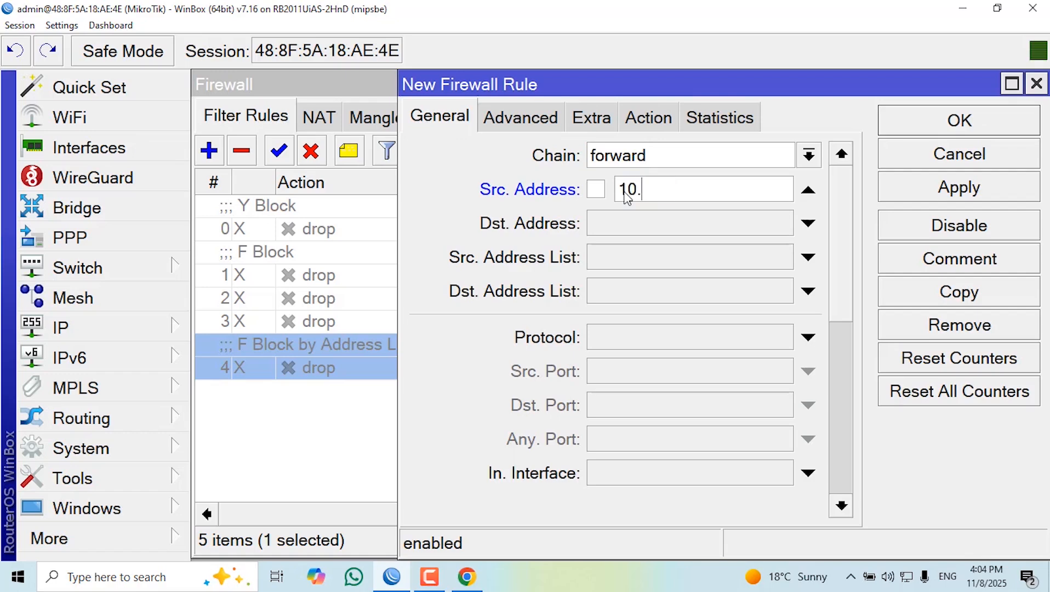
type("0.0.200-10.0.0.")
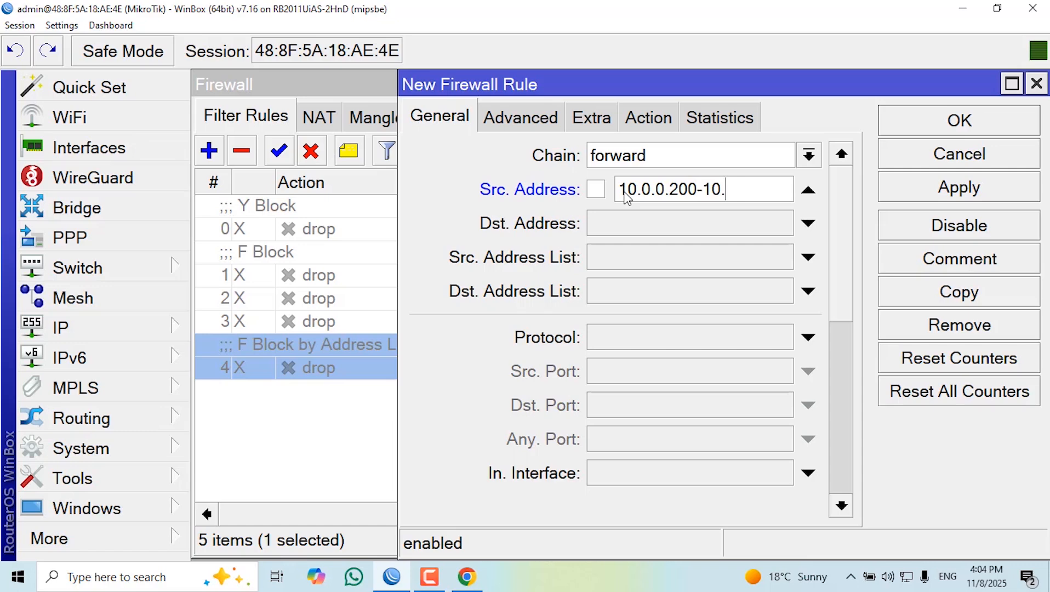
type("254")
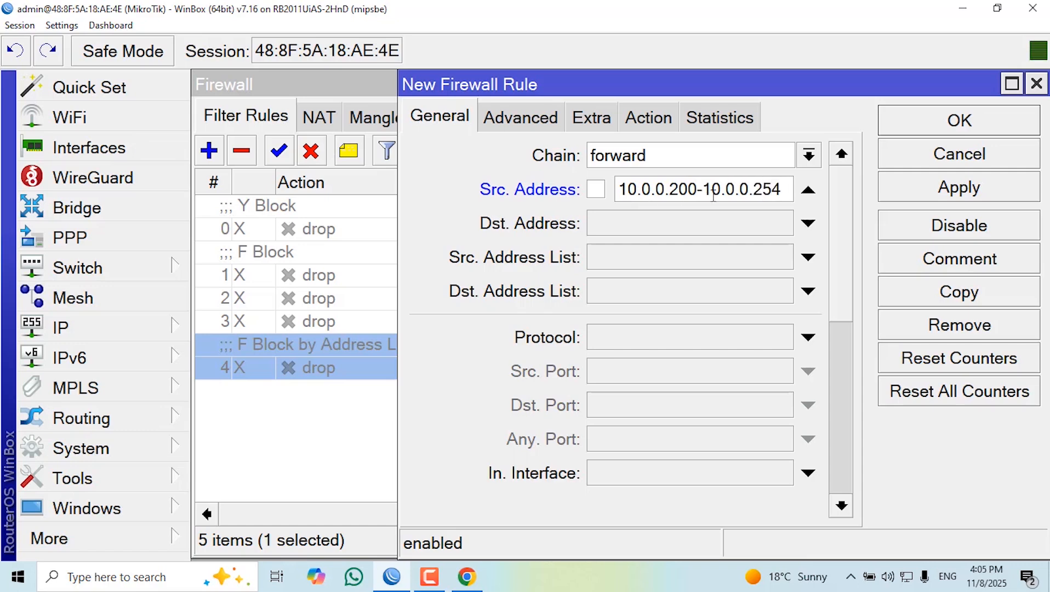
- Set the new range rule's destination address list to F Block and its action to drop
left_click(785, 297)
left_click(781, 291)
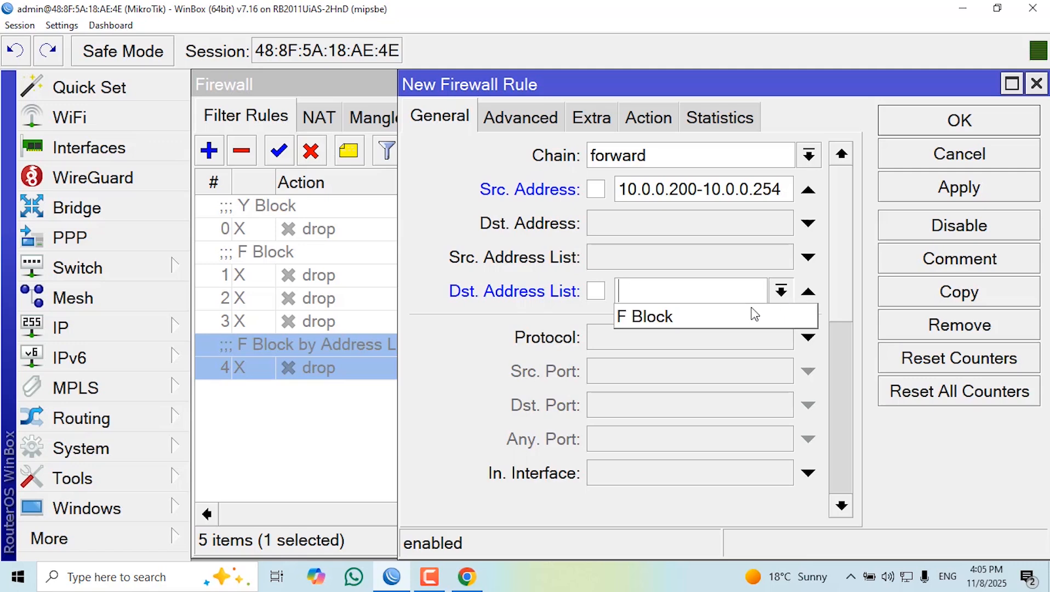
left_click(711, 321)
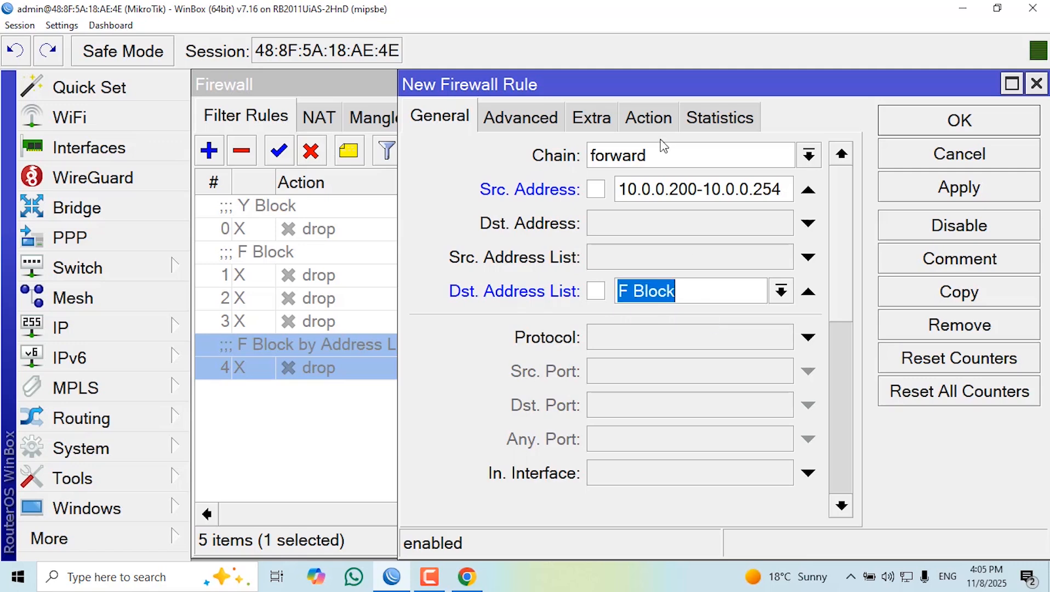
left_click(649, 117)
left_click(617, 162)
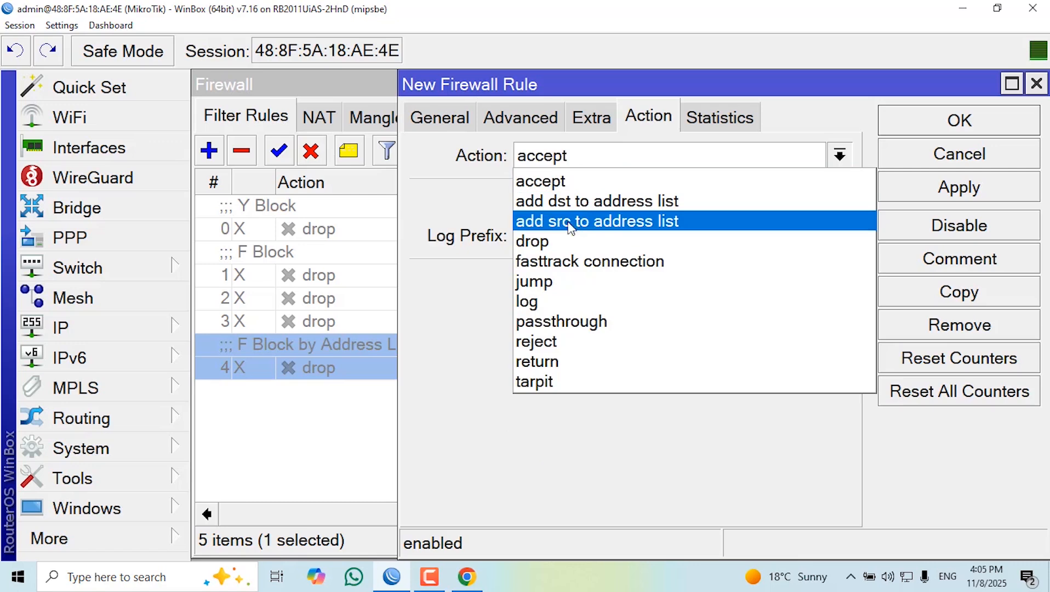
left_click(556, 244)
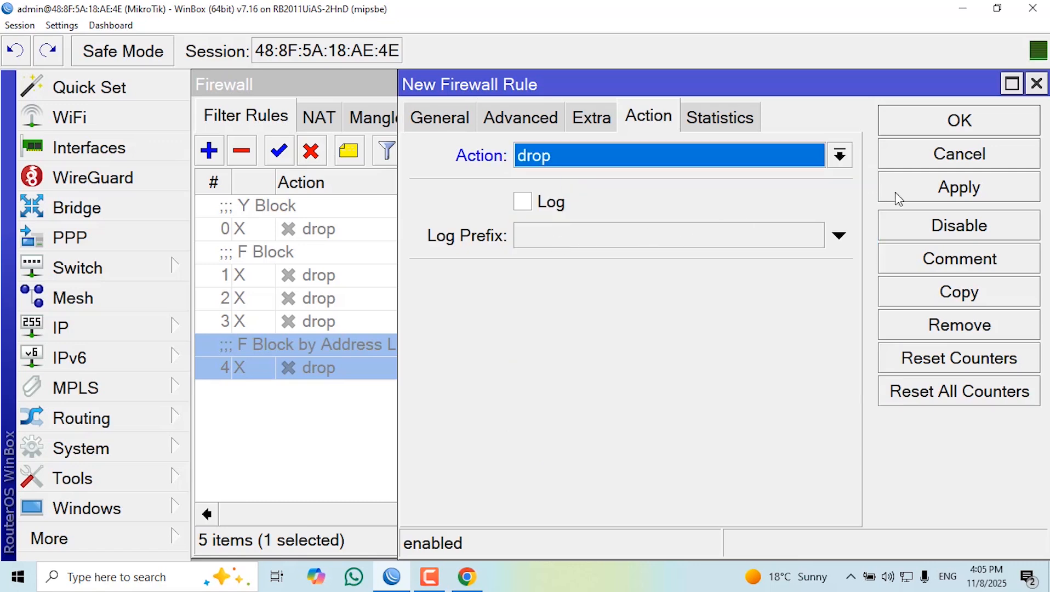
- Add the comment F Block for Range of IP Addresses to the new drop rule and save the rule
left_click(928, 259)
type("F ")
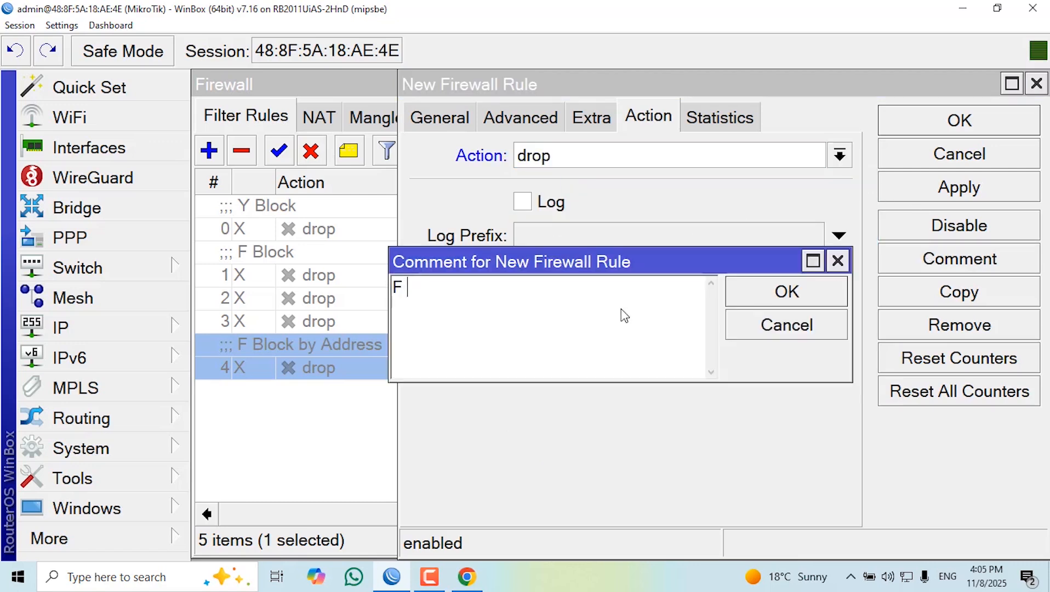
type("Bloc")
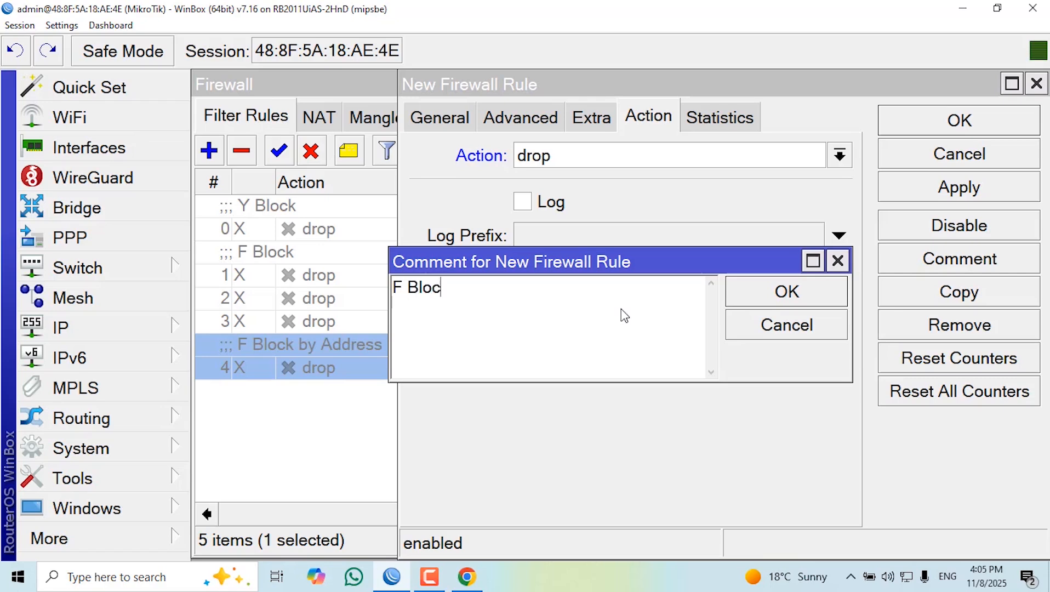
type("k for Range ")
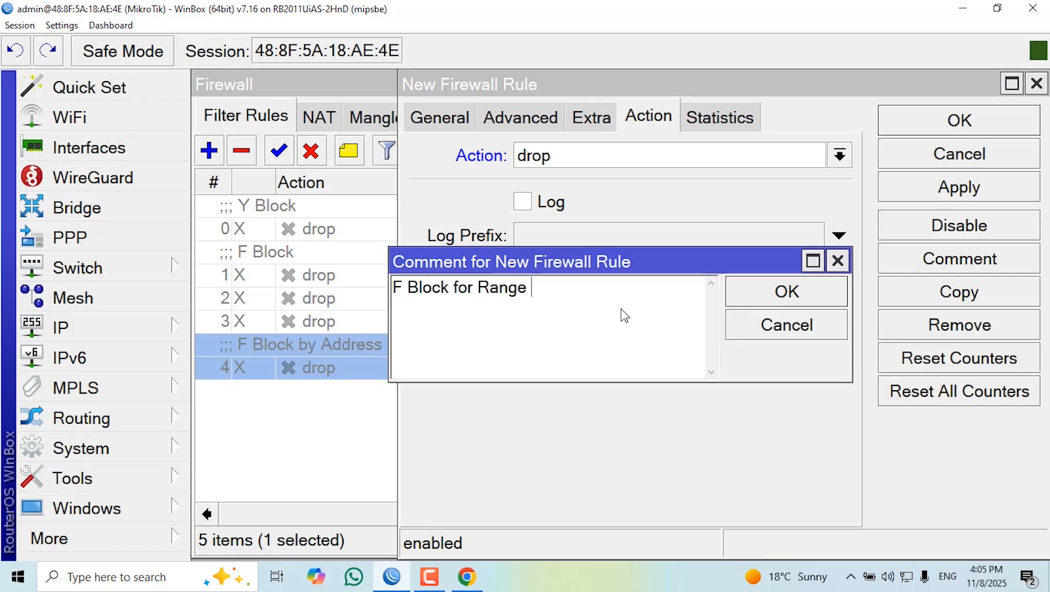
type("of IP ")
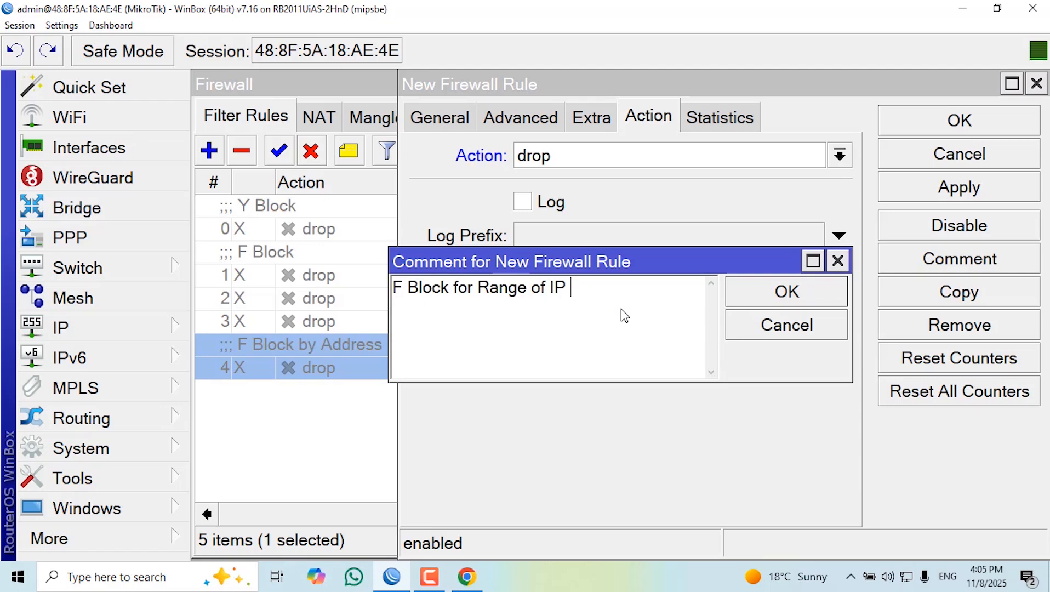
type("Addresses")
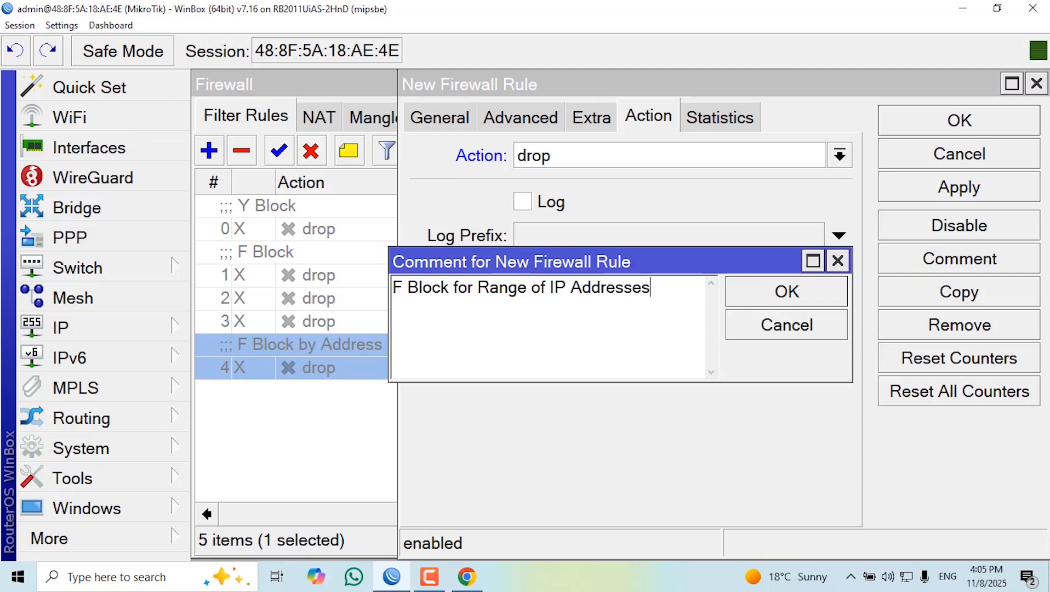
left_click(750, 293)
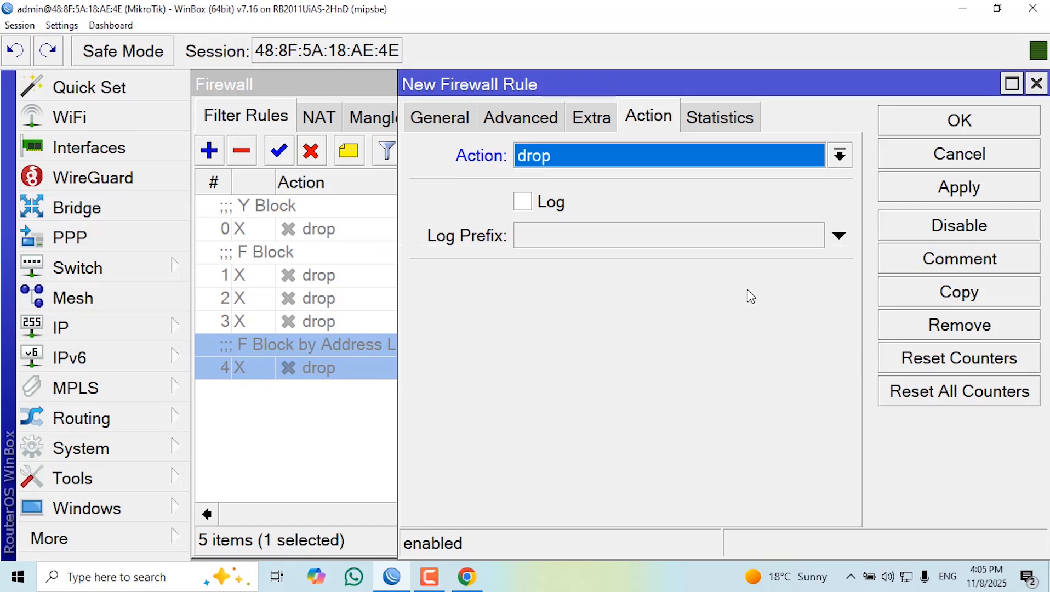
left_click(916, 188)
left_click(922, 123)
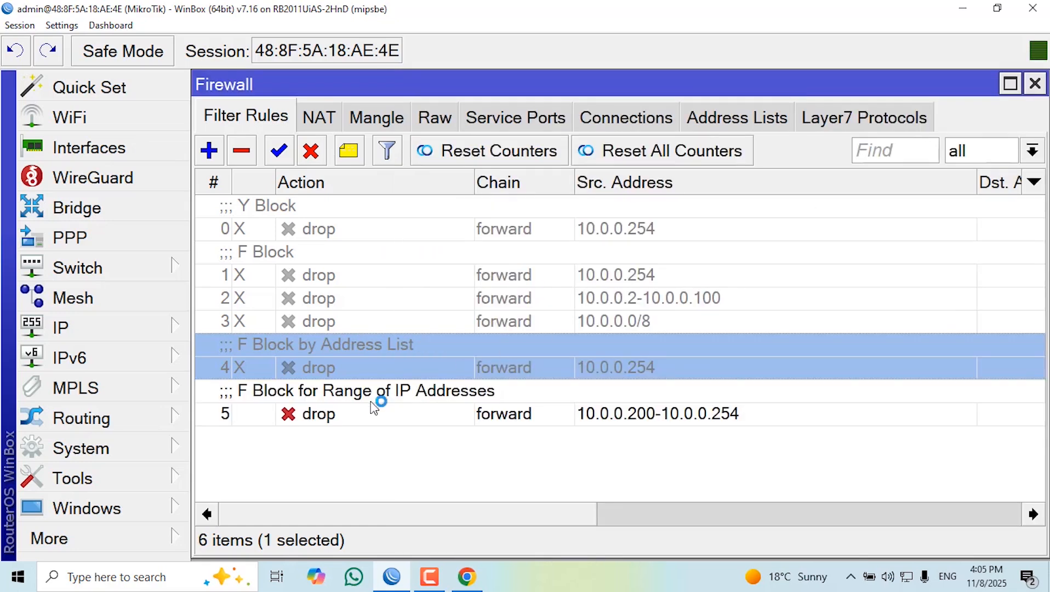
- Disable the F Block for Range of IP Addresses rule and start a new forward rule with source address 10.0.0.0/8
left_click(388, 411)
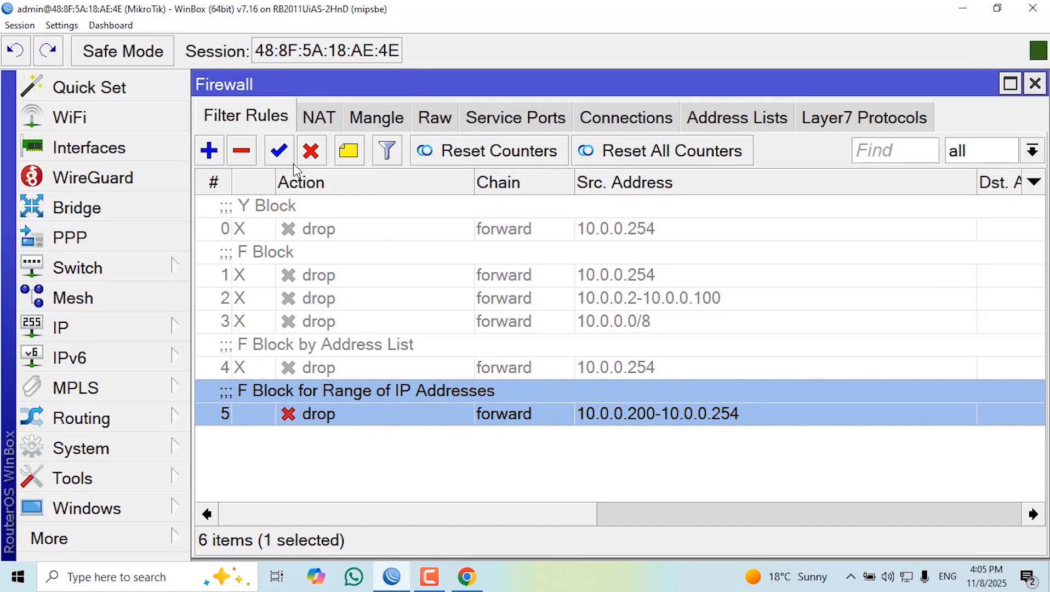
left_click(311, 151)
left_click(210, 158)
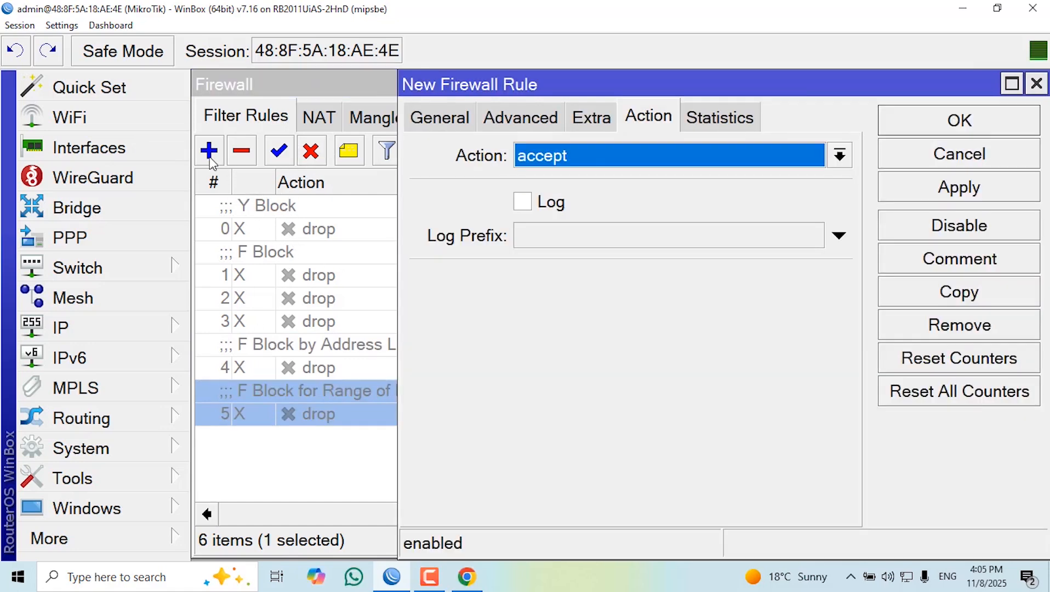
left_click(433, 121)
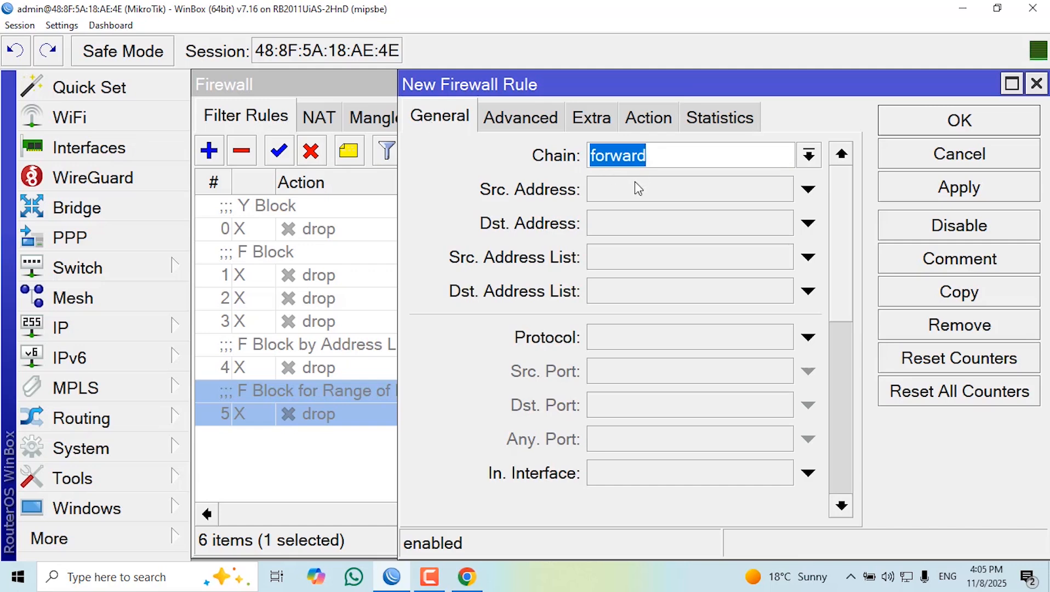
left_click(659, 196)
type("10.")
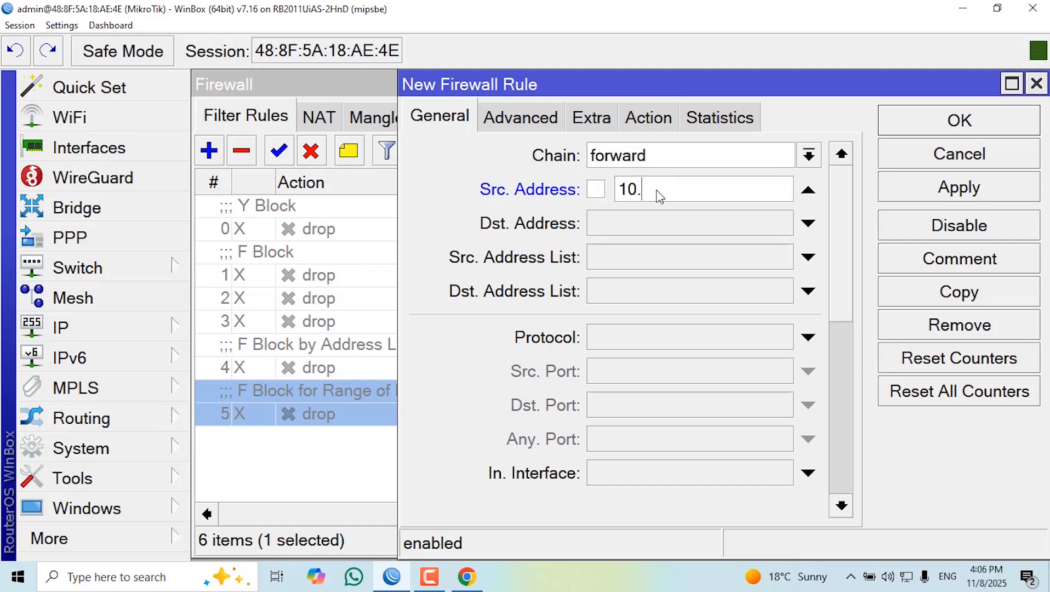
type("0.0.0/8")
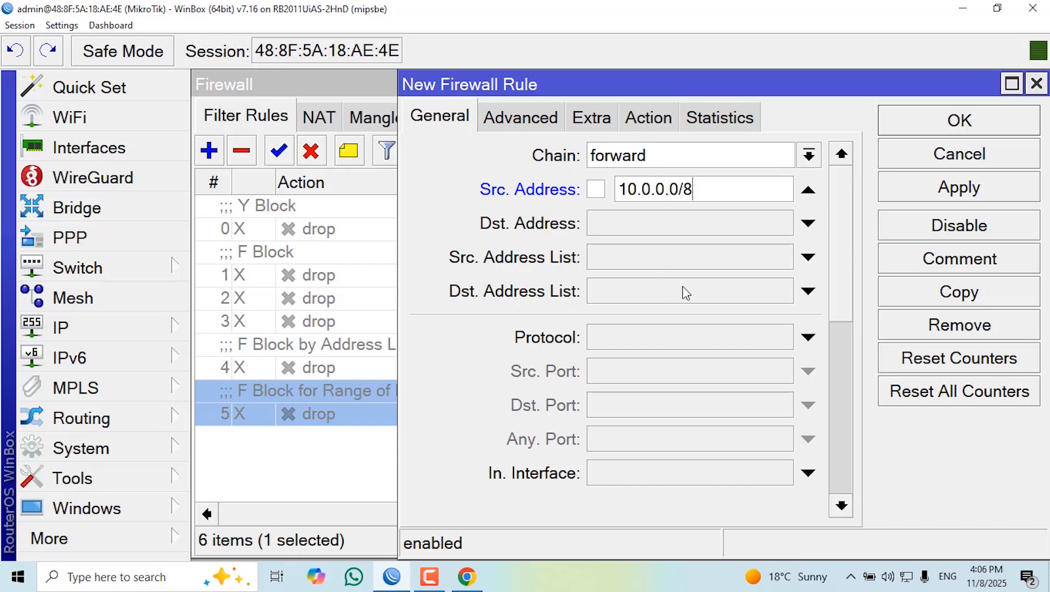
- Set the 10.0.0.0/8 rule's destination address list to F Block and its action to drop
left_click(764, 293)
left_click(781, 291)
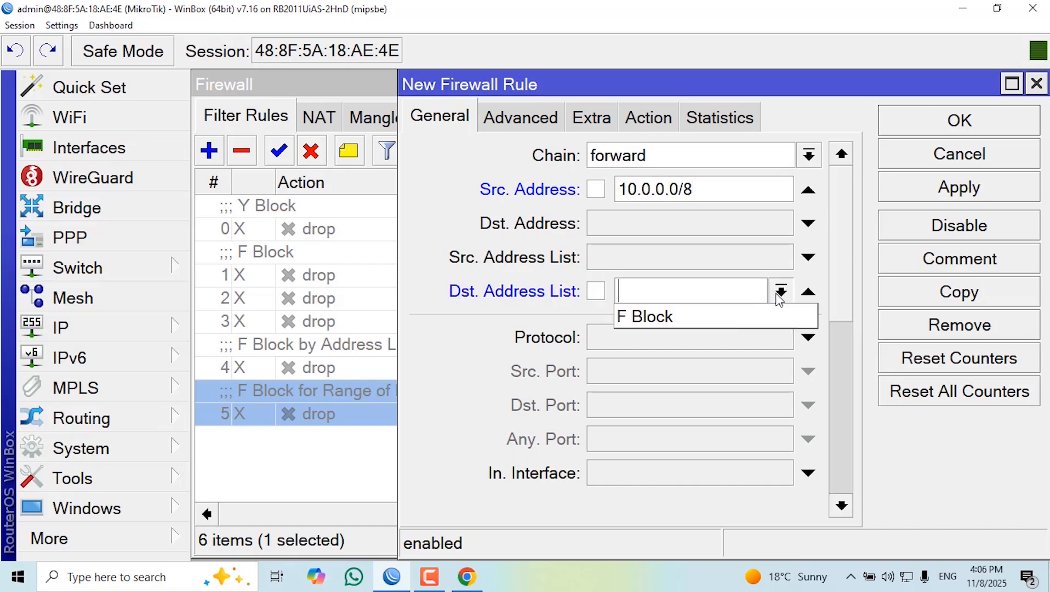
left_click(708, 324)
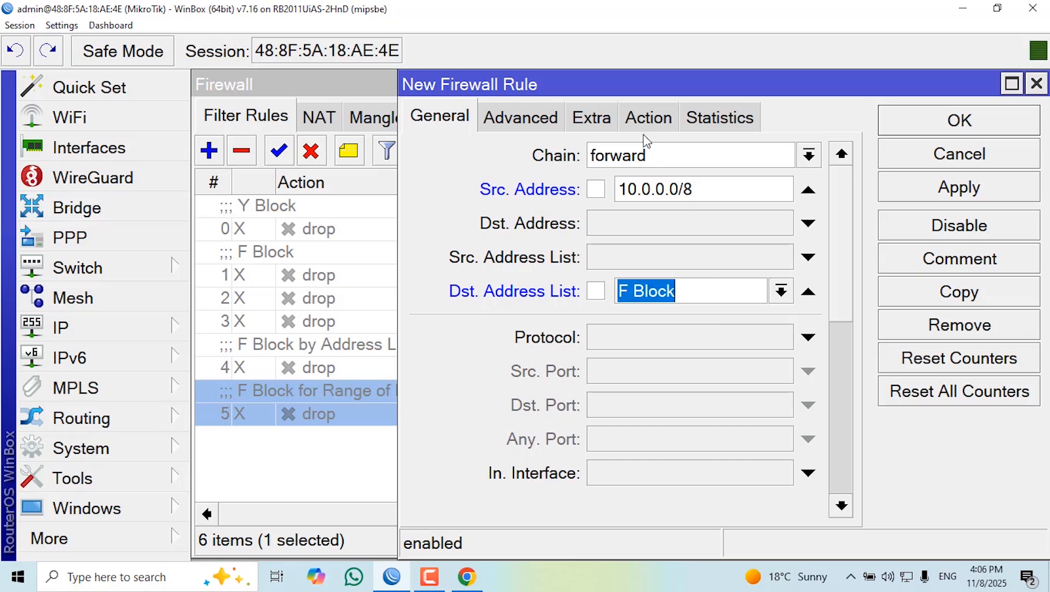
left_click(648, 122)
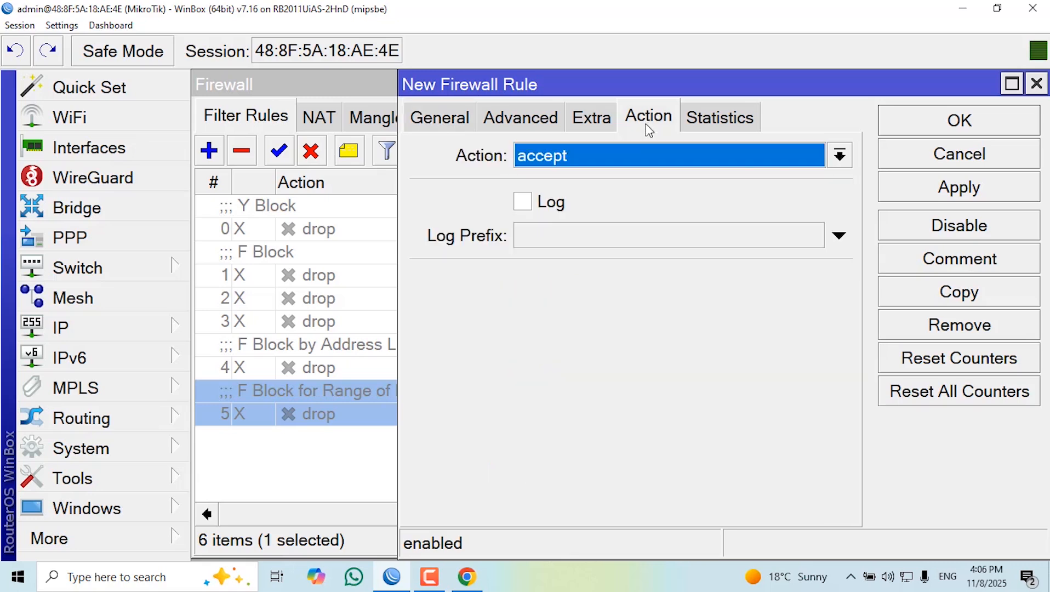
left_click(843, 162)
left_click(658, 241)
- Add the comment F Block for All Users to the new 10.0.0.0/8 drop rule
left_click(931, 260)
type("F Block for All Users")
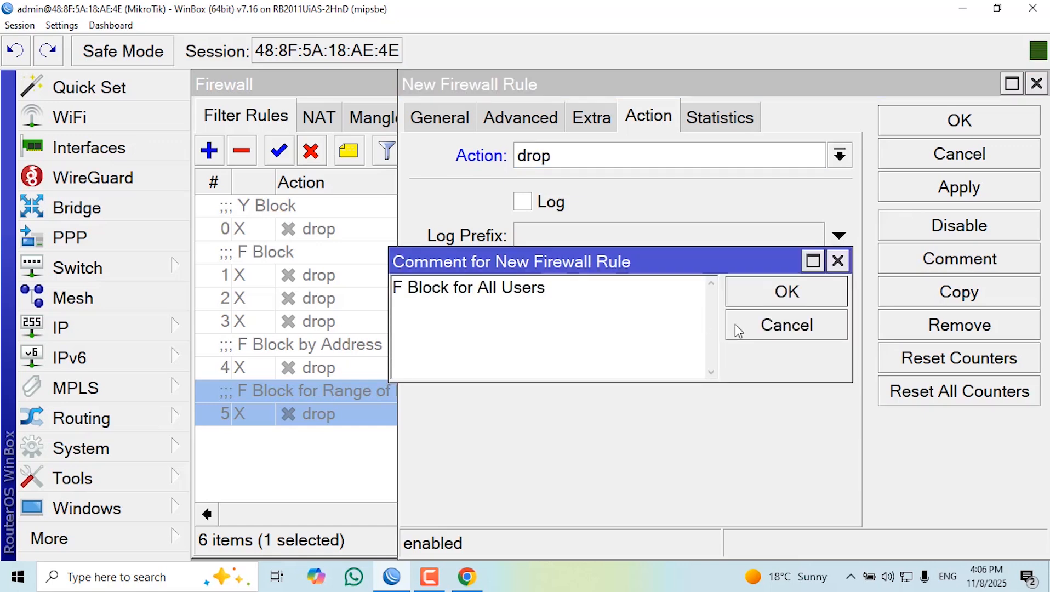
left_click(765, 299)
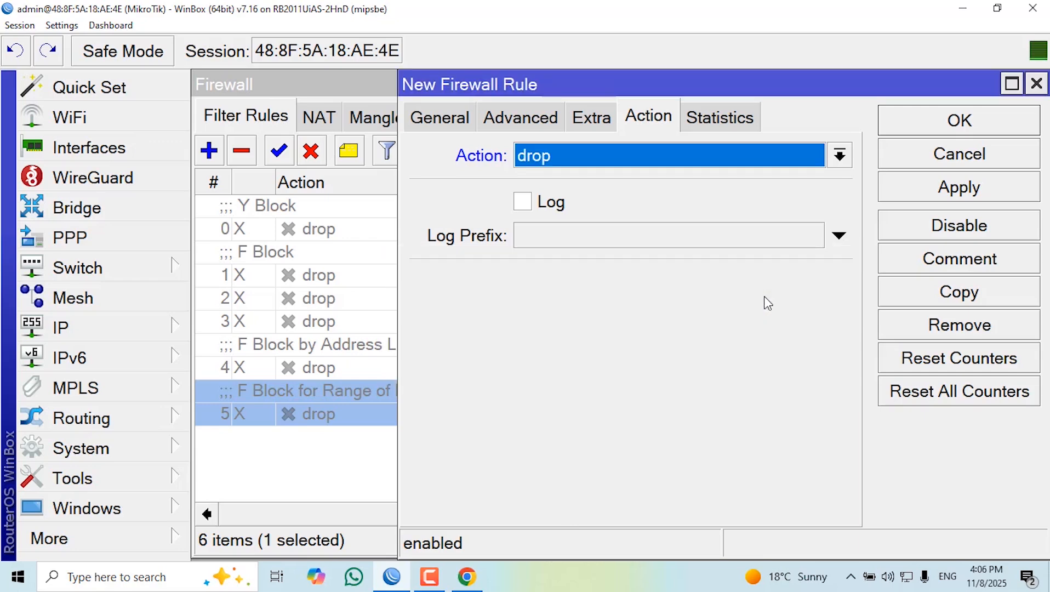
- Save the new F Block for All Users drop rule and select it in the filter rules list
left_click(922, 196)
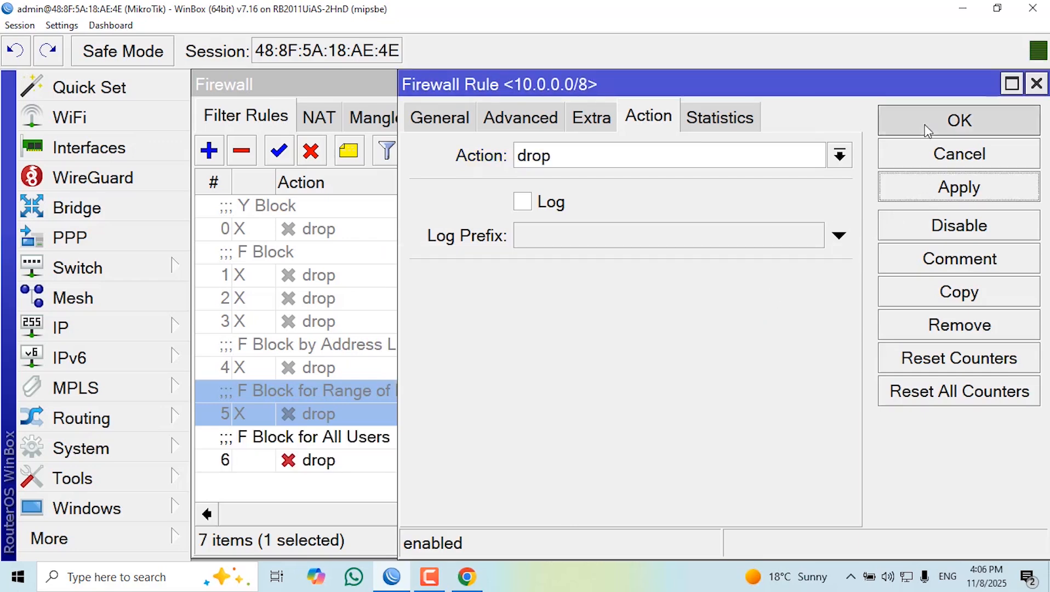
left_click(926, 130)
left_click(367, 443)
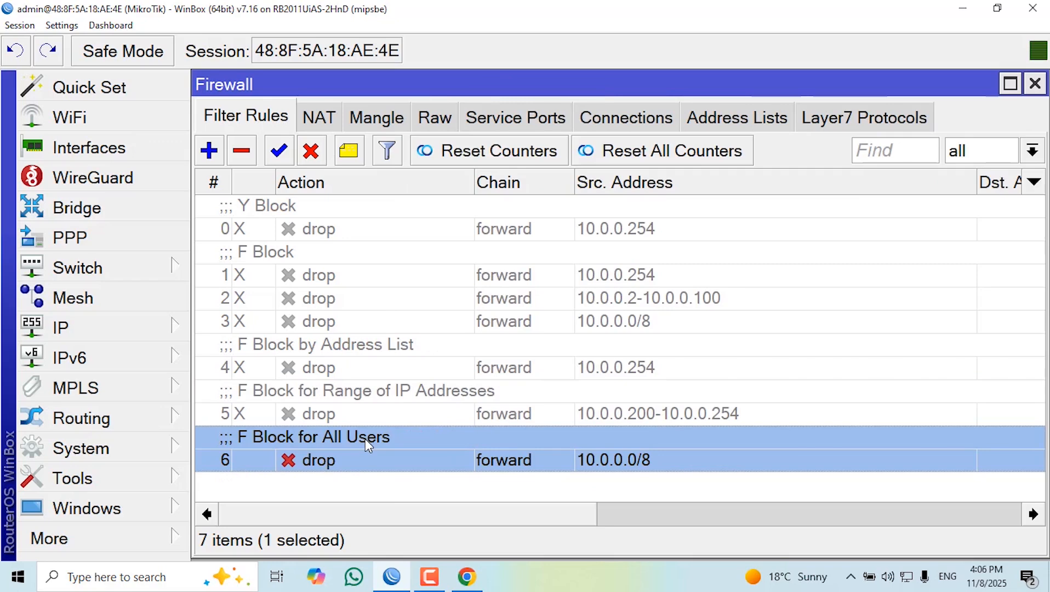
- Switch to Chrome, restart it, load facebook.com to test the block for all users, and close the browser
left_click(468, 576)
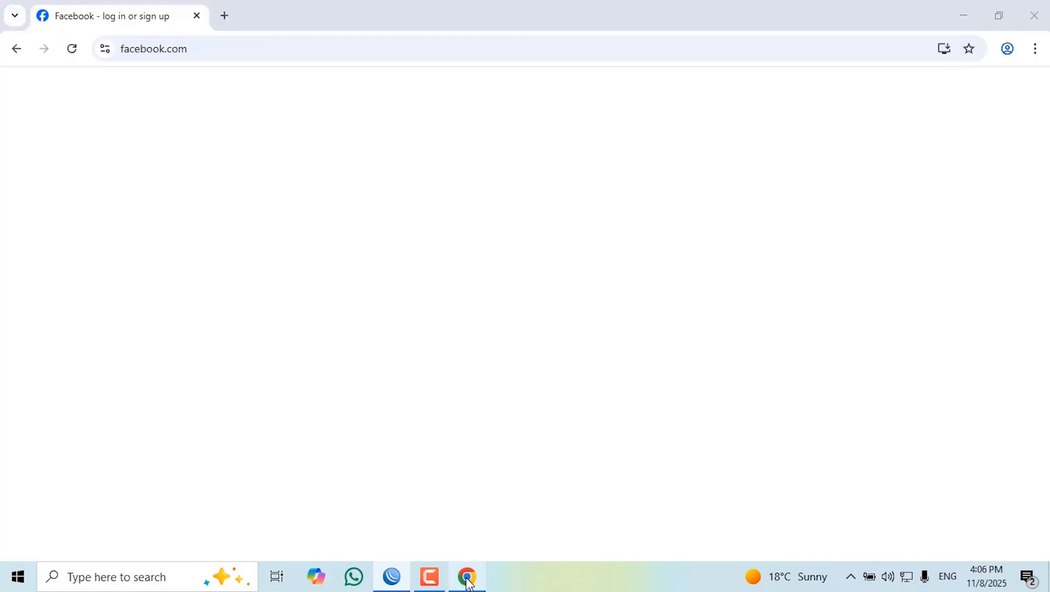
left_click(1034, 15)
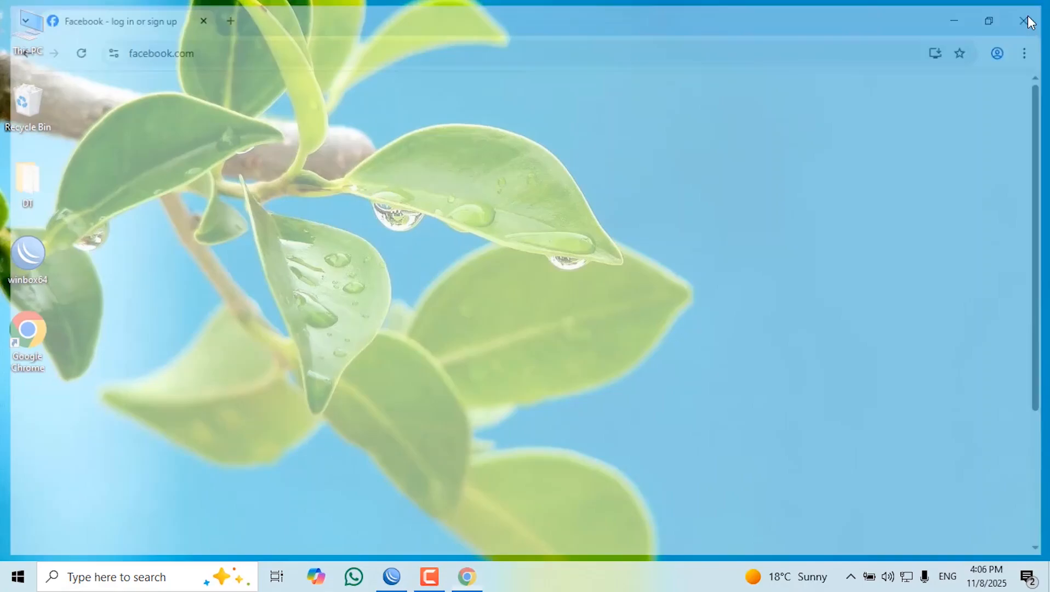
double_click(36, 336)
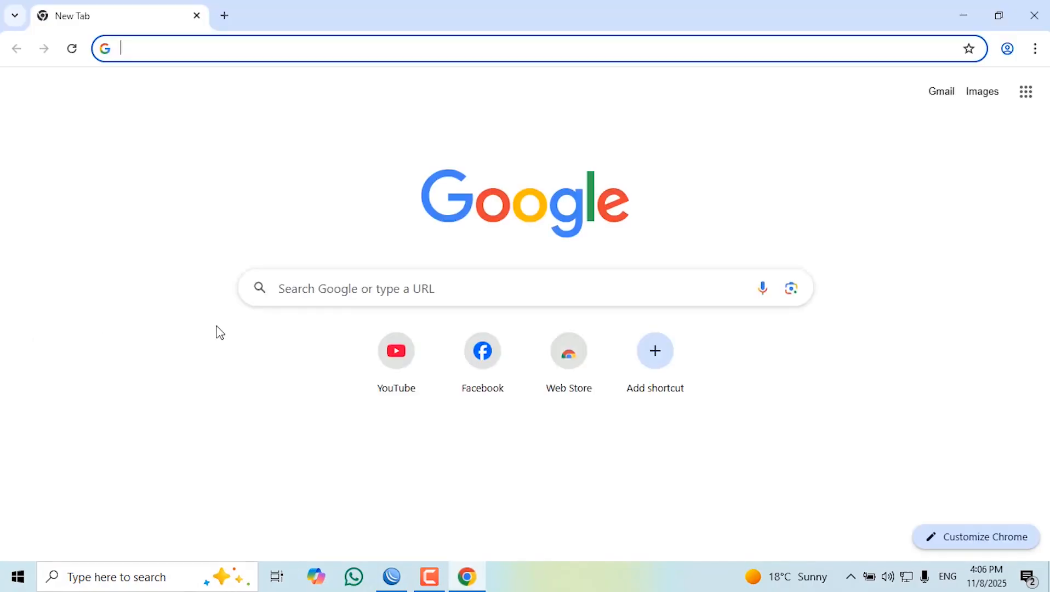
type("fa")
key("Return")
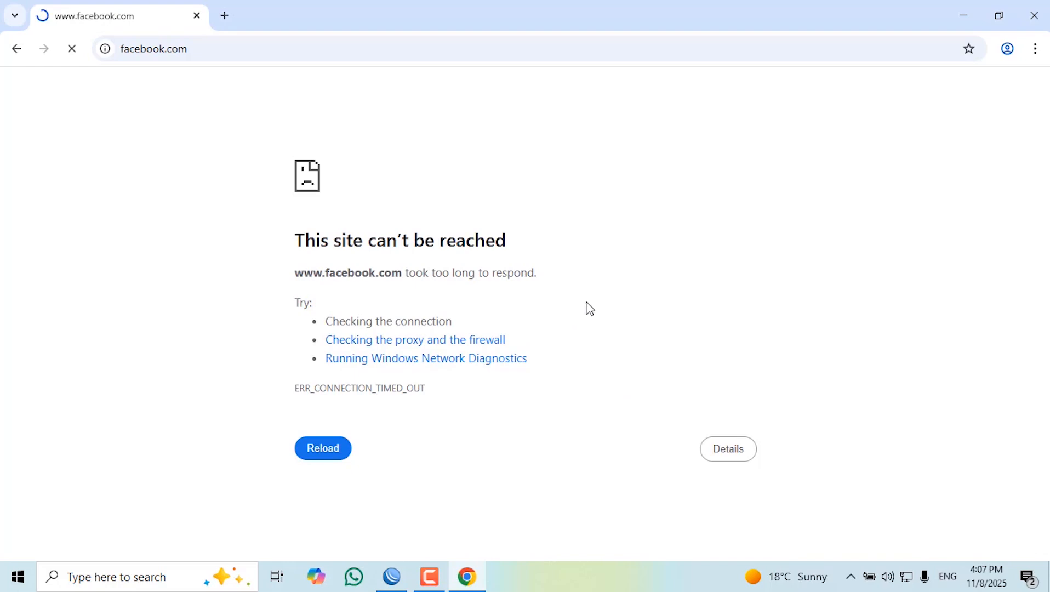
left_click(1033, 17)
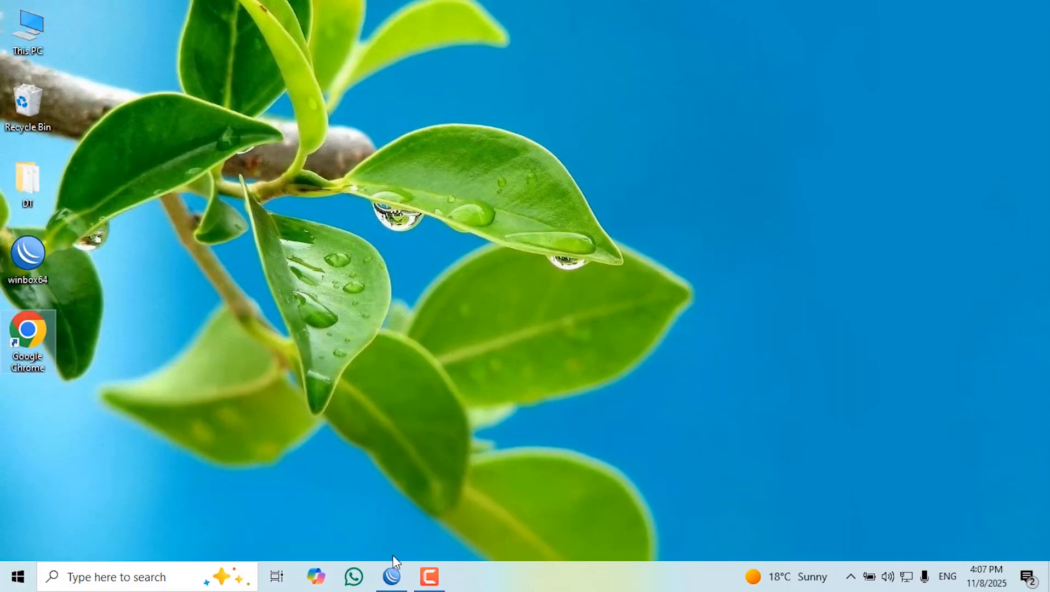
- Return to WinBox, disable the F Block for All Users rule, and close the Firewall window and the WinBox session
left_click(390, 576)
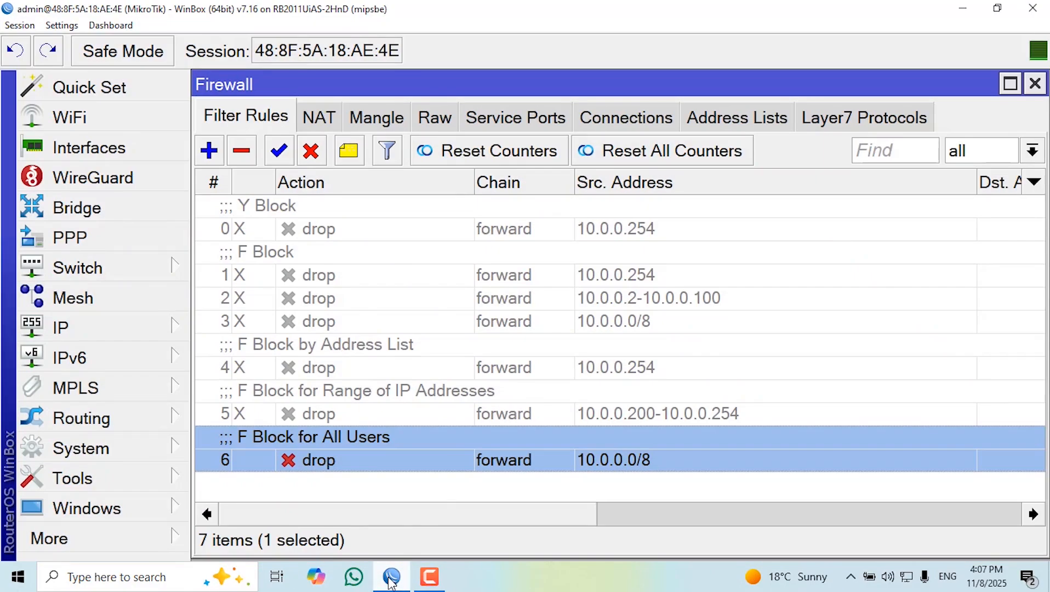
left_click(311, 156)
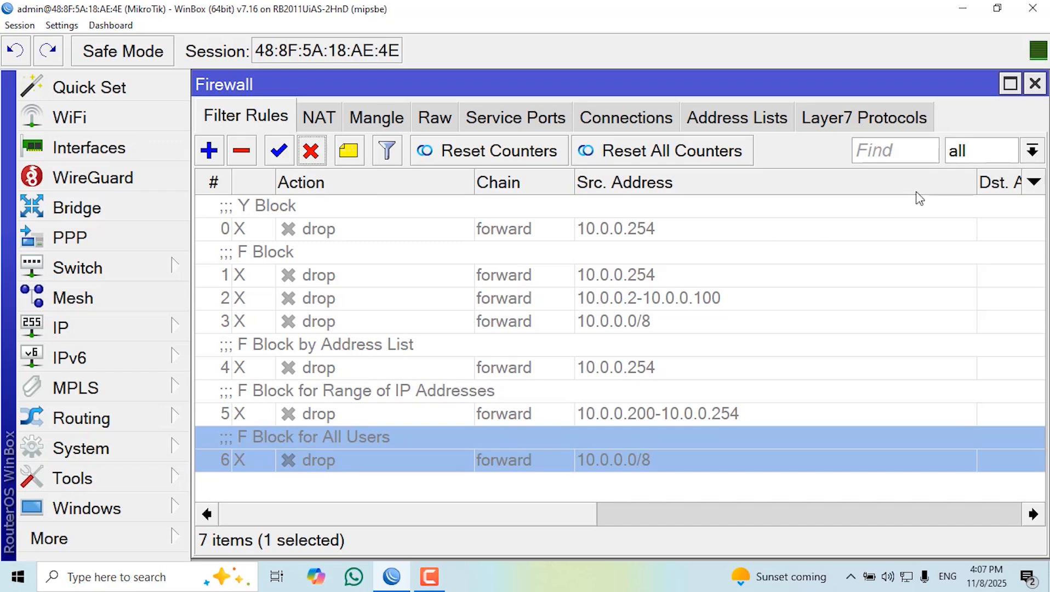
left_click(1034, 85)
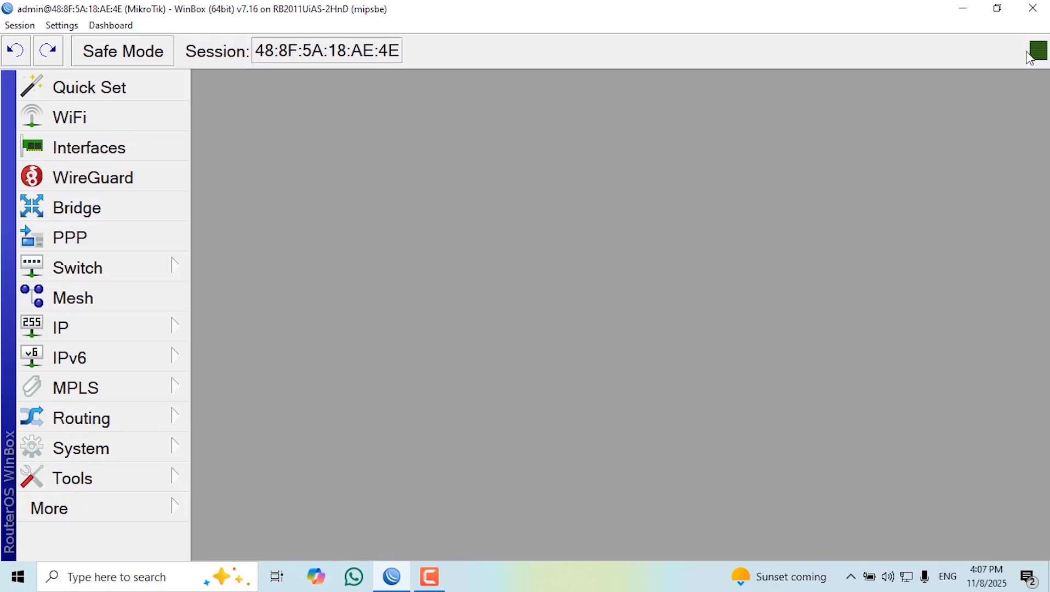
left_click(1033, 15)
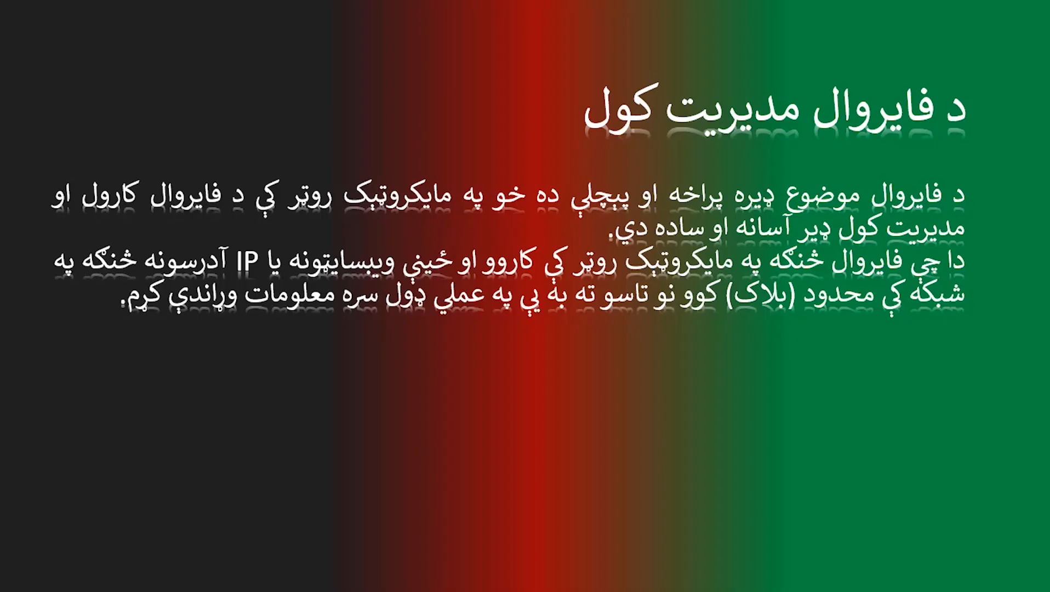